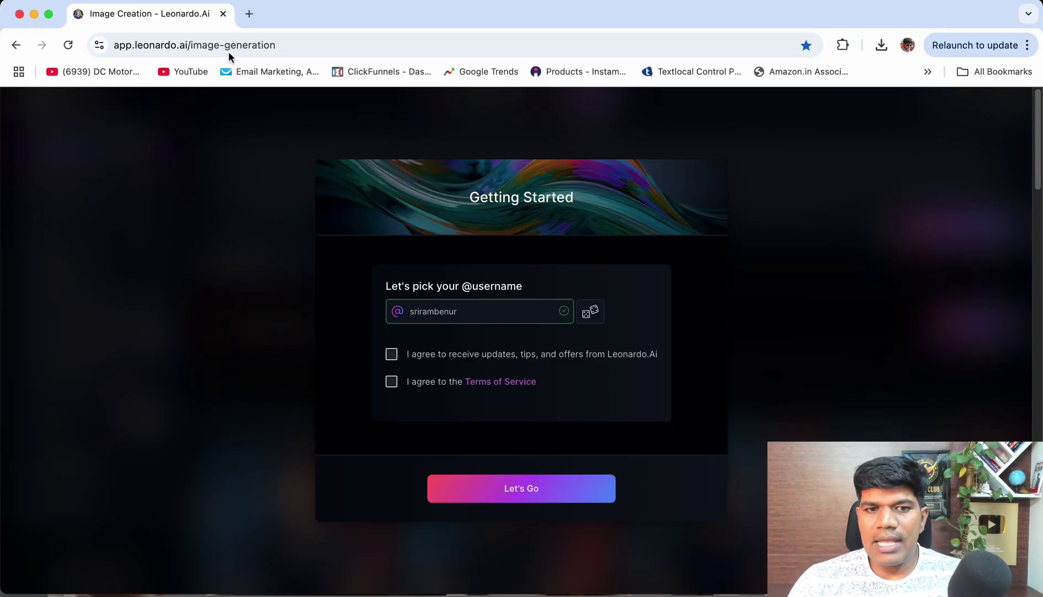
Accept the Terms of Service without opting in to updates and complete the username setup.
left_click(391, 383)
left_click(529, 491)
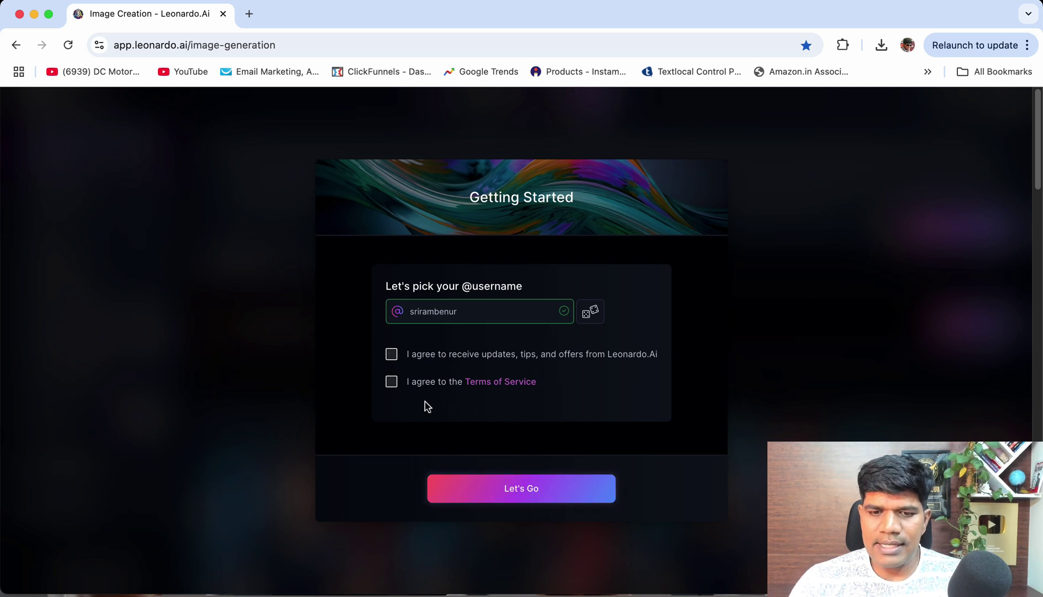
left_click(391, 382)
left_click(534, 489)
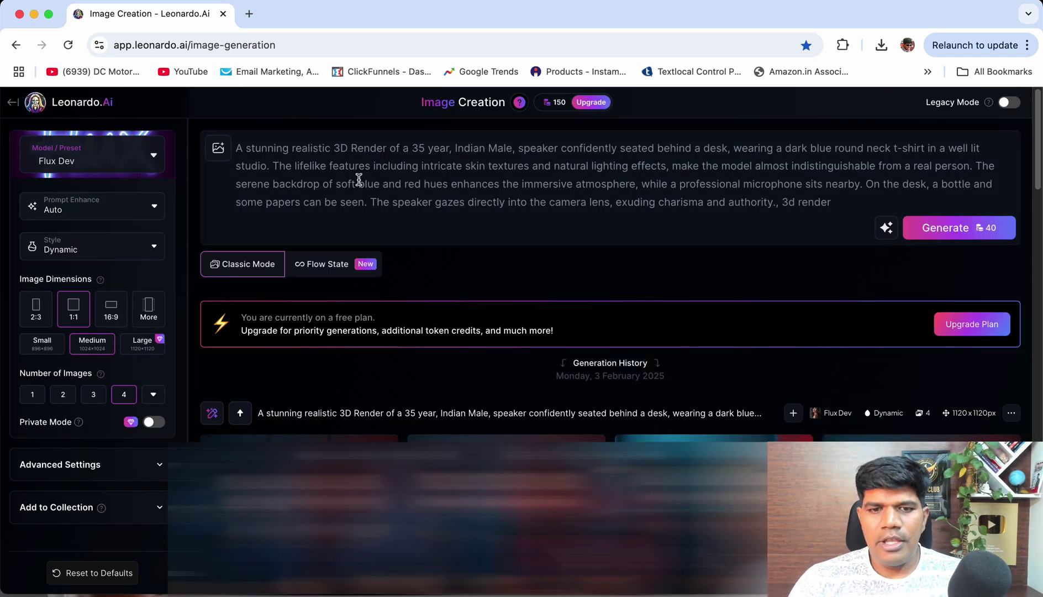
Replace the image prompt with Example Prompt 1 for a content creator, taken from the Word document.
left_click_drag(236, 144, 472, 200)
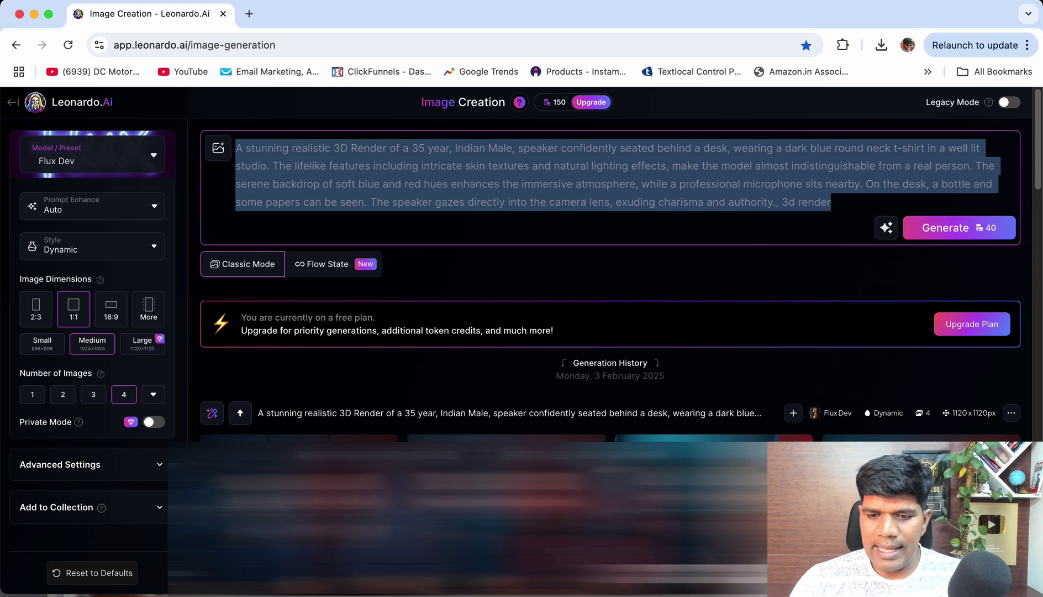
key("super+Tab")
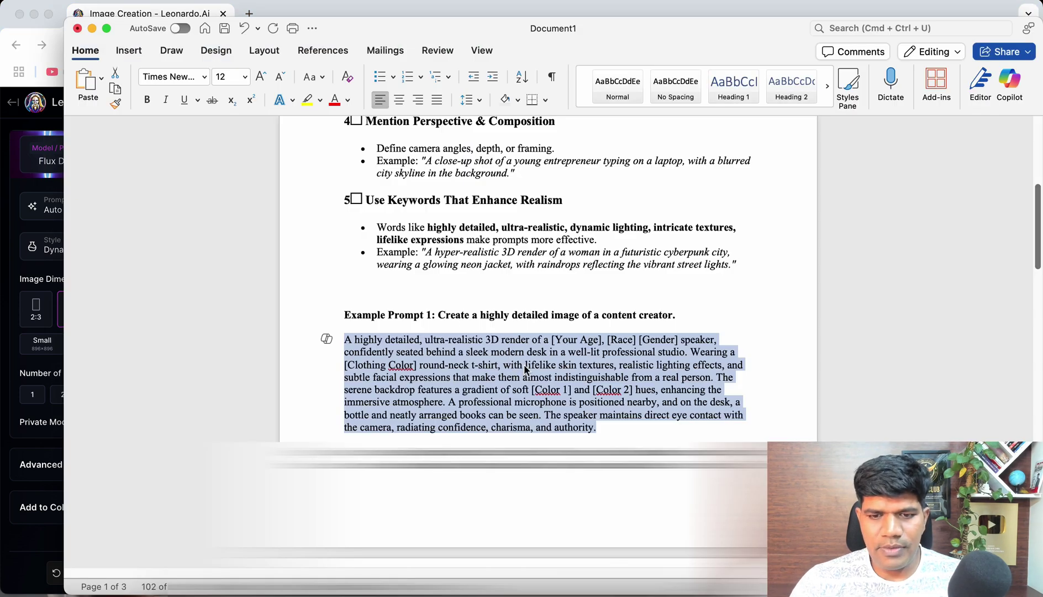
key("super+Tab")
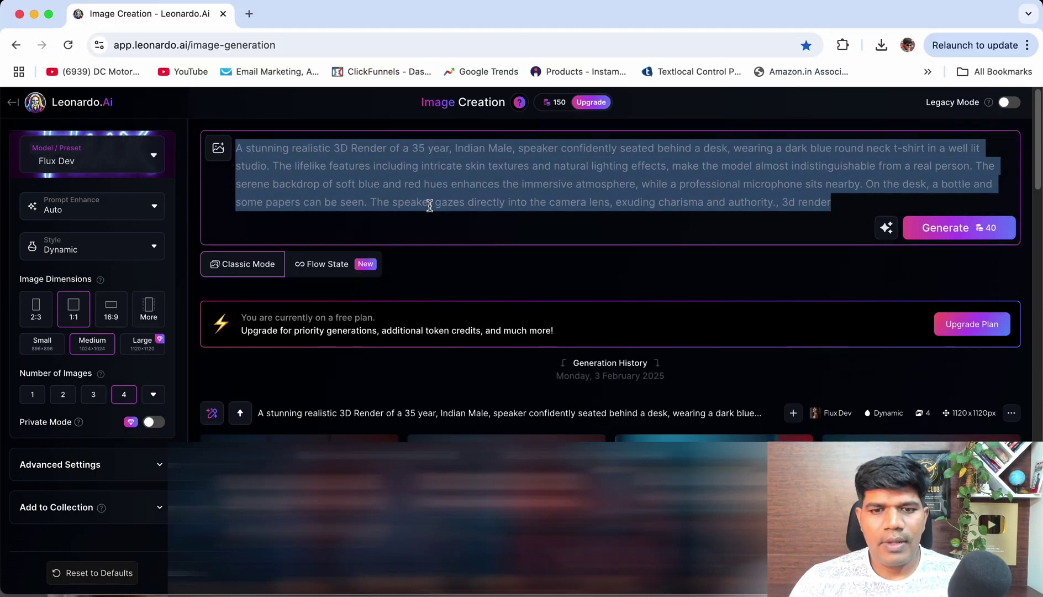
type("A highly detailed, ultra-realistic 3D render of a [Your Age], [Race] [Gender] speaker, confidently seated behind a sleek modern desk in a well-lit professional studio. Wearing a [Clothing Color] round-neck t-shirt, with lifelike skin textures, realistic lighting effects, and subtle facial expressions that make them almost indistinguishable from a real person. The serene backdrop features a gradient of soft [Color 1] and [Color 2] hues, enhancing the immersive atmosphere. A professional microphone is positioned nearby, and on the desk, a bottle and neatly arranged books can be seen. The speaker maintains direct eye contact with the camera, radiating confidence, charisma, and authority.")
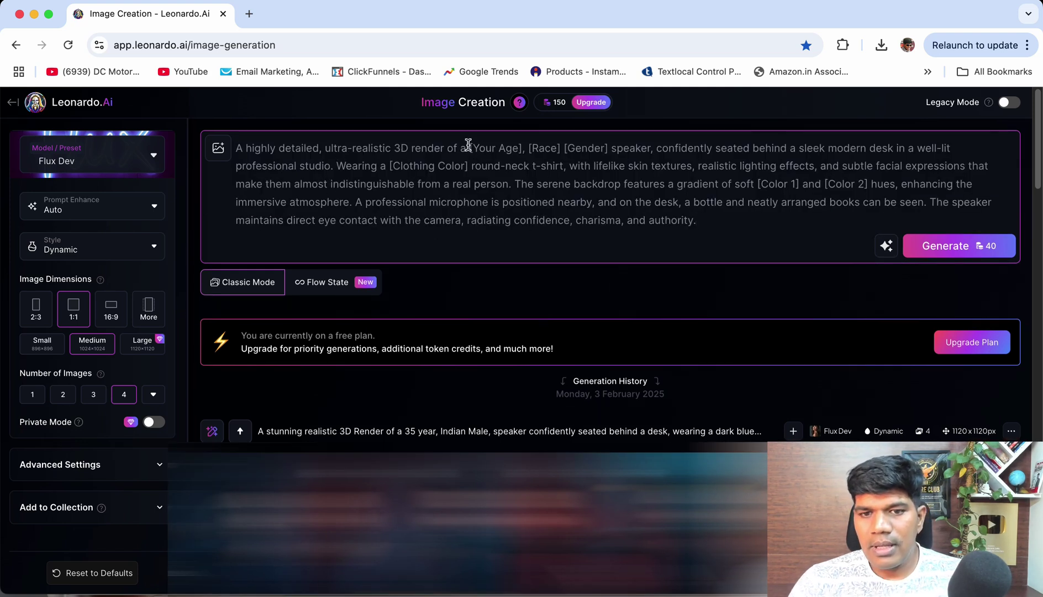
Fill the prompt's age, race and gender placeholders with "40", "Indian" and "Male".
left_click_drag(468, 145, 523, 146)
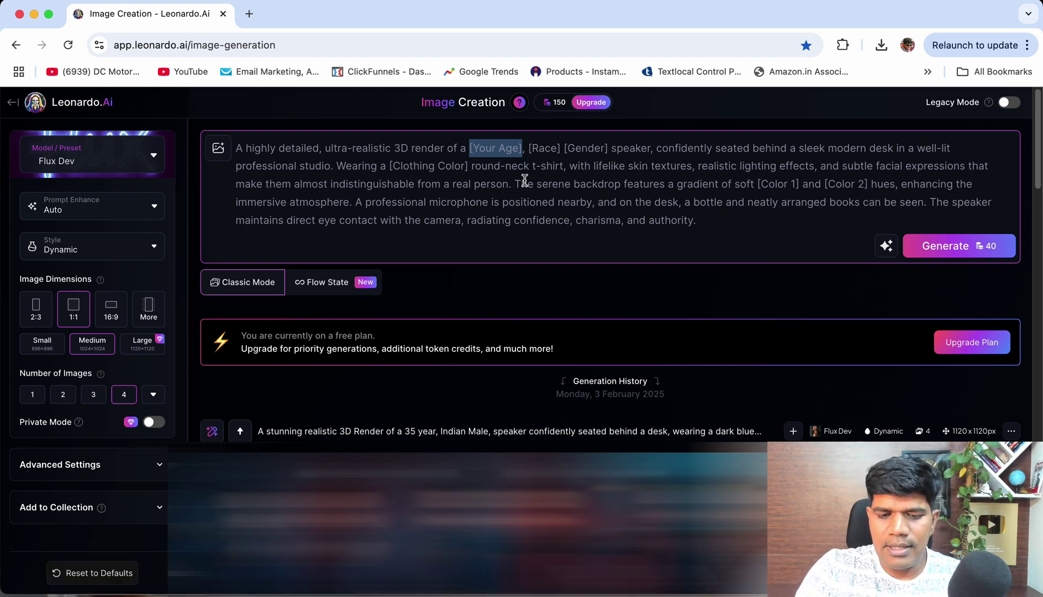
type("40")
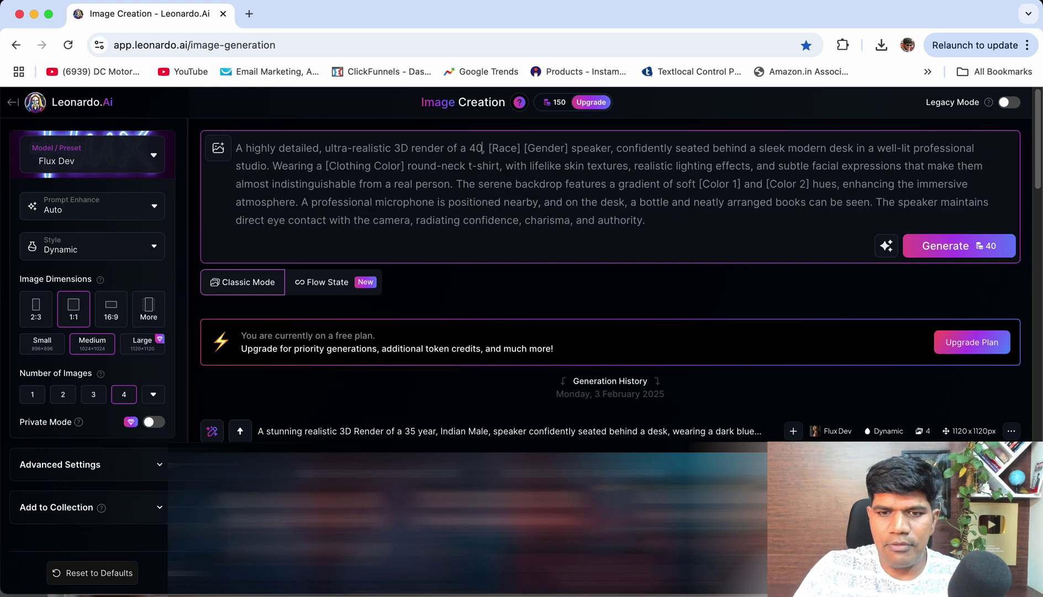
left_click_drag(521, 146, 489, 147)
type("Indian")
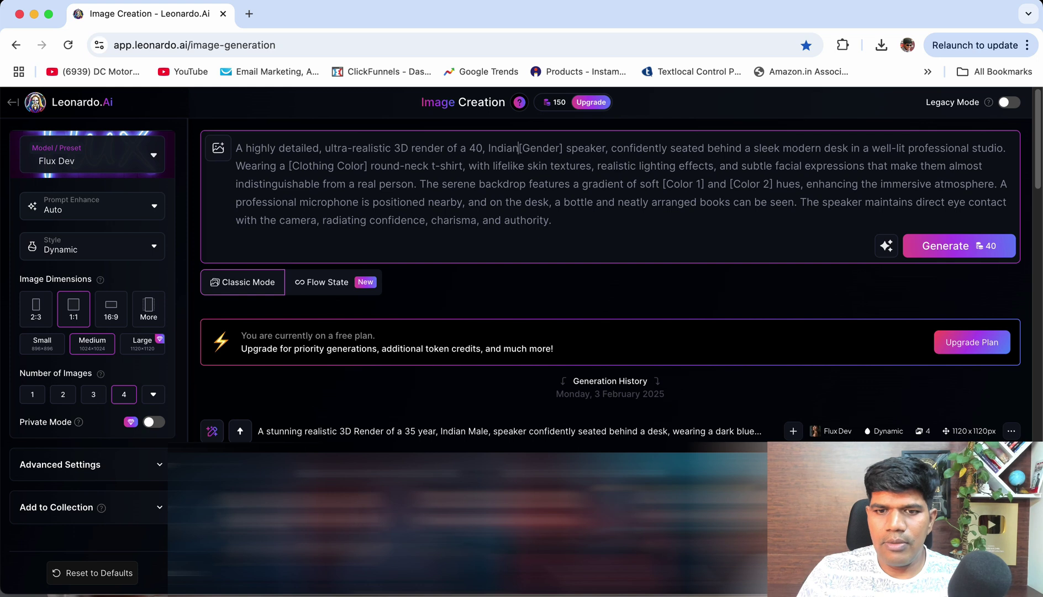
left_click_drag(522, 148, 559, 148)
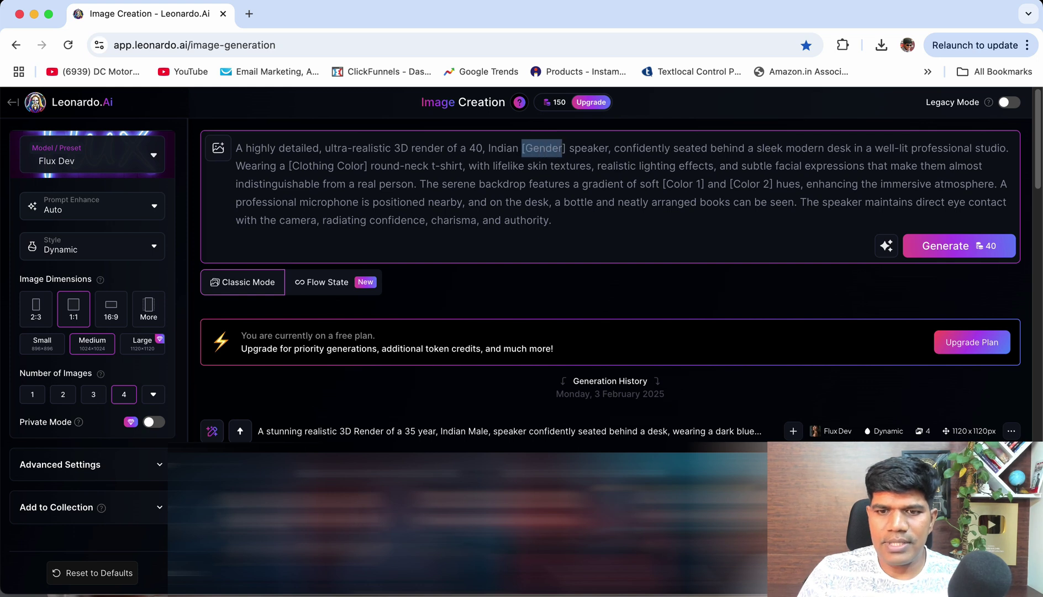
type("Male")
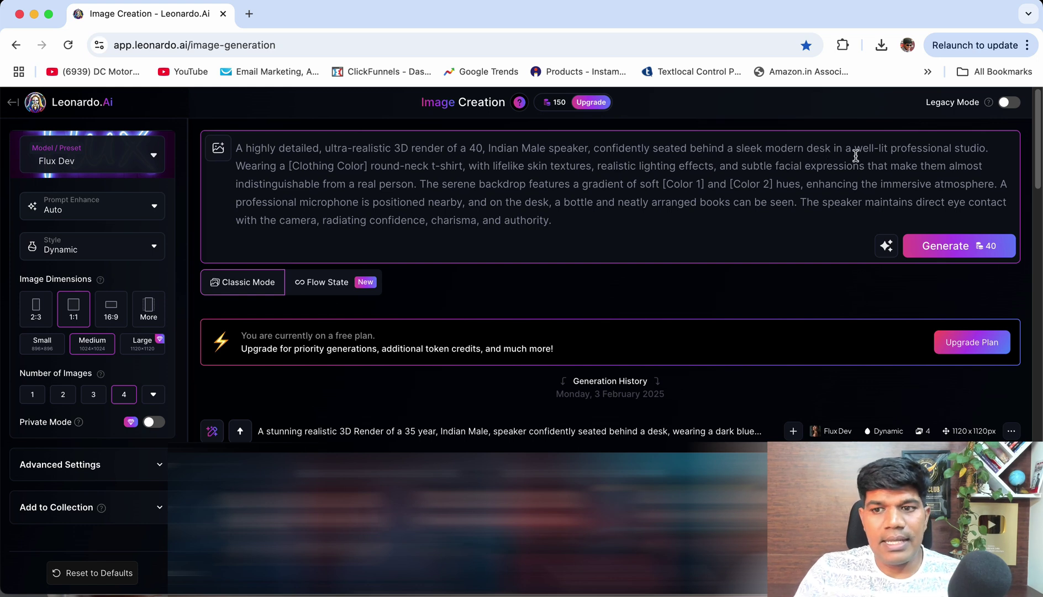
left_click_drag(989, 148, 541, 147)
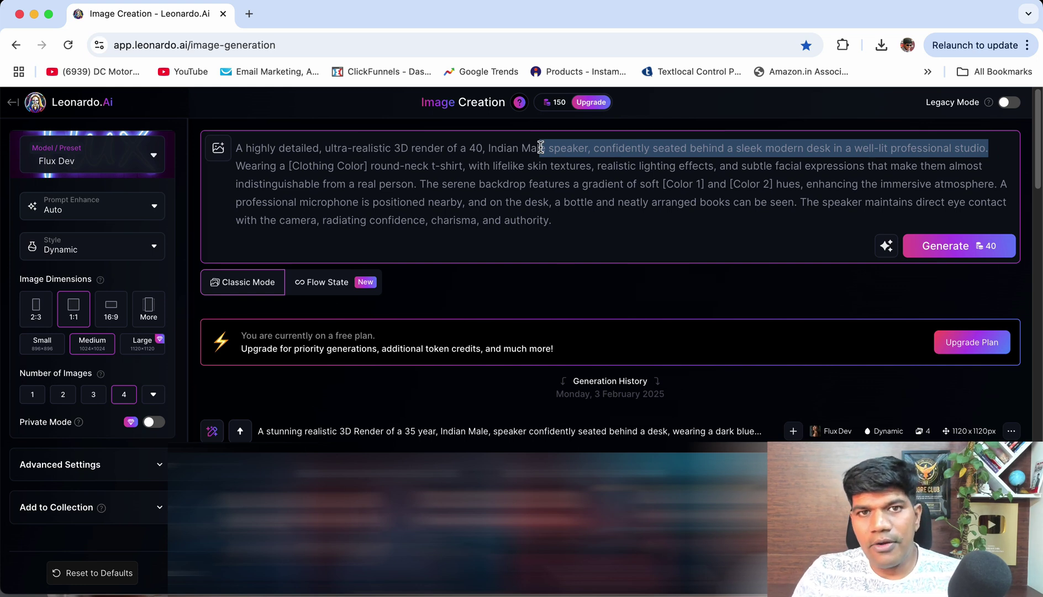
left_click(542, 148)
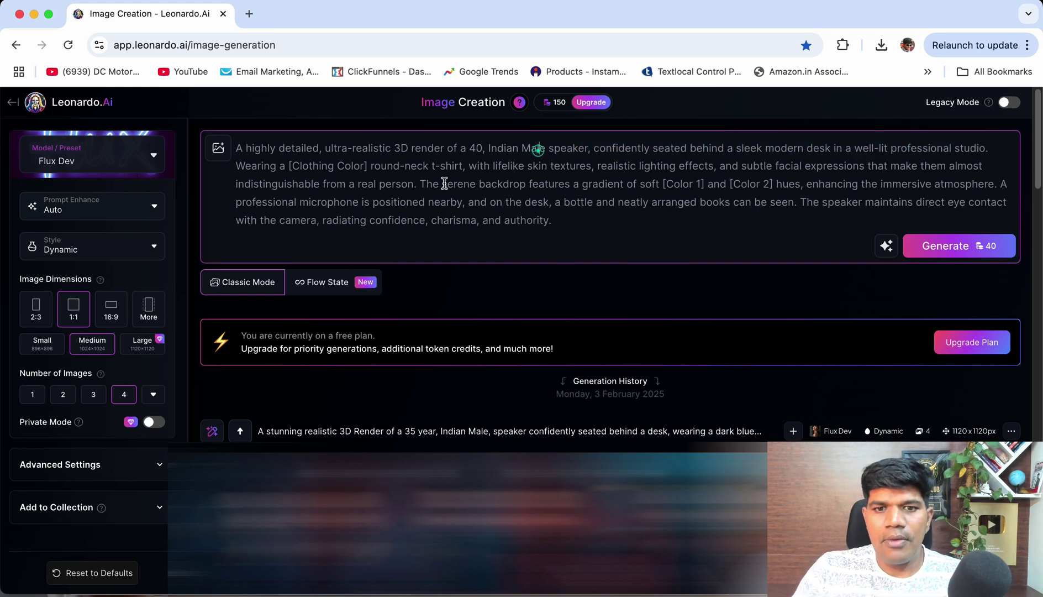
double_click(474, 148)
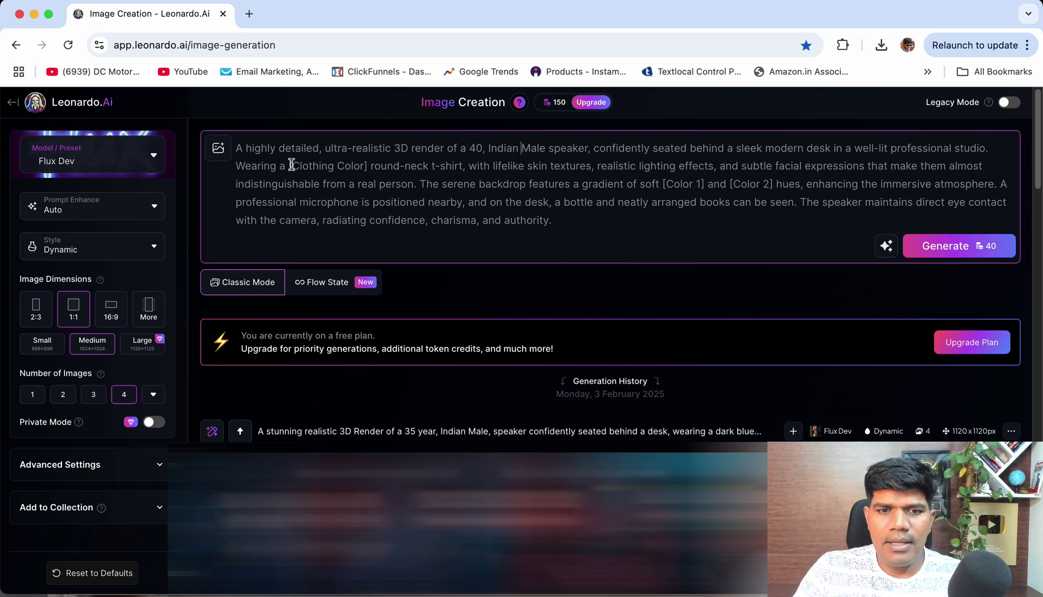
Replace the [Clothing Color] placeholder in the prompt with "Dark Blue".
left_click_drag(288, 166, 368, 167)
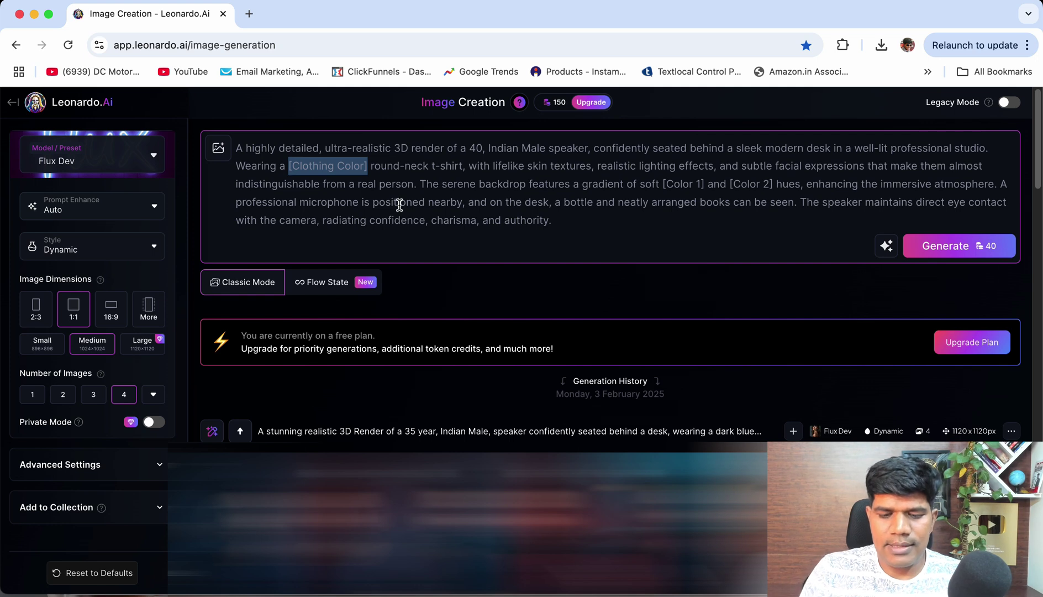
type("B")
key("BackSpace")
type("Dark Blu")
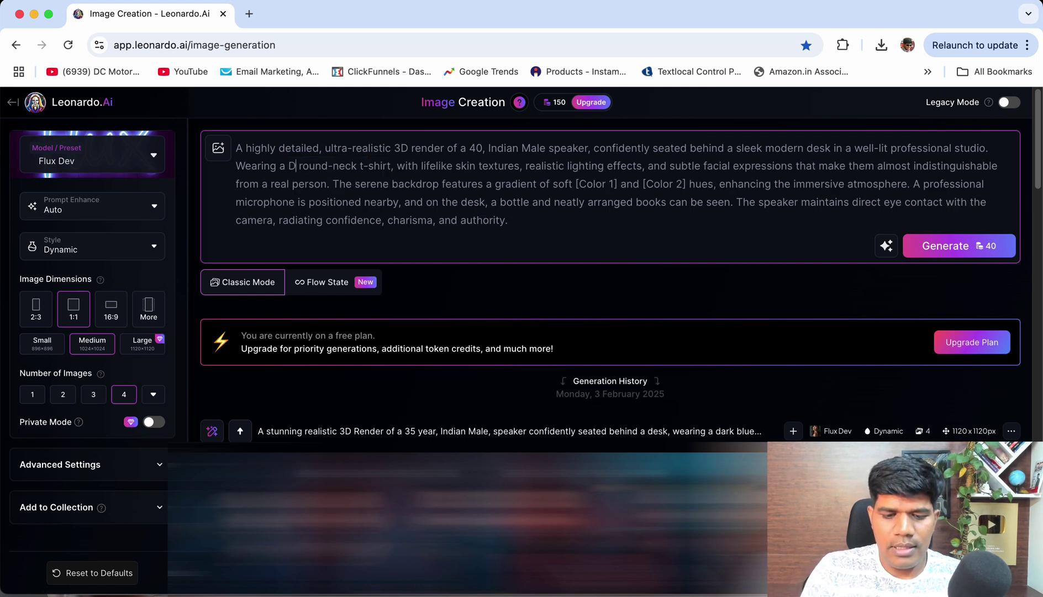
type("e")
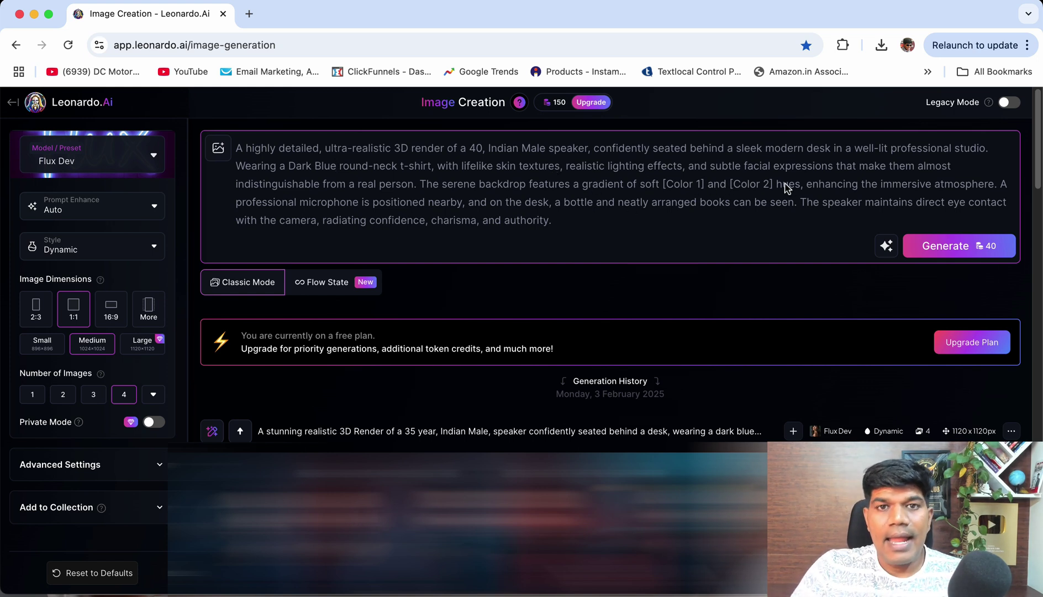
left_click_drag(840, 167, 906, 168)
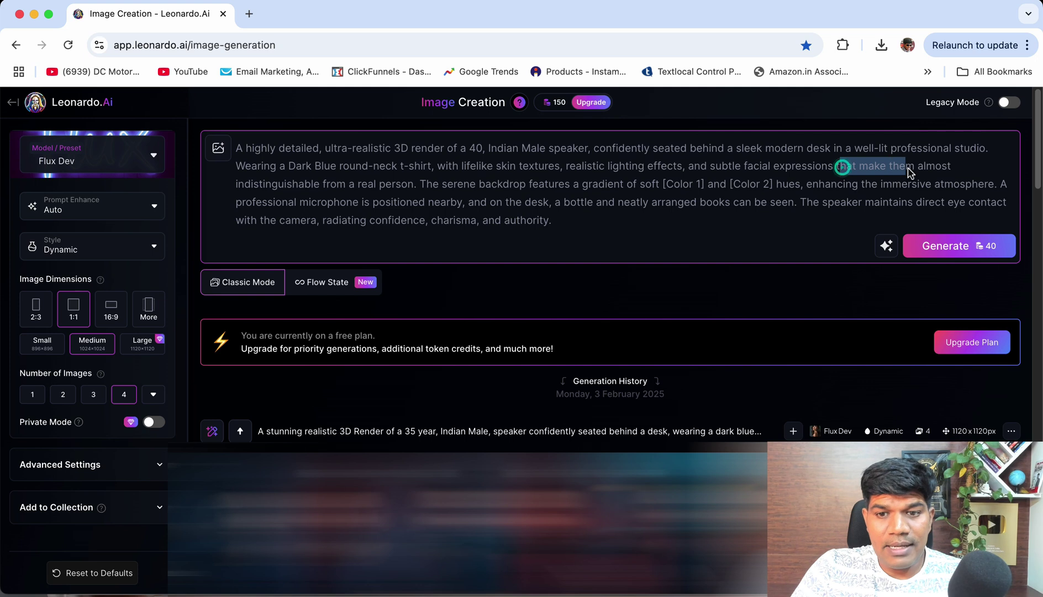
left_click(391, 190)
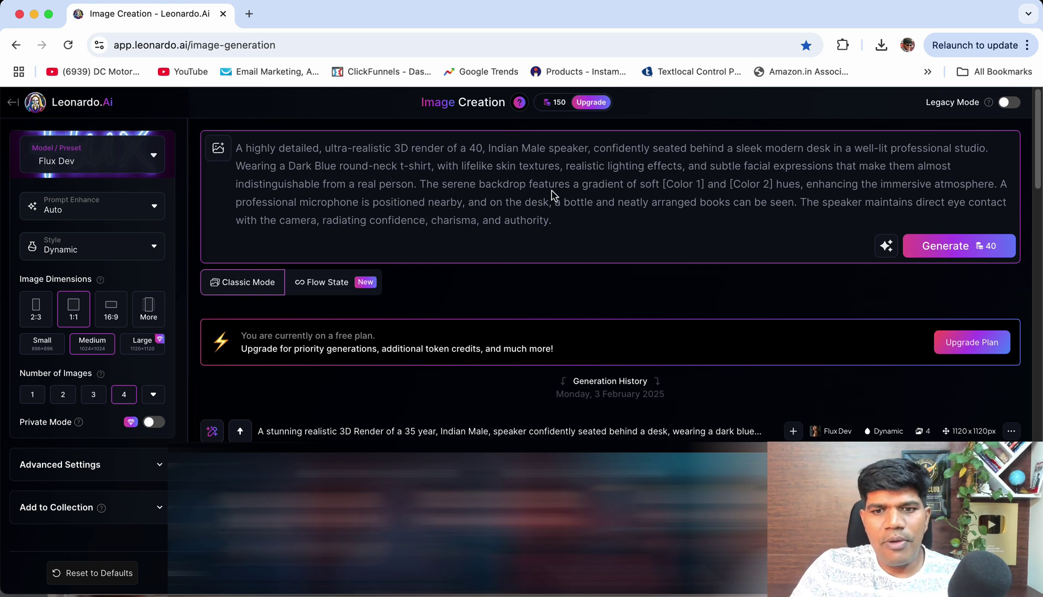
Set the backdrop gradient colors in the prompt to "Blue" for [Color 1] and "Red" for [Color 2].
left_click_drag(661, 187, 705, 189)
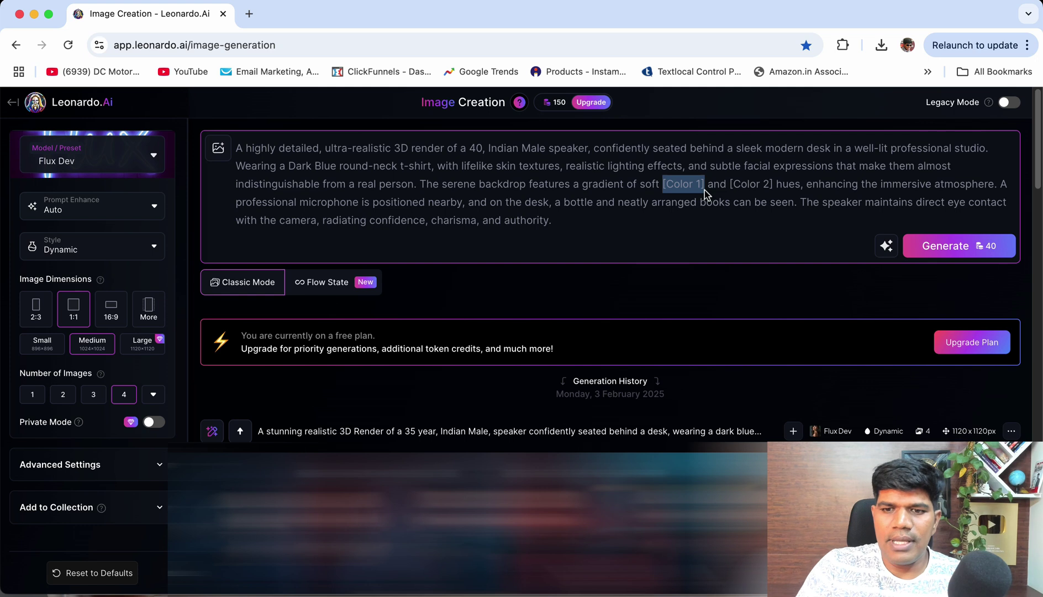
type("Blue")
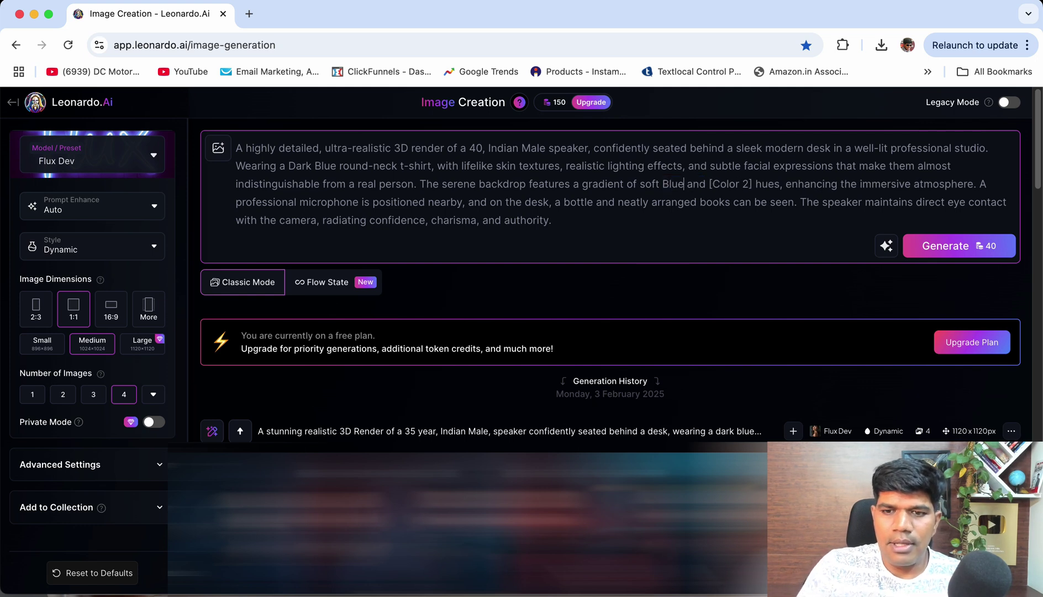
left_click_drag(709, 188, 754, 189)
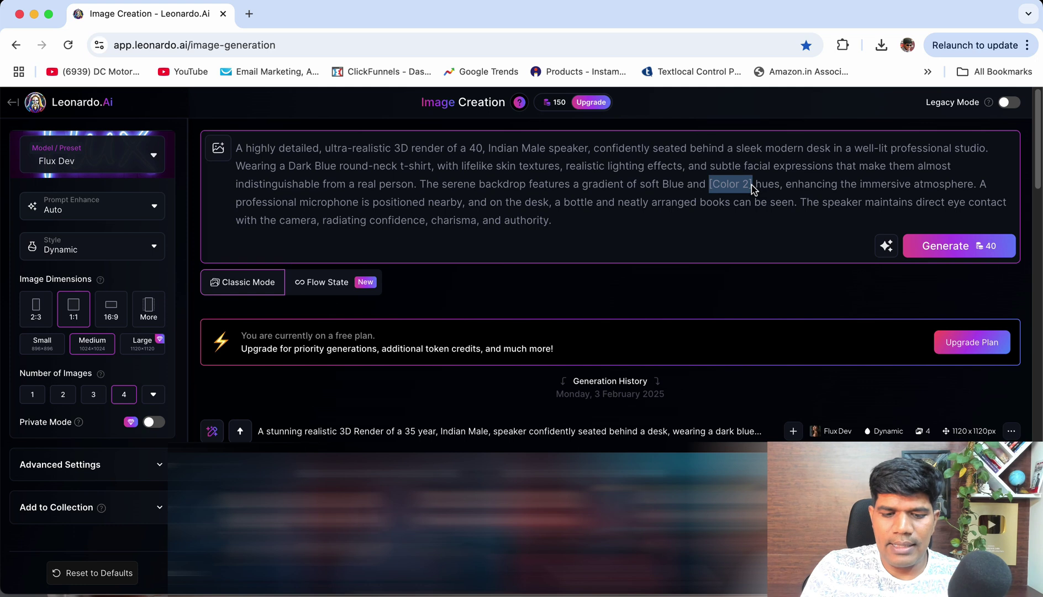
type("Red")
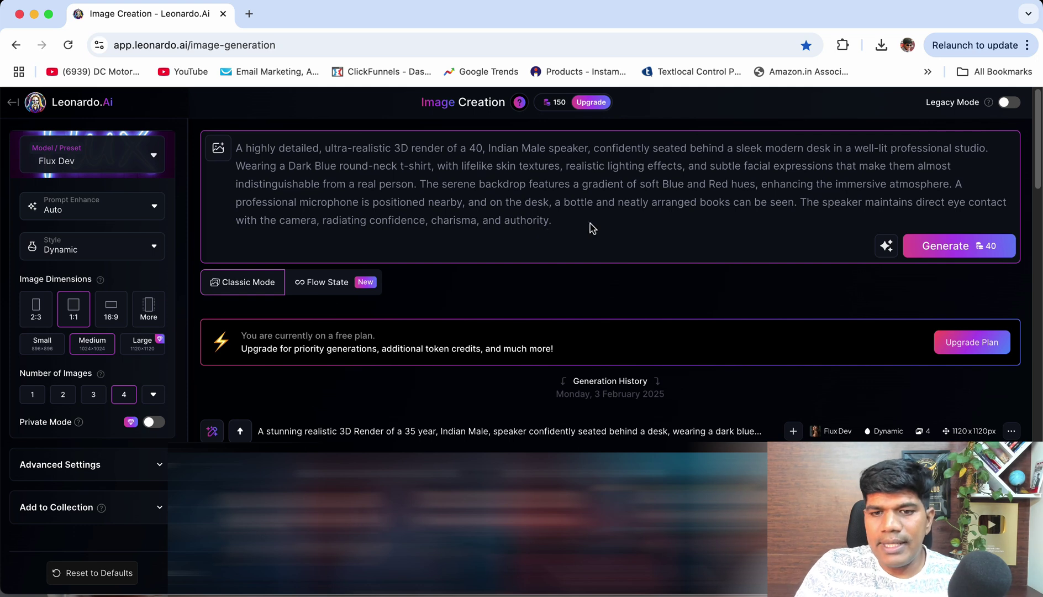
Generate the images from the completed speaker prompt.
scroll(591, 228, "down", 2)
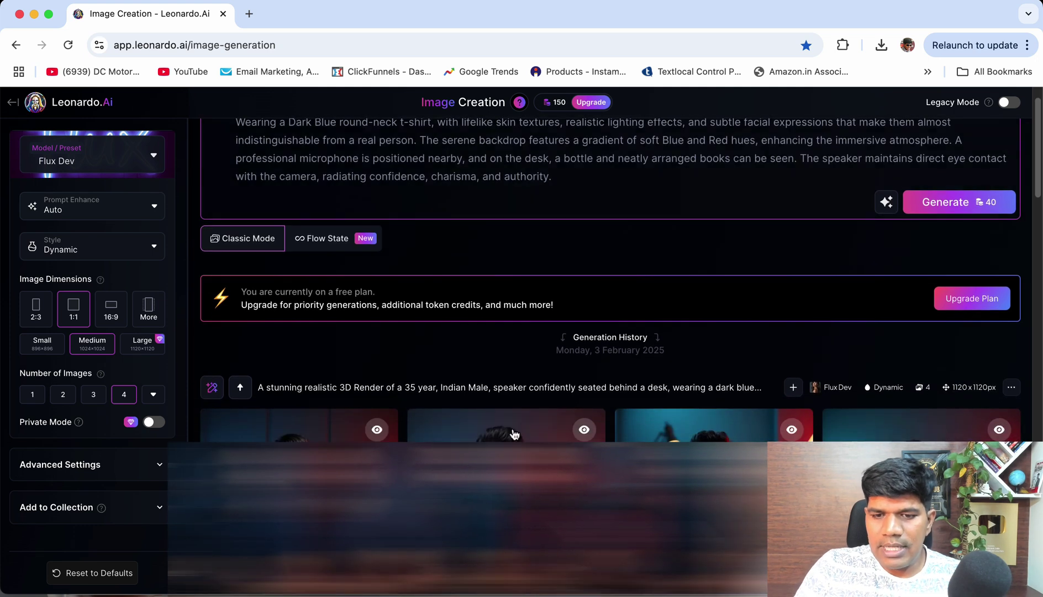
scroll(549, 260, "up", 2)
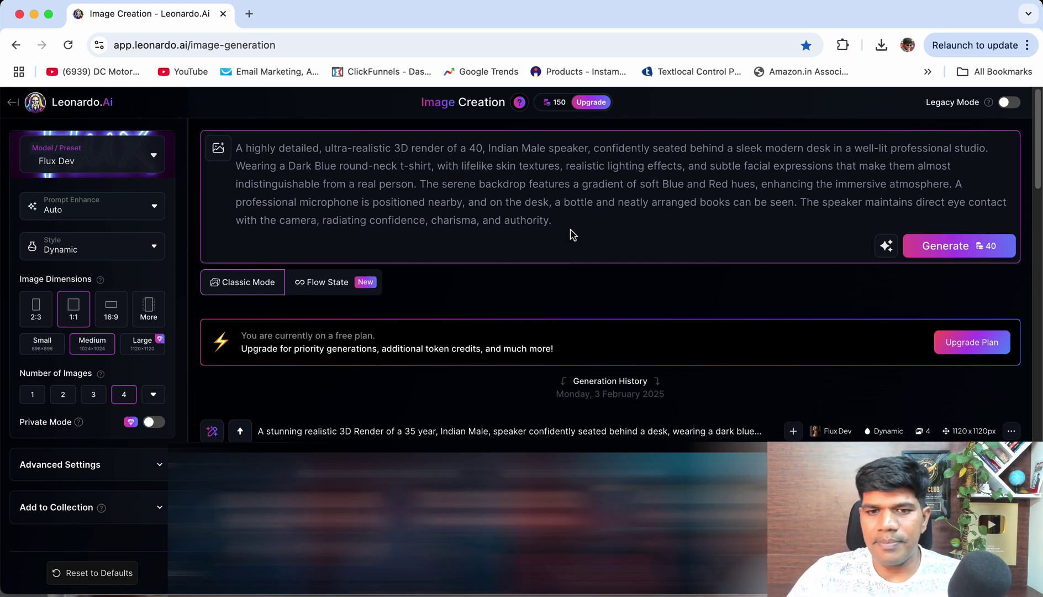
left_click(944, 251)
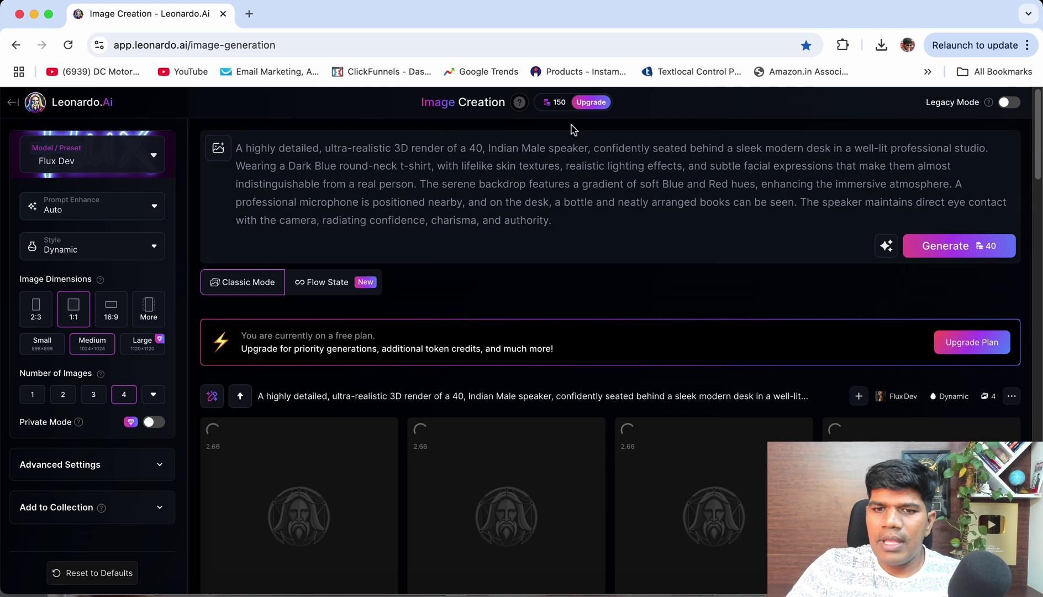
mouse_move(558, 113)
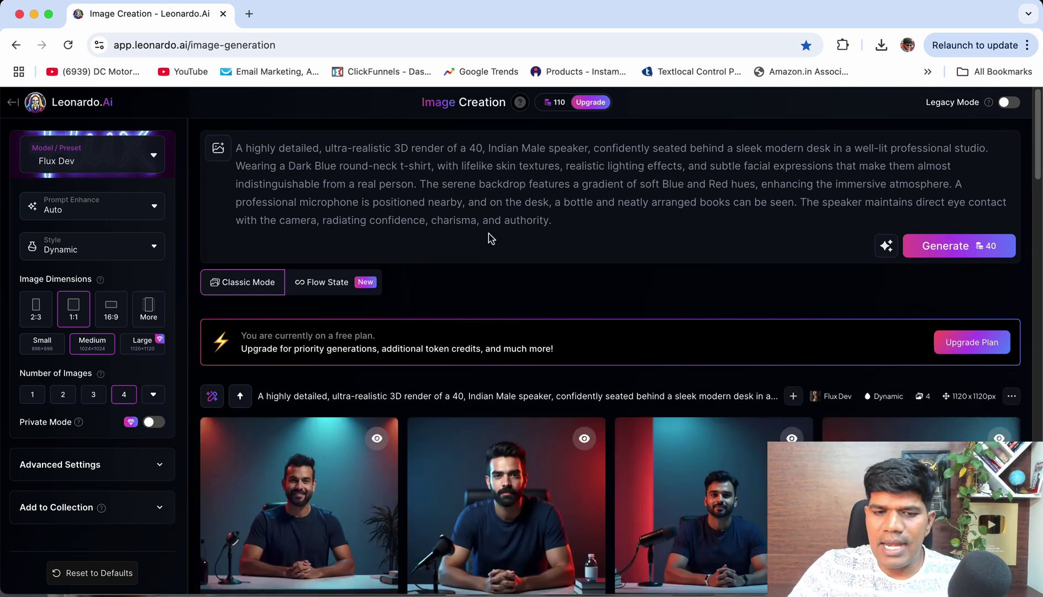
Browse the four newly generated speaker images enlarged, download the third one, and return to the gallery.
scroll(494, 234, "down", 1)
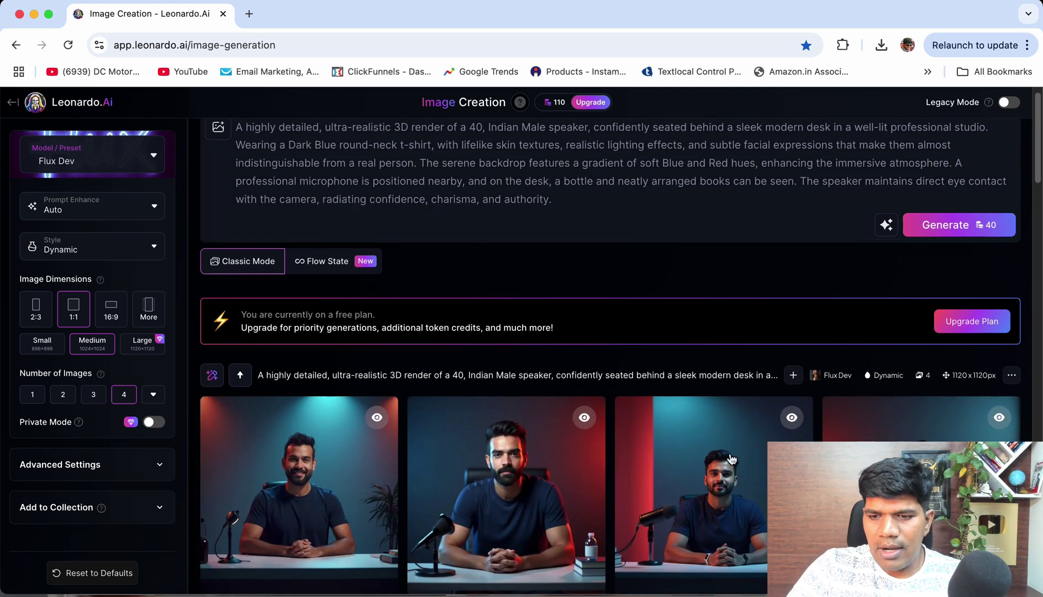
scroll(663, 442, "down", 5)
left_click(329, 316)
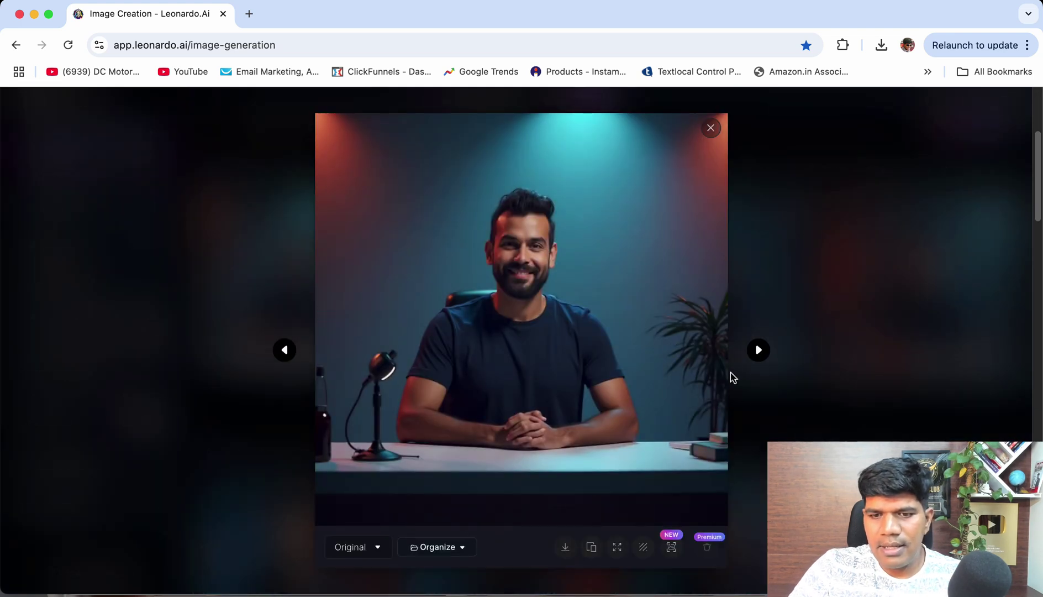
left_click(759, 350)
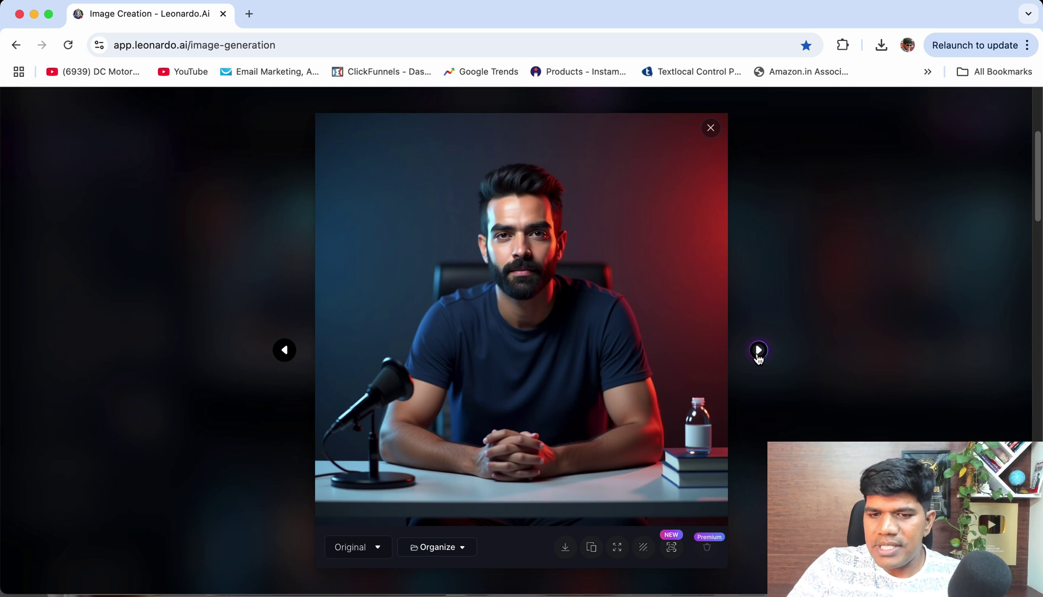
left_click(759, 350)
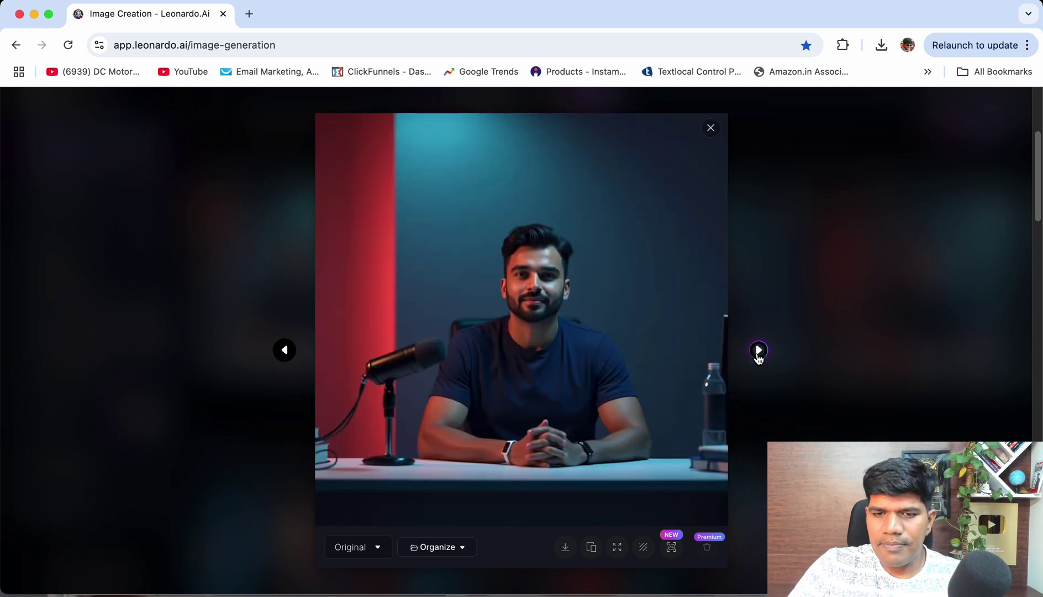
left_click(758, 350)
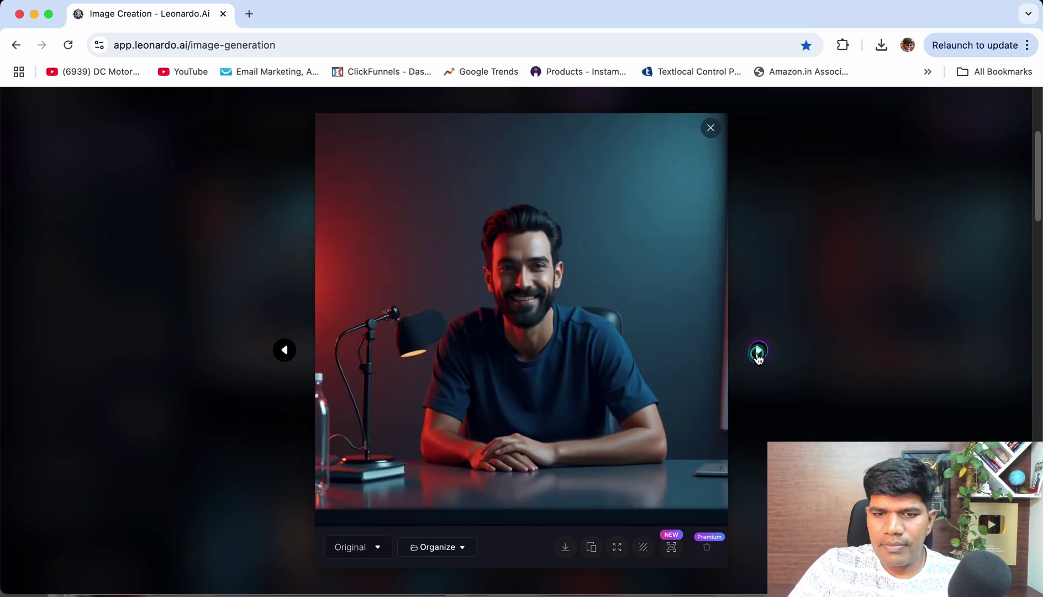
left_click(286, 351)
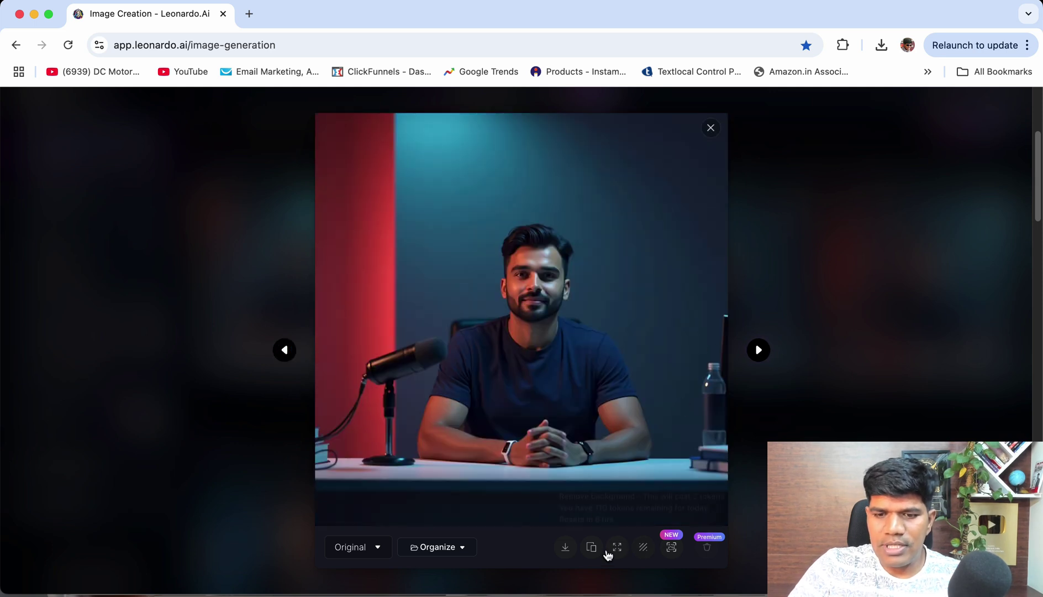
left_click(565, 547)
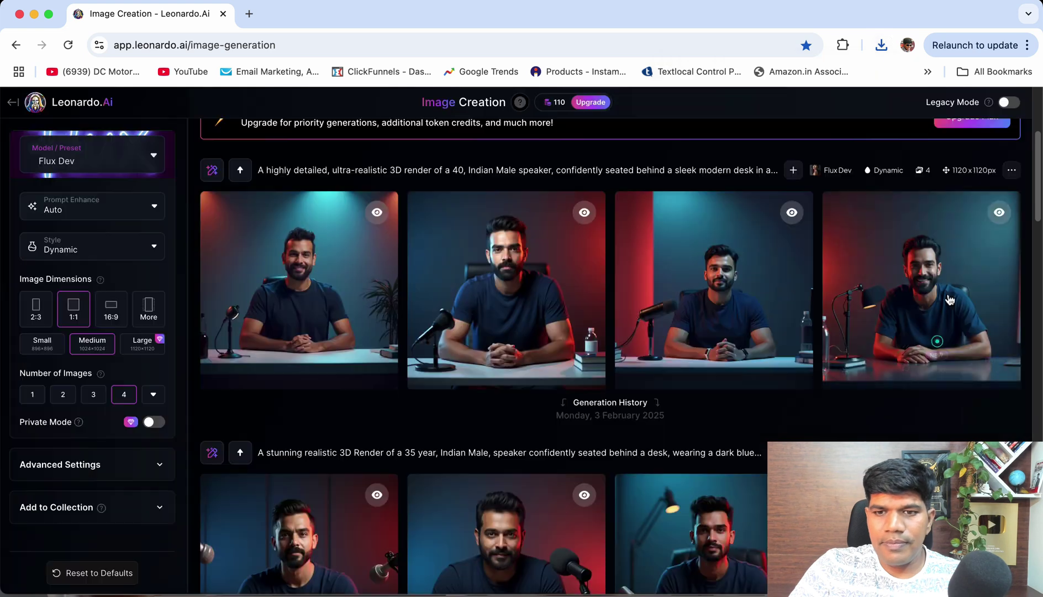
left_click(933, 342)
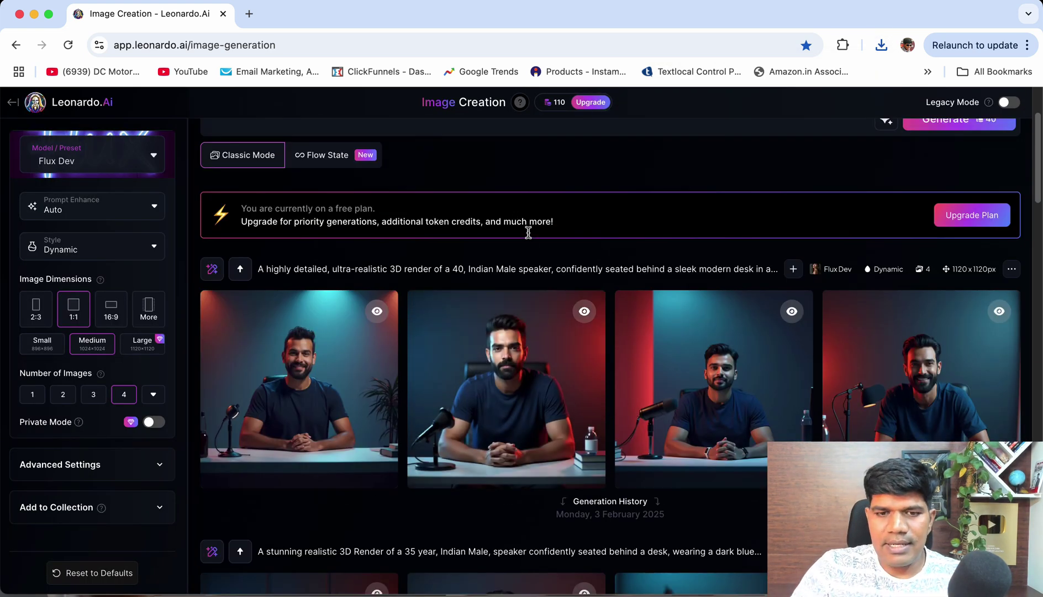
Switch to the Word document and copy the filled-in boardroom prompt describing a 35, Indian Male speaker.
scroll(525, 232, "up", 3)
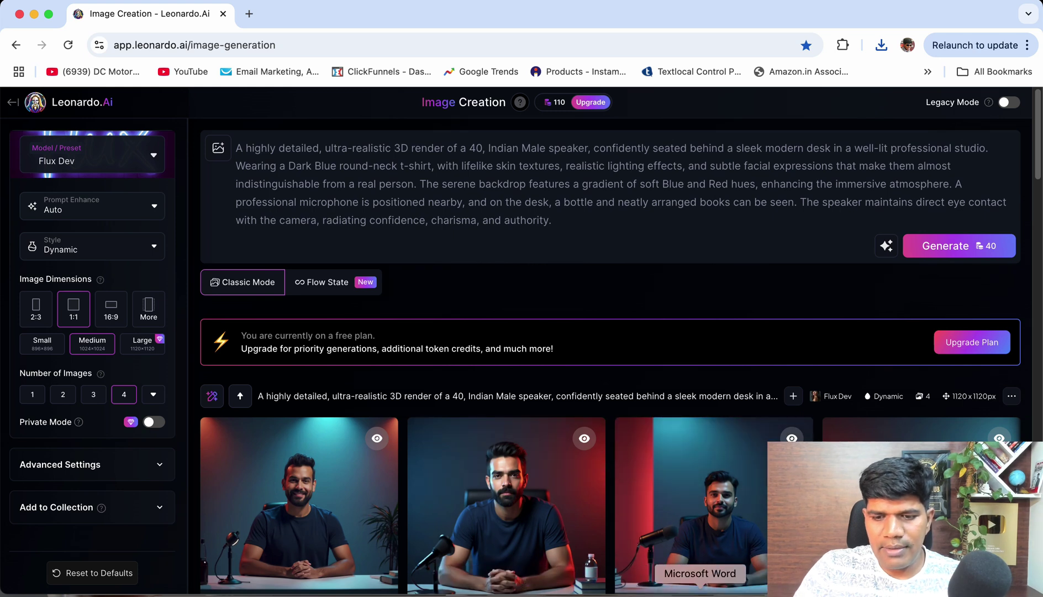
left_click(624, 577)
scroll(451, 411, "down", 10)
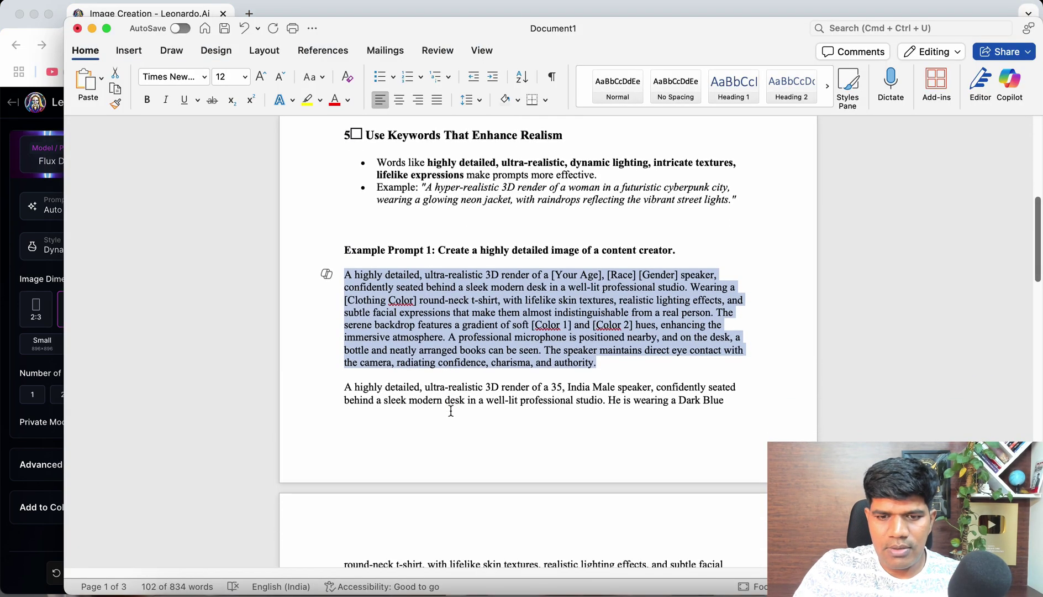
scroll(451, 412, "down", 5)
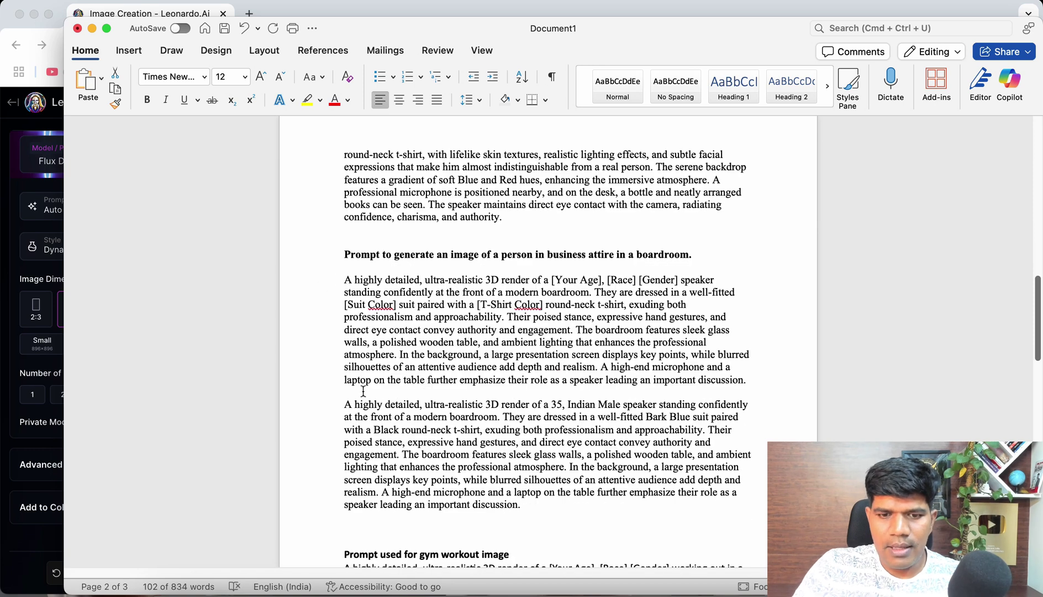
left_click_drag(344, 405, 578, 508)
key("super+c")
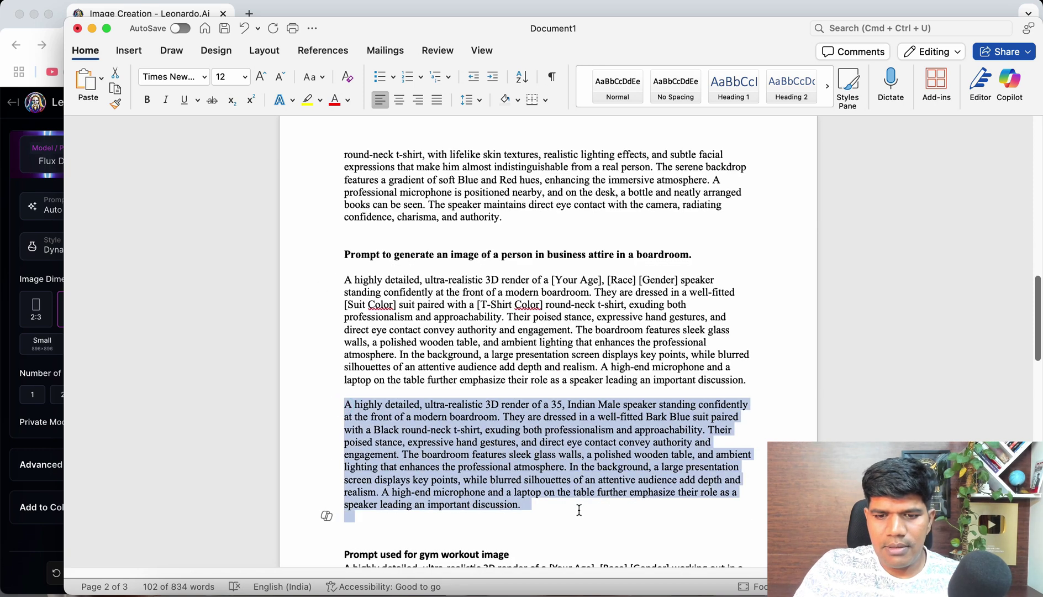
Switch back to Leonardo.Ai, replace the whole image prompt with the copied boardroom text, and remove its trailing blank lines.
key("super+Tab")
left_click(569, 221)
key("super+a")
key("super+v")
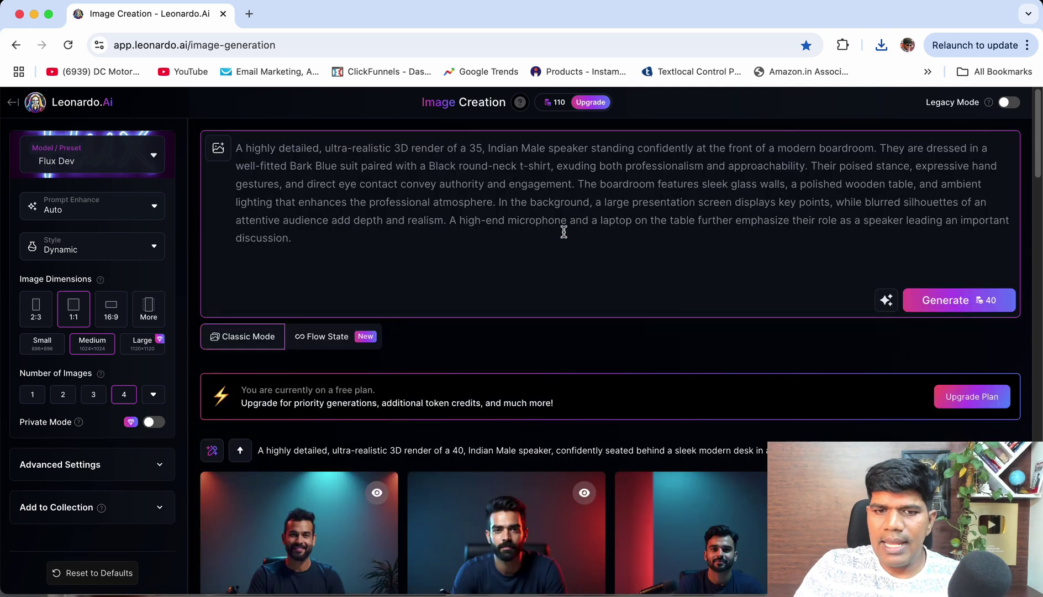
key("BackSpace")
key("BackSpace")
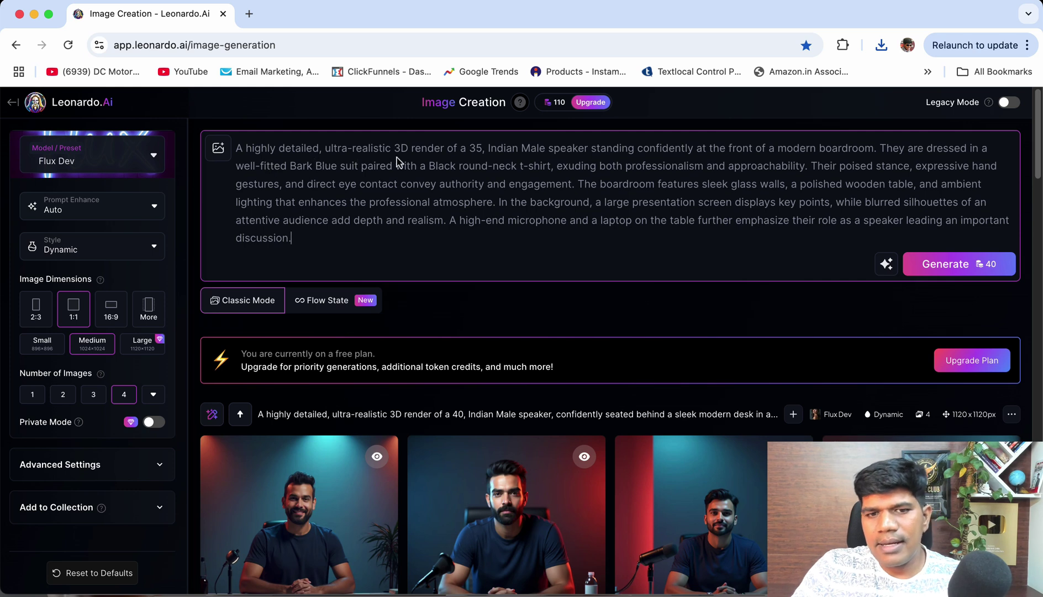
Change the speaker's age in the boardroom prompt to "40 year" and generate the images.
double_click(476, 148)
type("40")
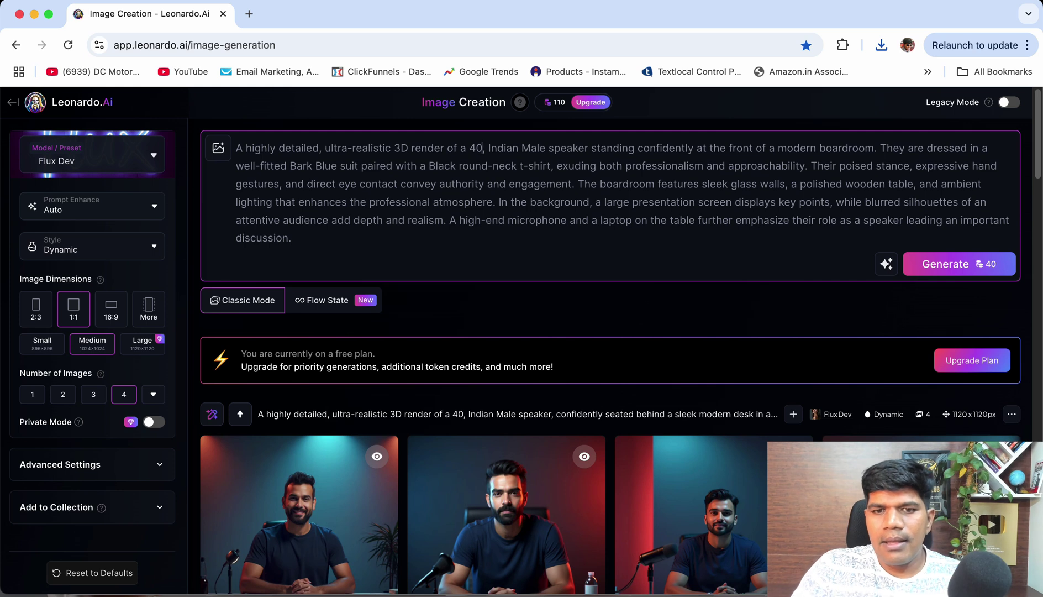
type(" year")
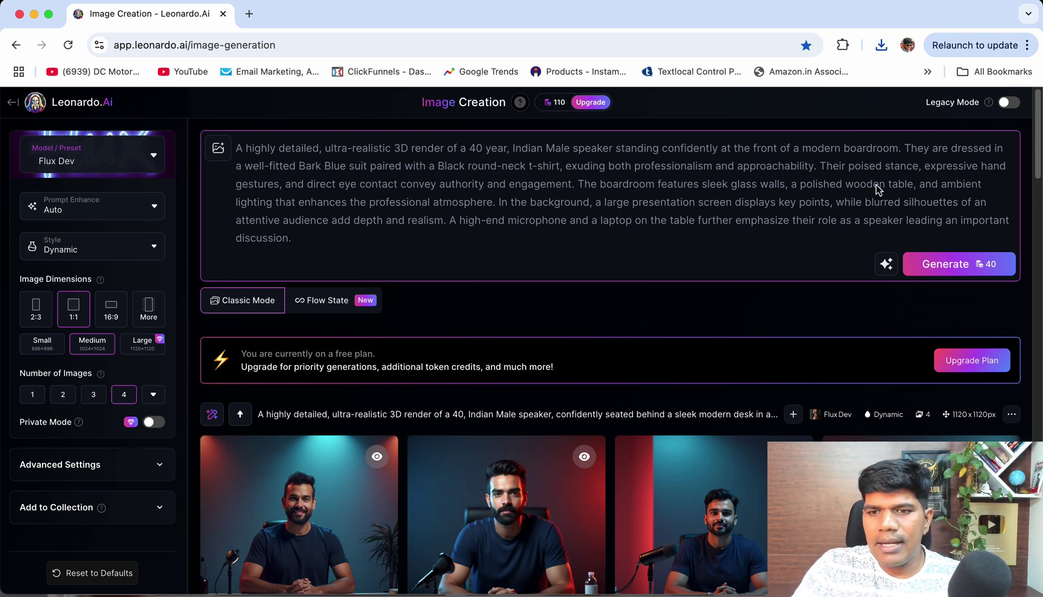
left_click(951, 270)
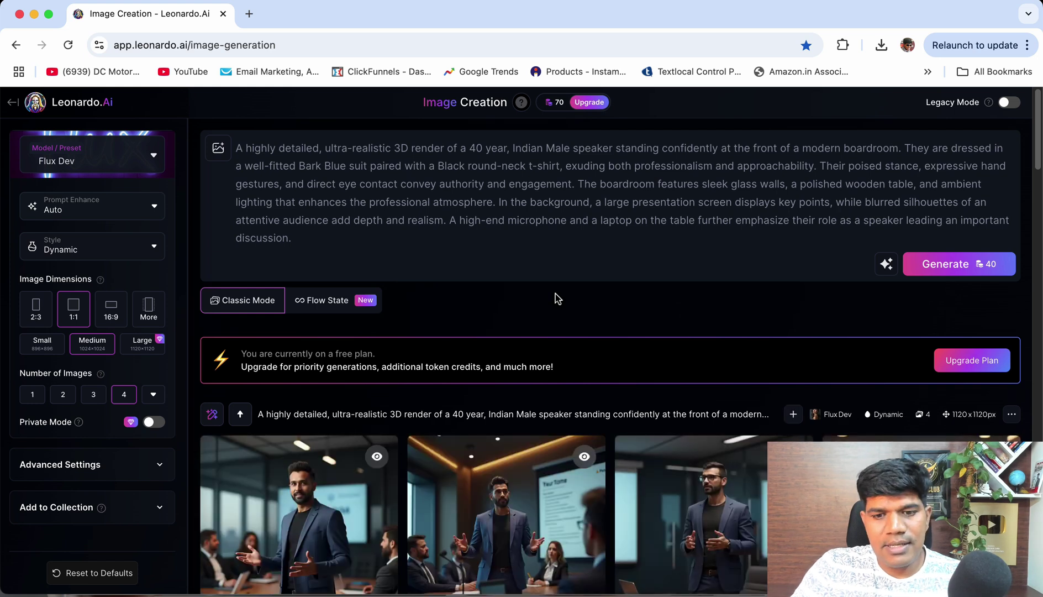
View the first two boardroom images enlarged, download the second one, and return to the gallery.
scroll(557, 298, "down", 2)
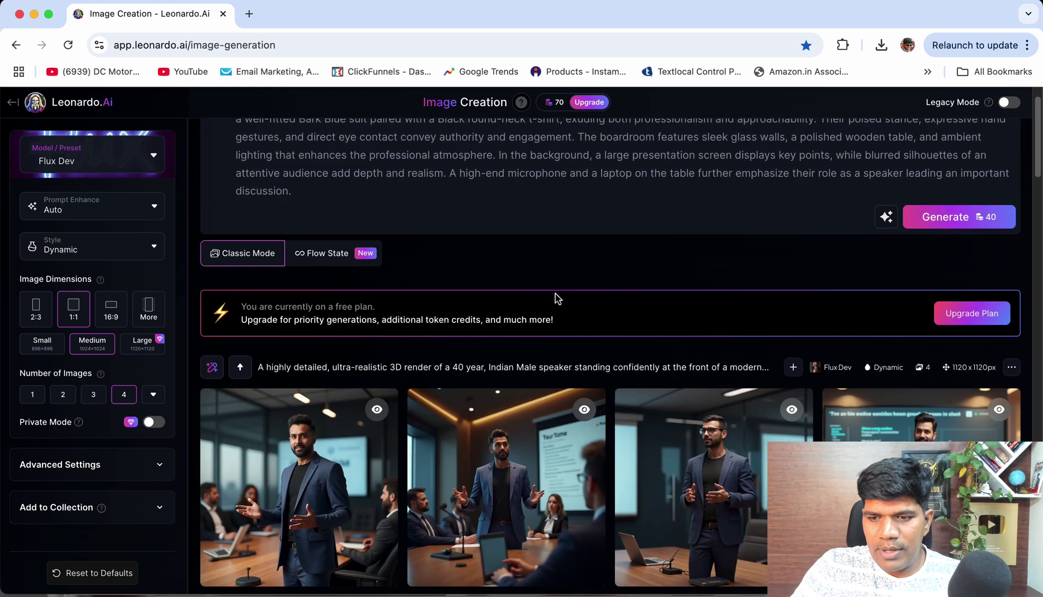
scroll(554, 296, "down", 3)
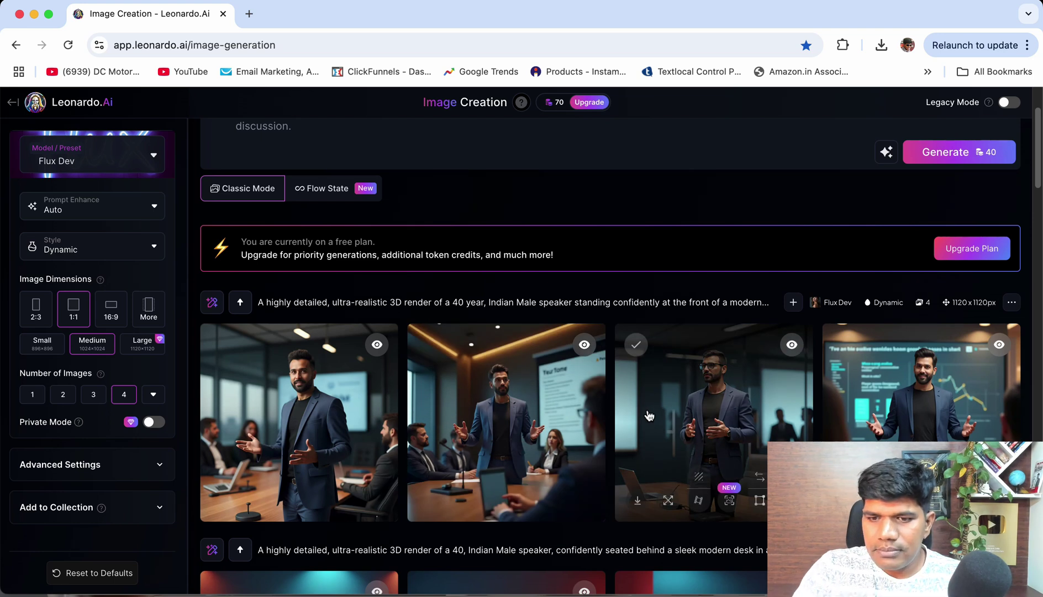
left_click(296, 446)
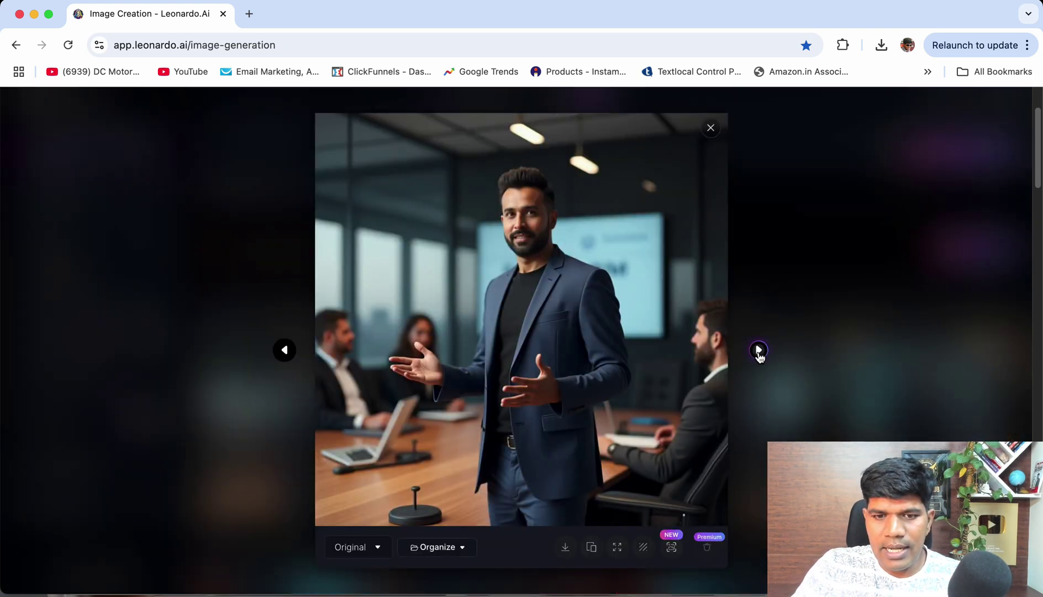
left_click(758, 350)
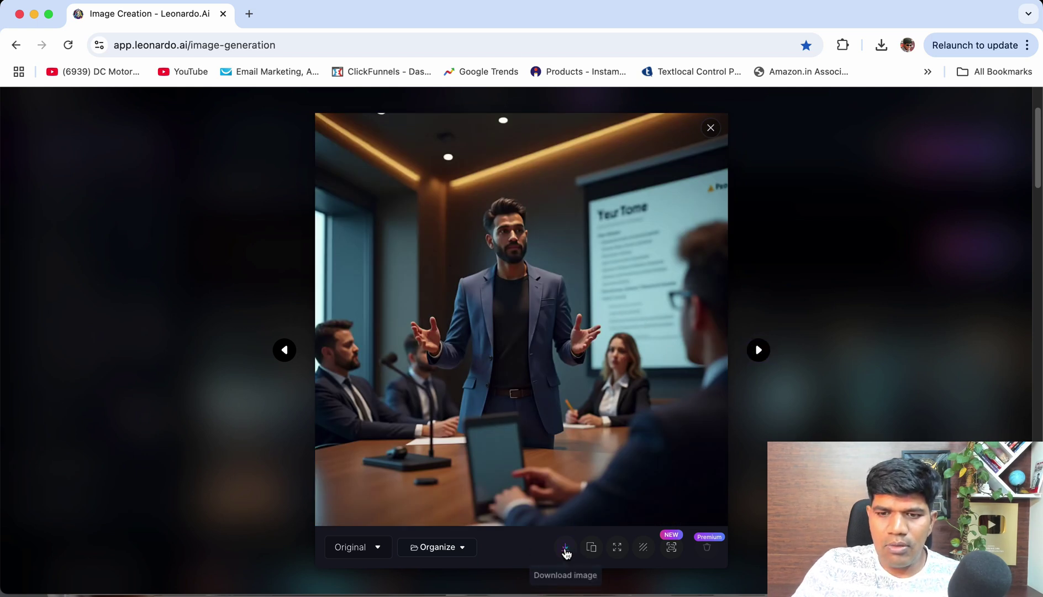
left_click(565, 549)
left_click(945, 403)
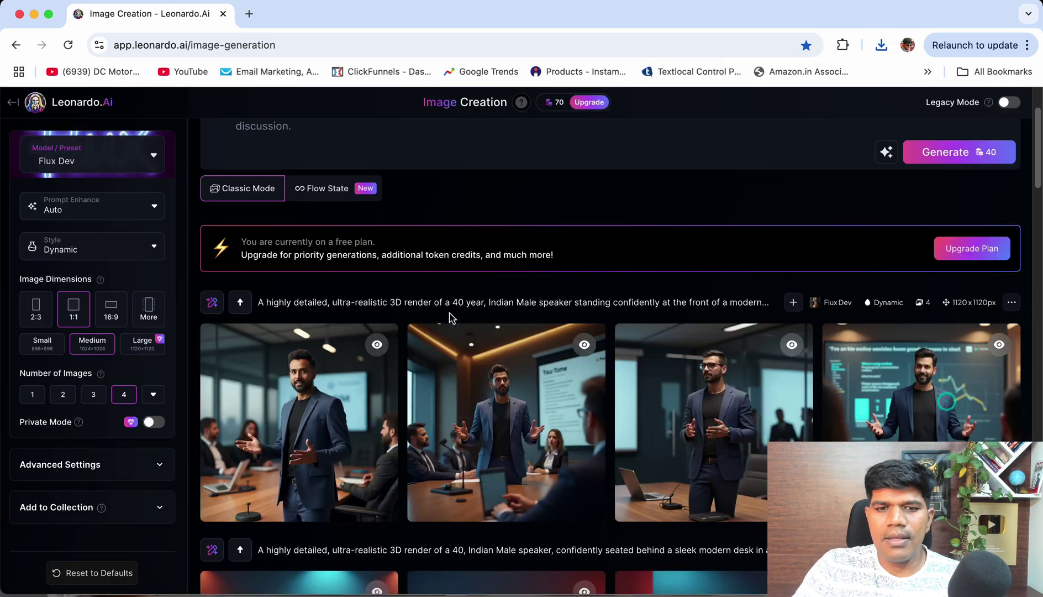
scroll(608, 349, "up", 2)
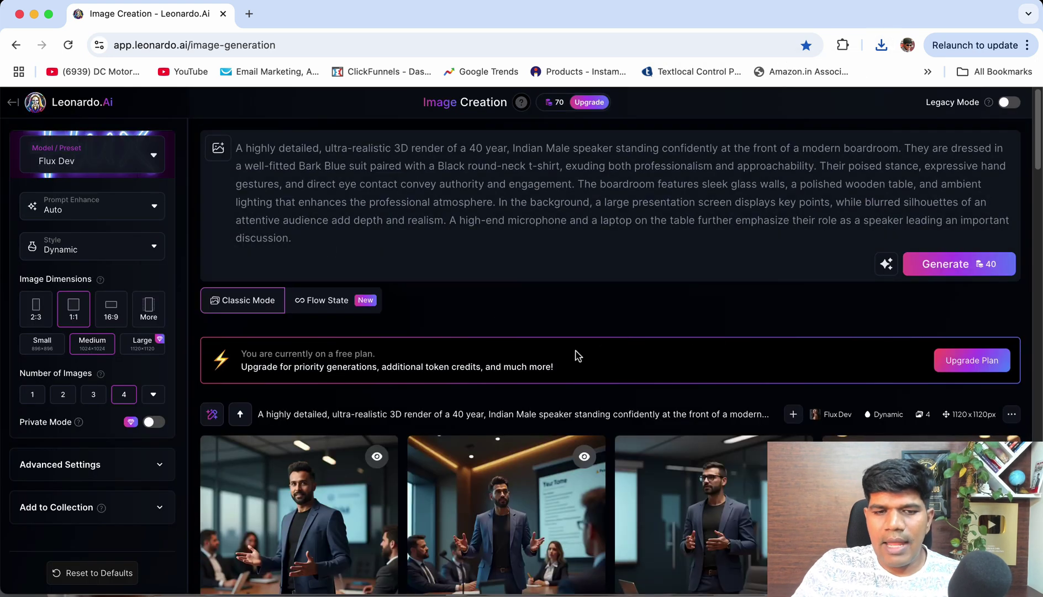
Open the aifaceswap.io face swap playground in a new tab and upload the downloaded desk speaker picture as the original image.
left_click(249, 14)
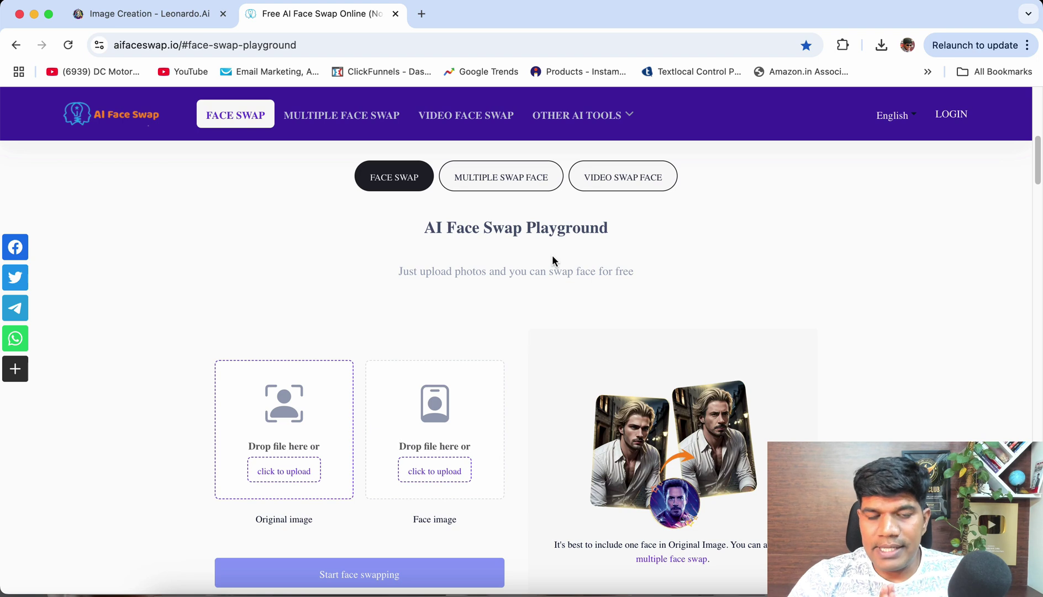
left_click(287, 471)
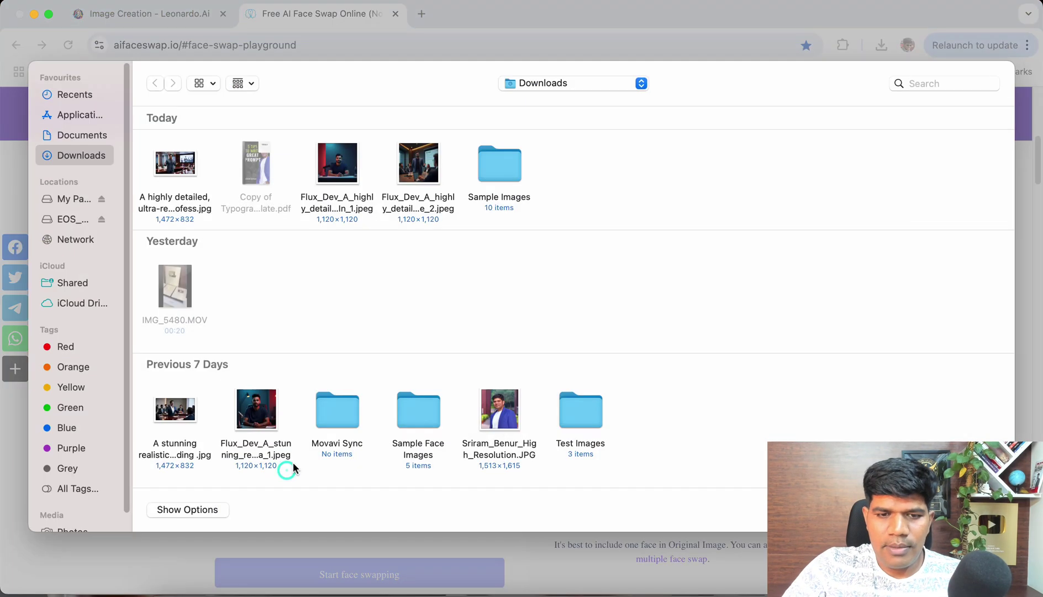
left_click(337, 166)
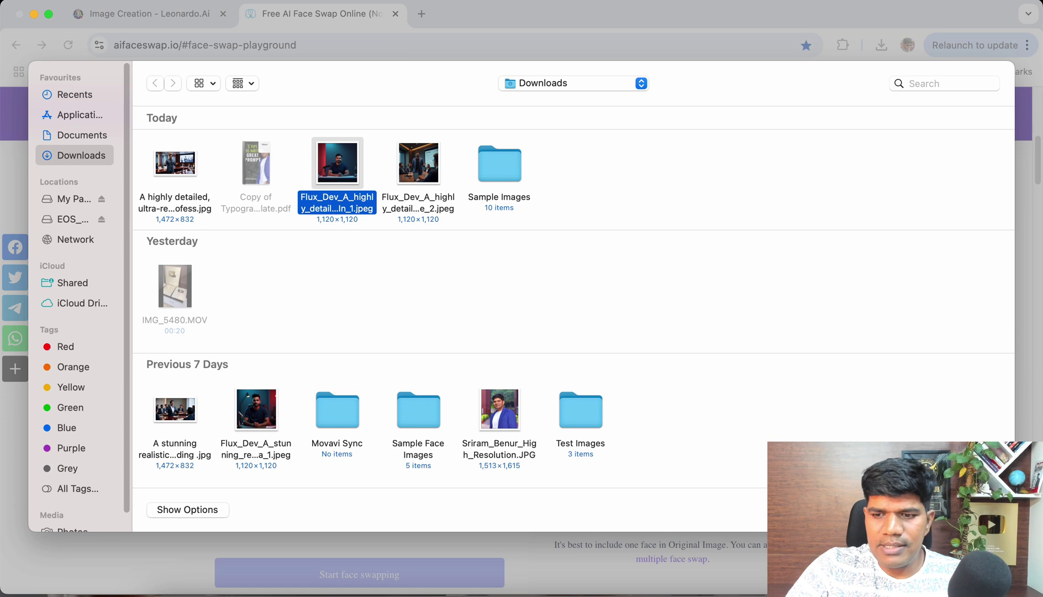
key("Return")
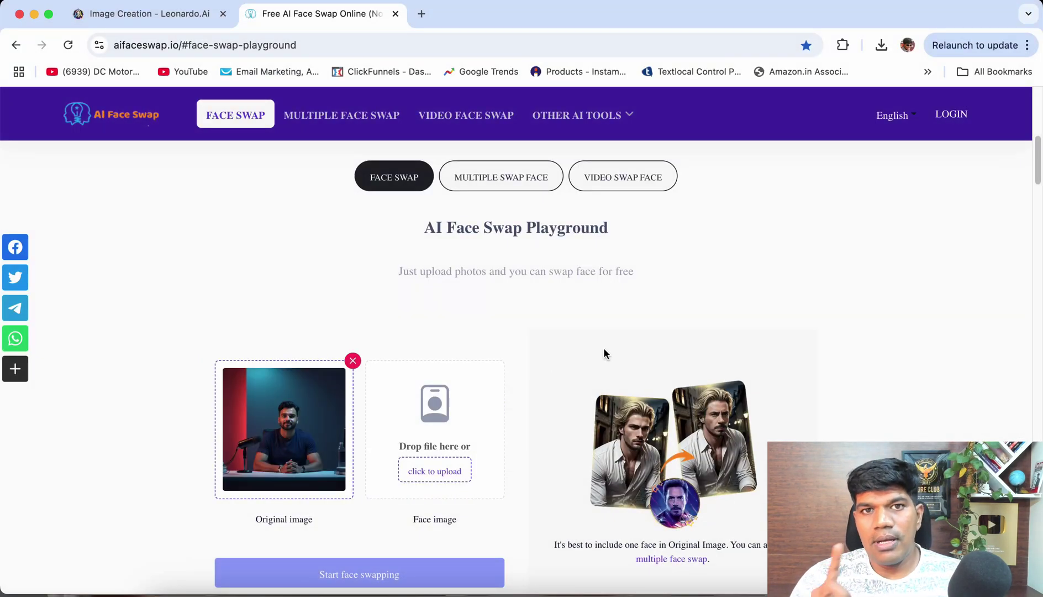
Upload the blue-suit portrait photo from Downloads as the face image and start the face swap.
left_click(443, 478)
left_click(493, 409)
double_click(493, 399)
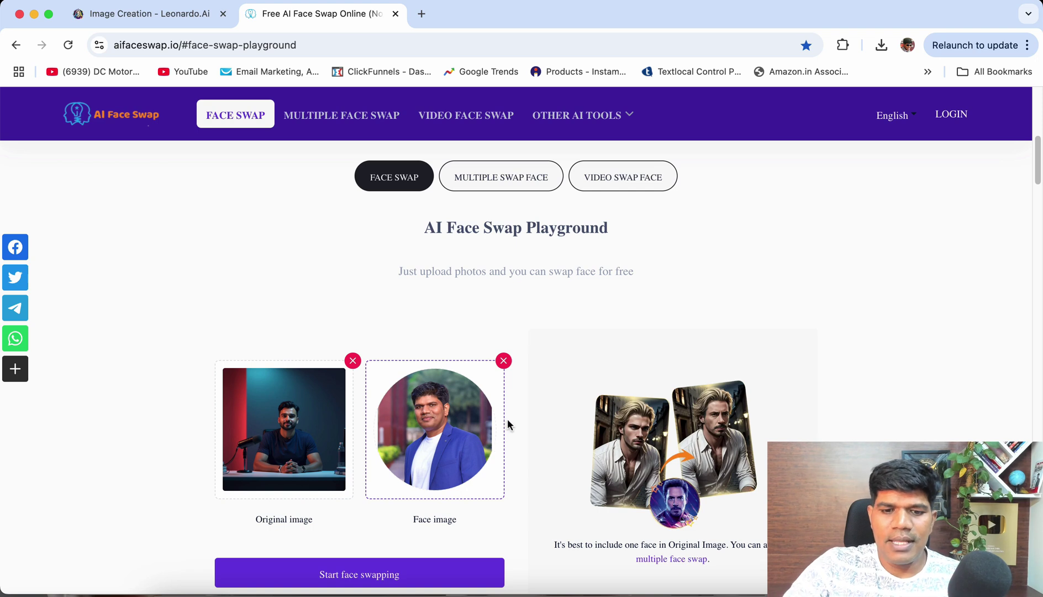
left_click(379, 578)
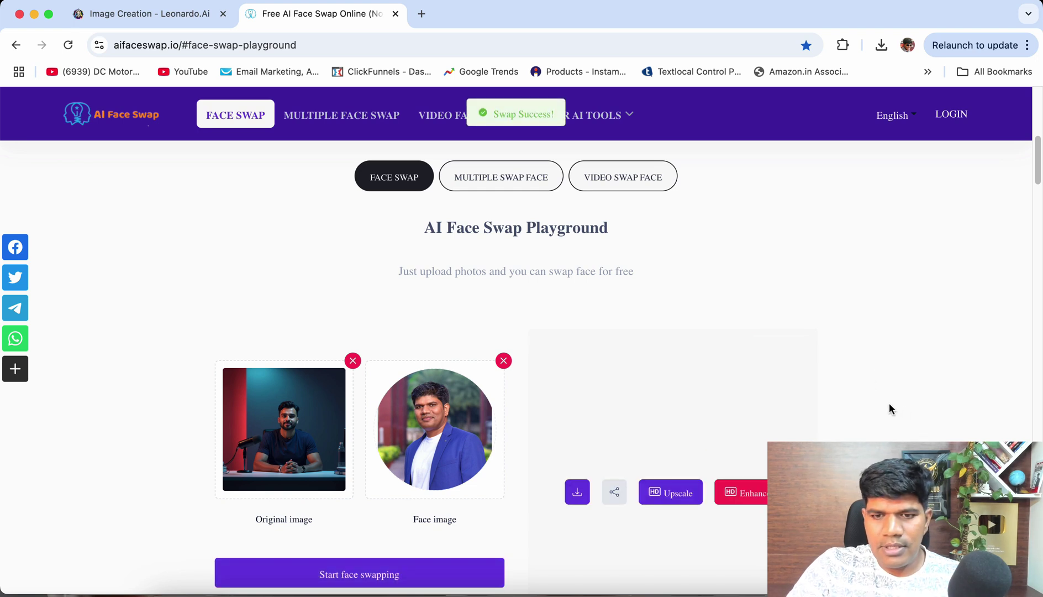
View the face-swapped desk speaker image enlarged, zoom in on it, and close the preview.
left_click(691, 460)
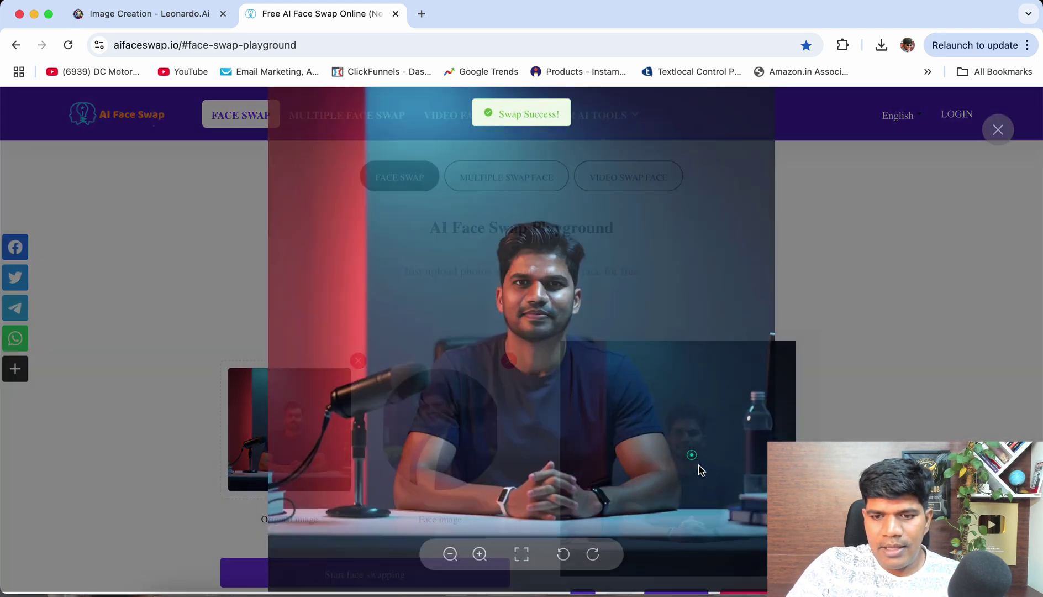
left_click(655, 374)
left_click(475, 556)
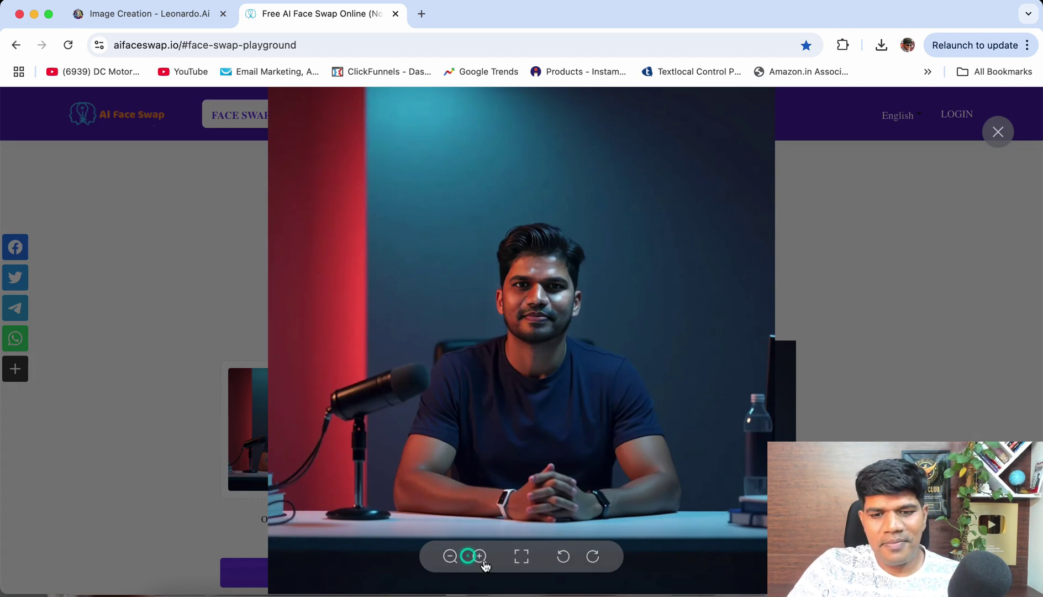
left_click(479, 555)
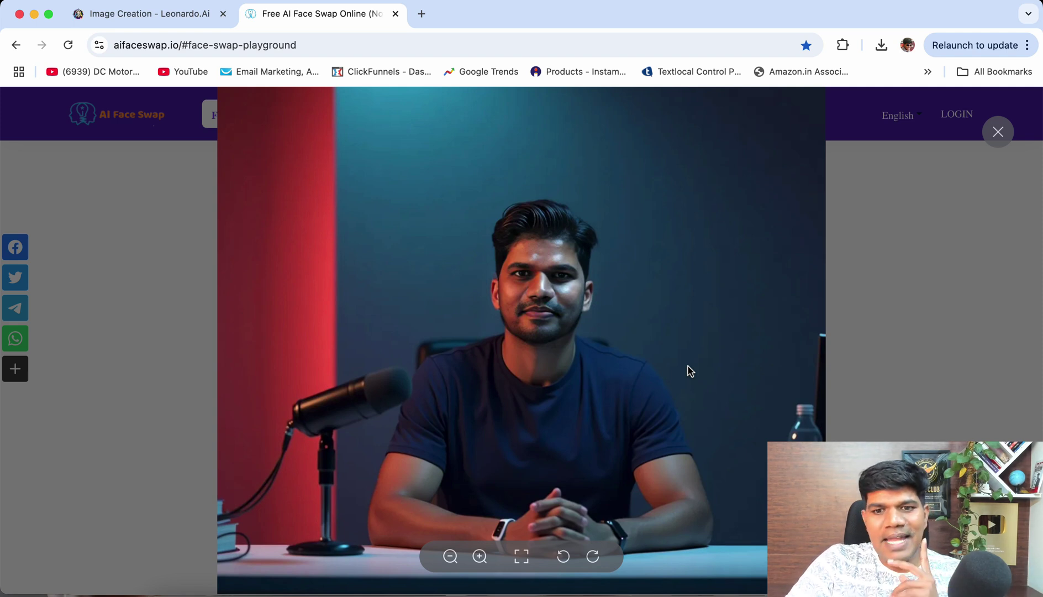
left_click(920, 313)
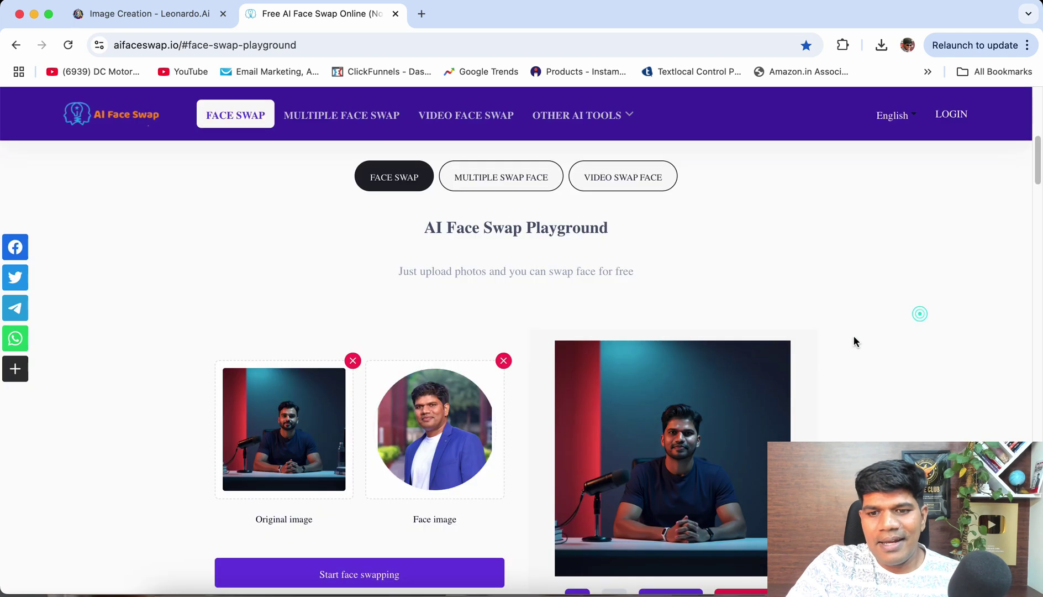
Open the swapped image in the AI image upscaler and set the upscale factor to 3.6.
scroll(851, 338, "down", 2)
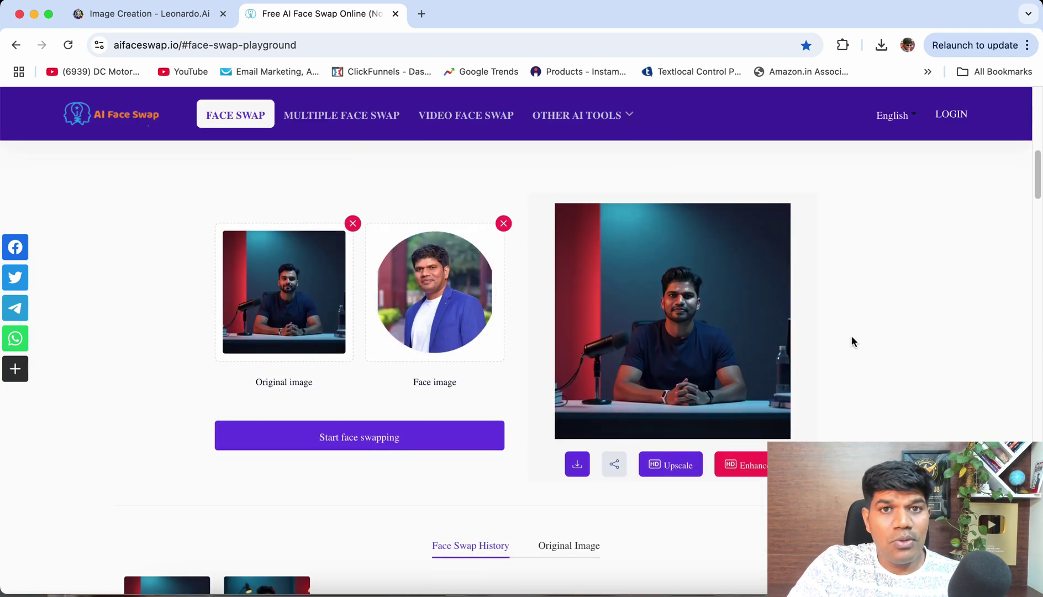
left_click(681, 468)
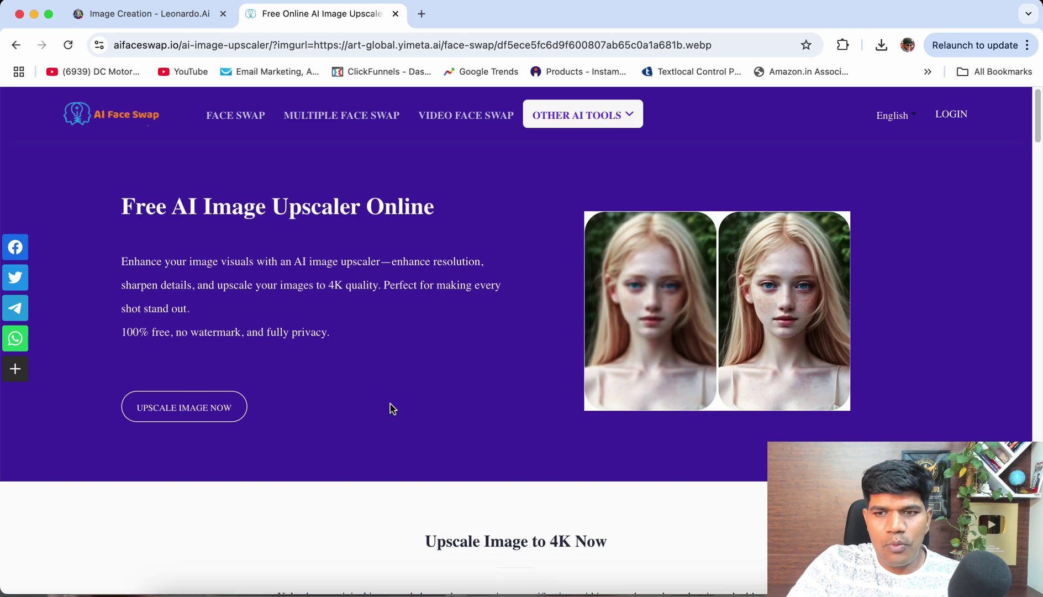
scroll(405, 401, "down", 10)
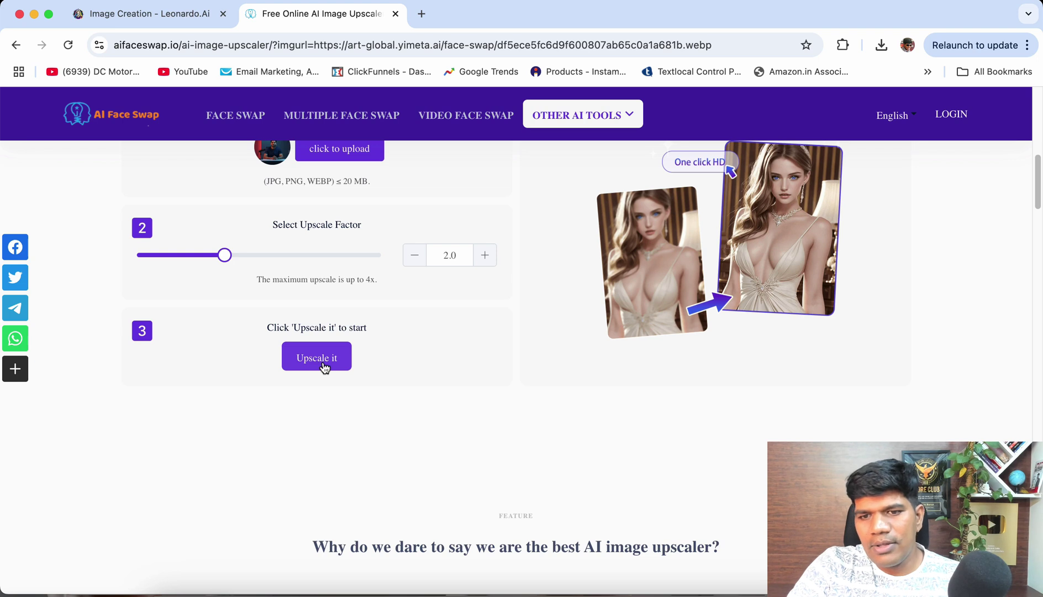
scroll(324, 368, "up", 1)
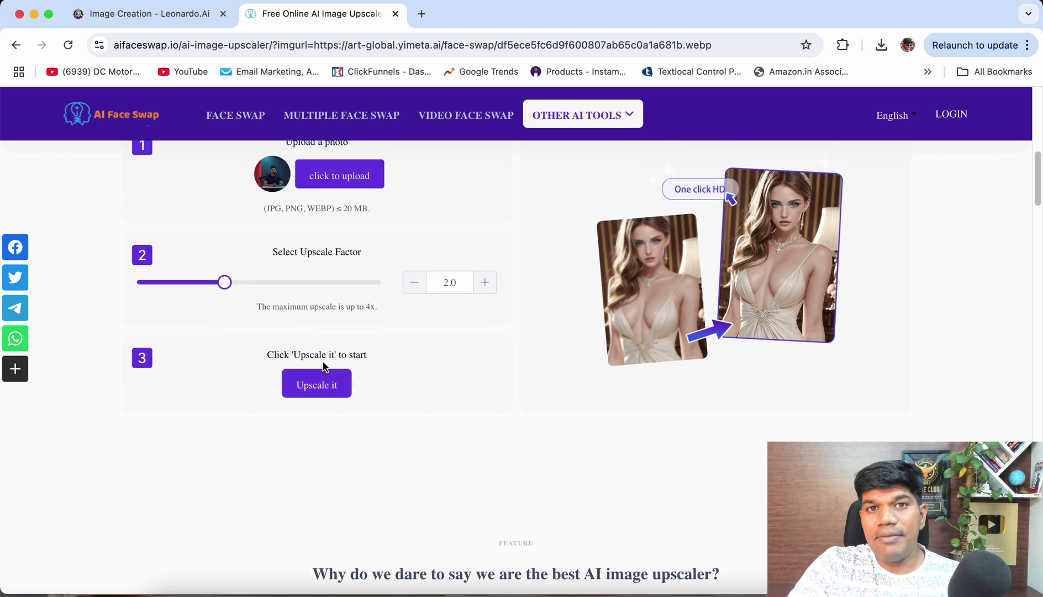
scroll(324, 367, "up", 3)
mouse_move(226, 366)
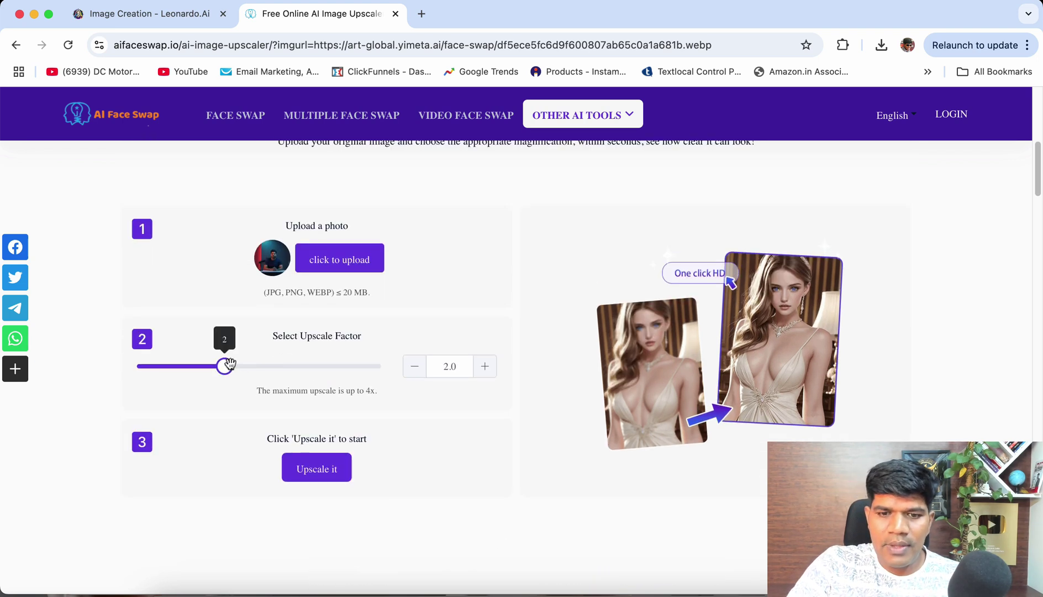
left_click_drag(229, 368, 387, 377)
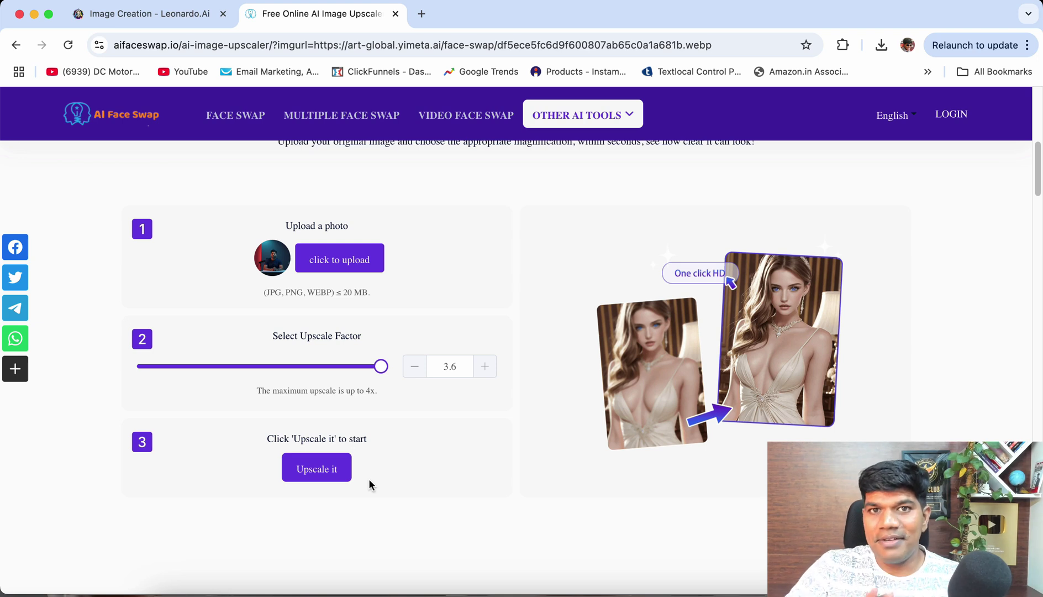
Return to the face swap playground and upload the downloaded boardroom picture as the original image.
scroll(369, 479, "up", 10)
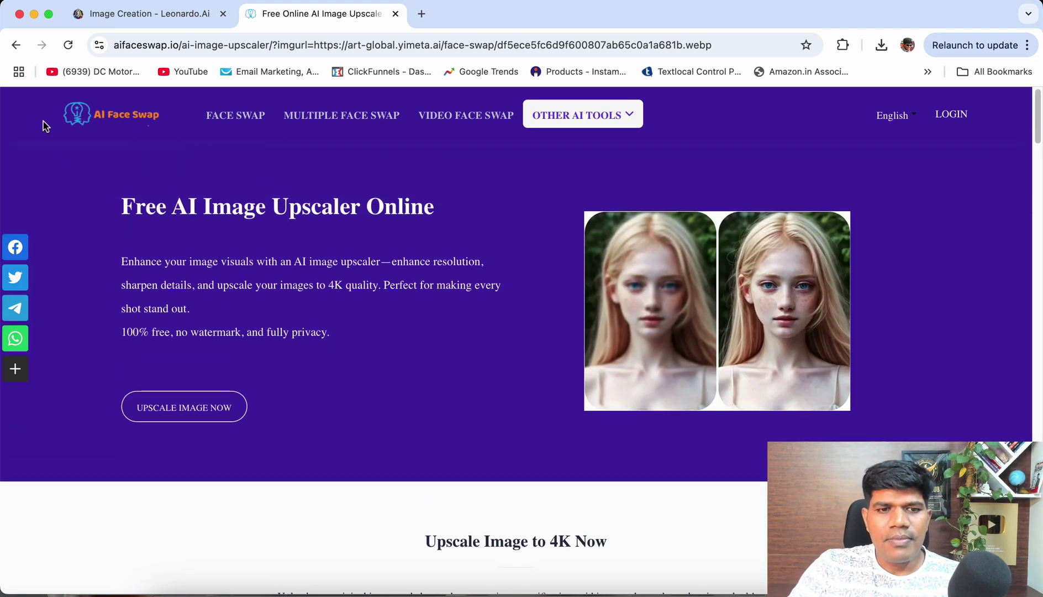
left_click(15, 45)
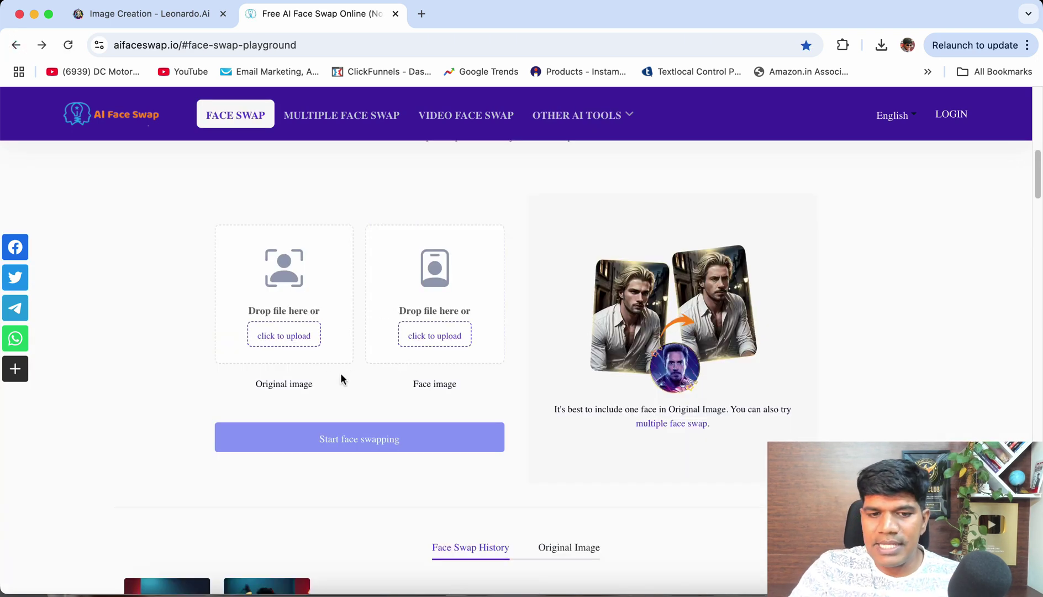
left_click(285, 335)
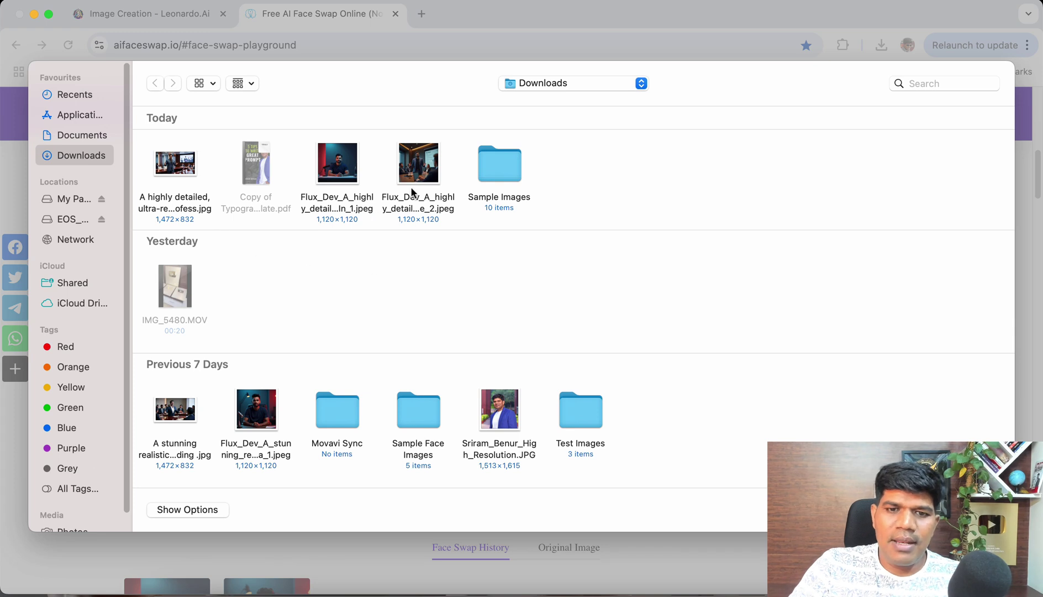
left_click(419, 166)
key("Return")
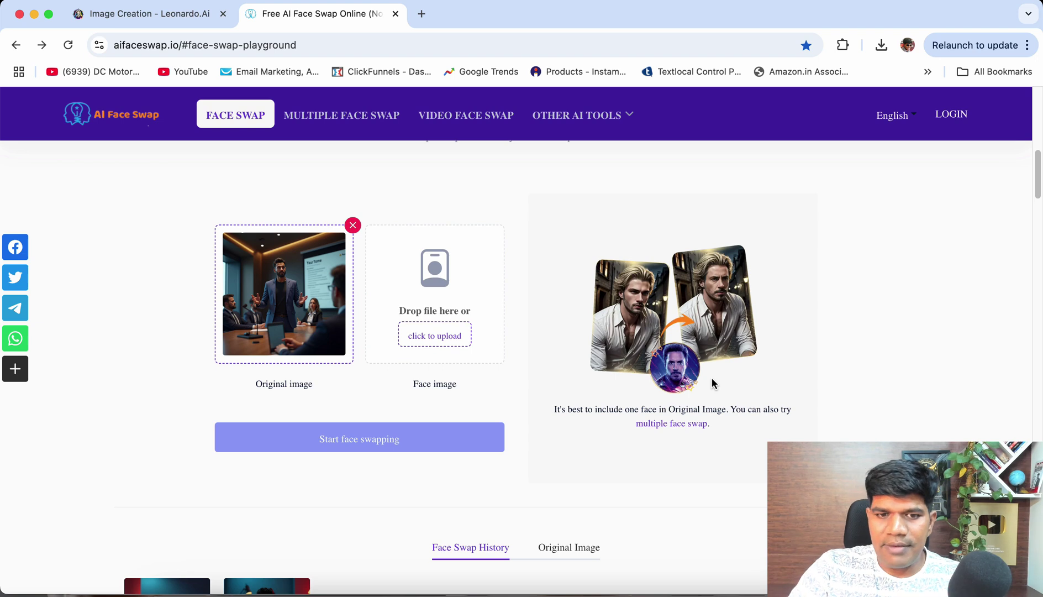
Switch to the multiple face swap tool and upload the downloaded boardroom picture Flux_Dev_A_highly_detail…e_2.jpeg as the original image.
left_click(668, 424)
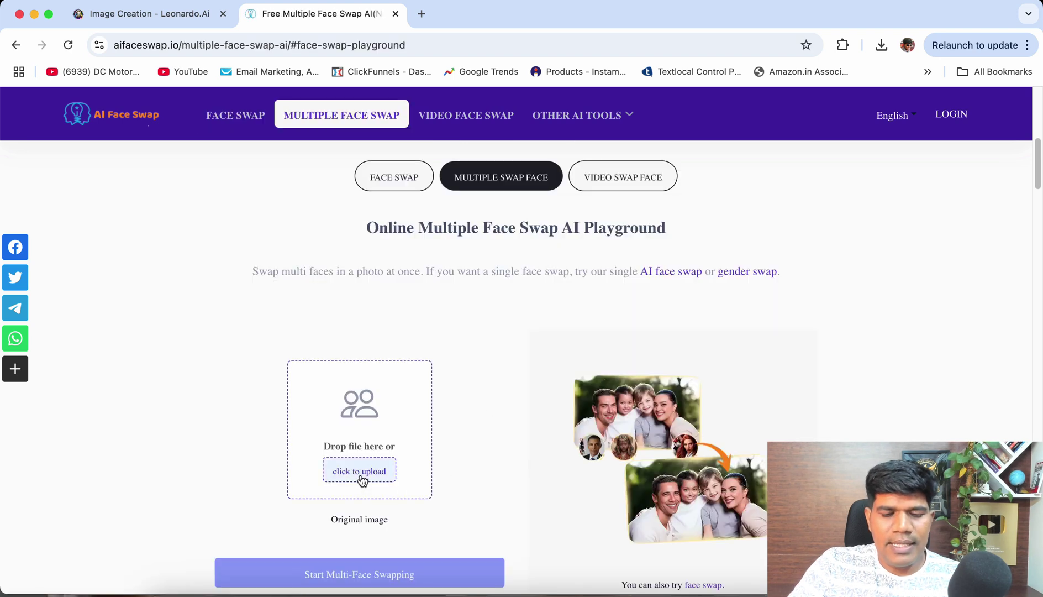
left_click(360, 478)
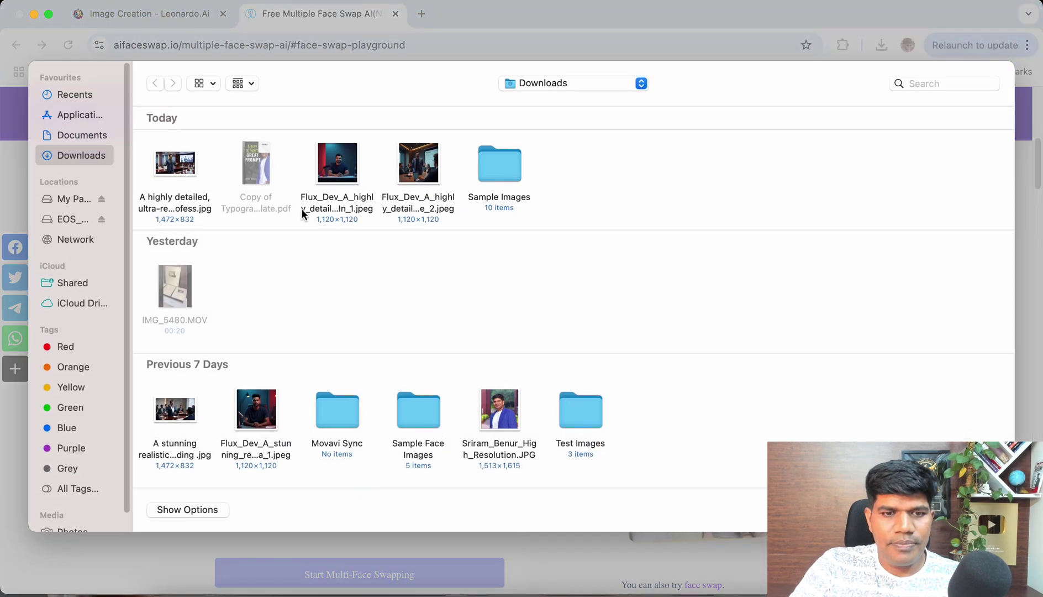
left_click(418, 163)
key("Return")
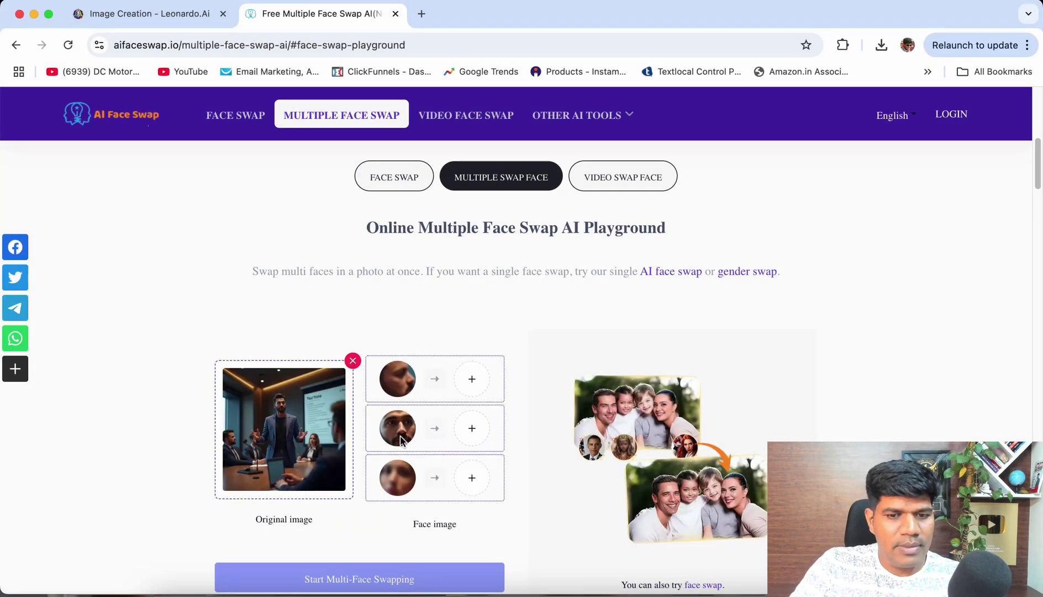
Replace the standing speaker's face with the blue-suit portrait from Downloads, run the multi-face swap, and view the result enlarged.
left_click(476, 436)
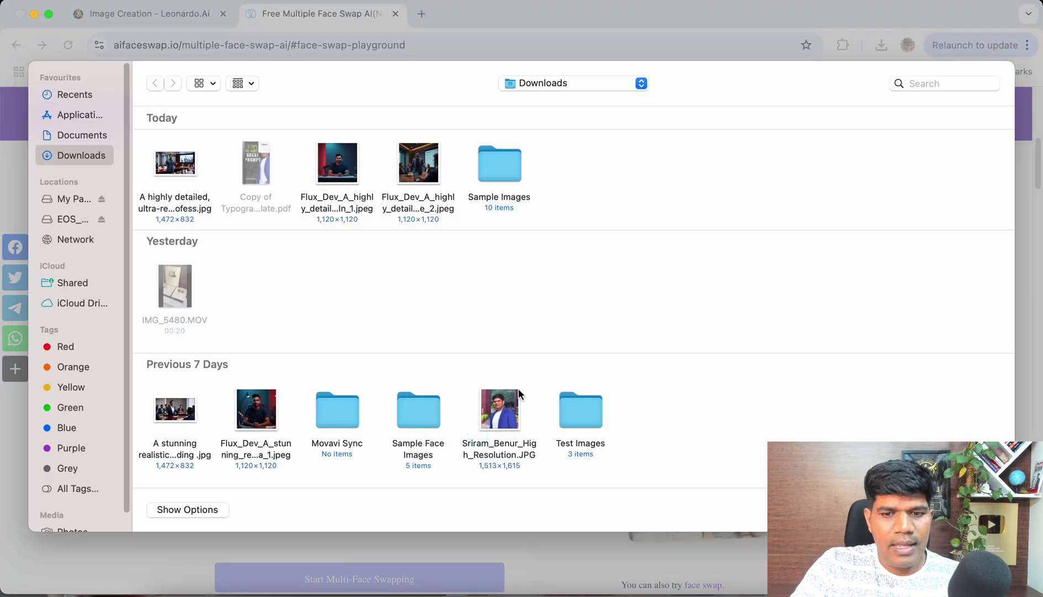
left_click(506, 412)
key("Return")
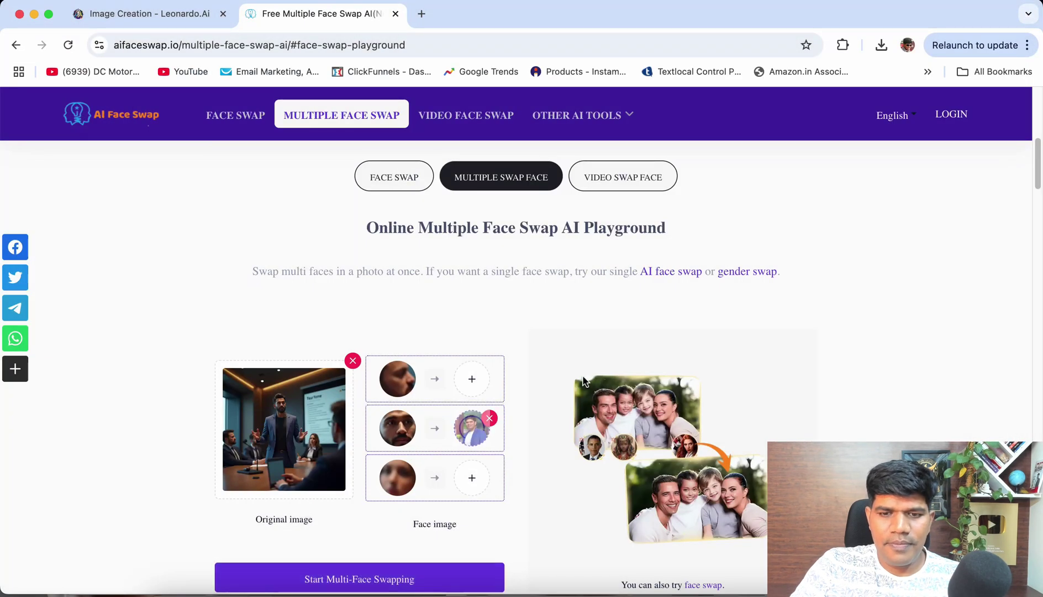
scroll(442, 470, "down", 3)
left_click(396, 486)
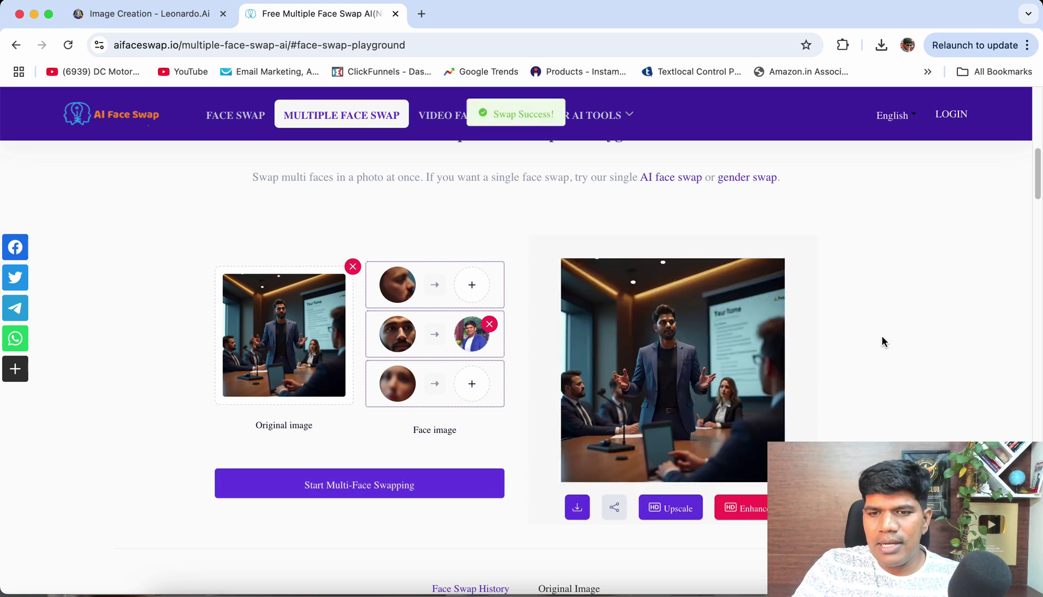
left_click(694, 390)
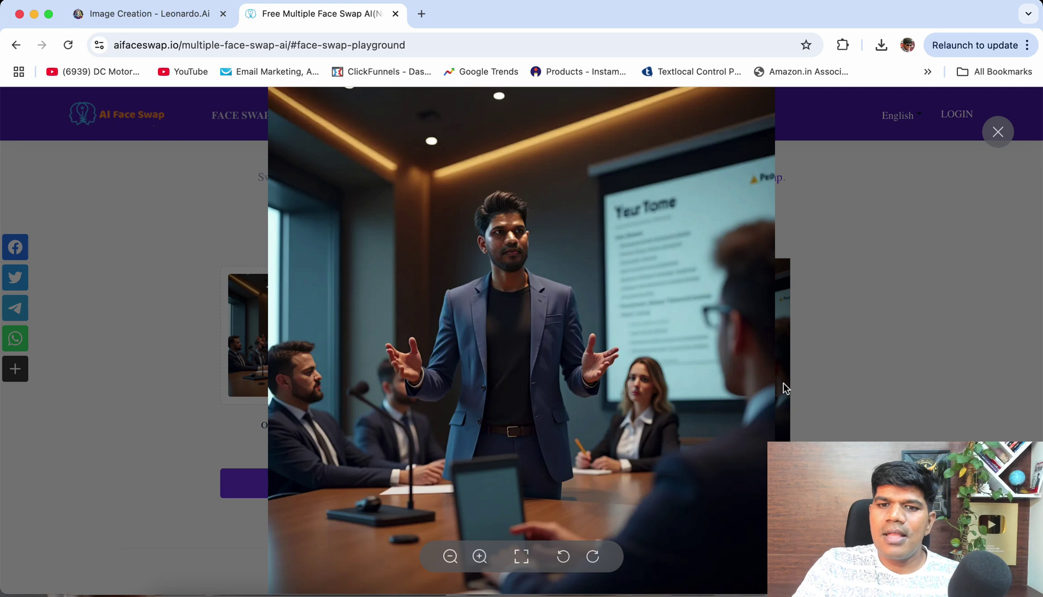
left_click(994, 138)
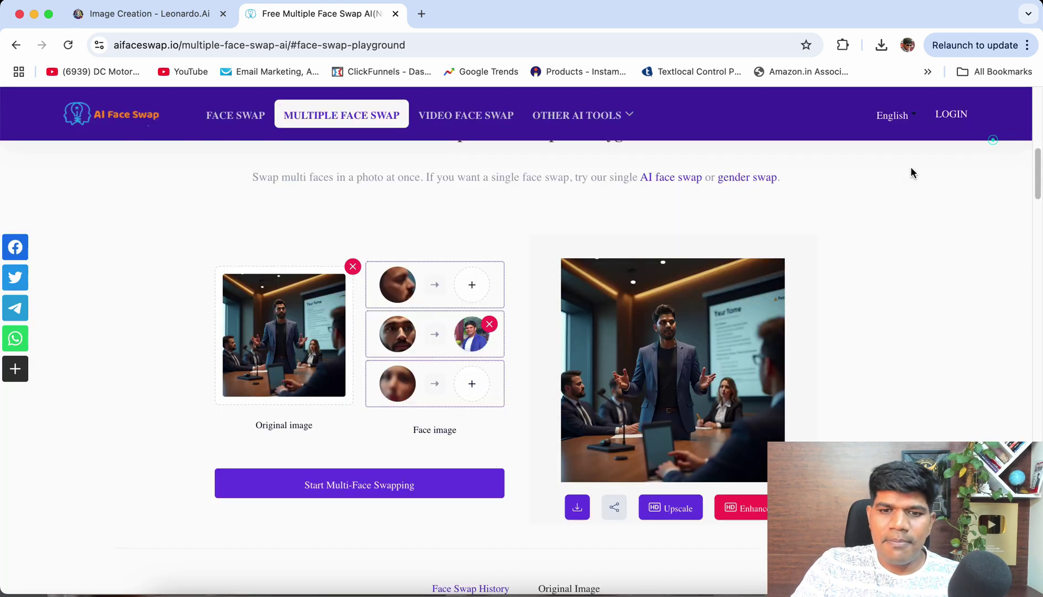
Replace the original image with the 1,472×832 conference room picture "A highly detailed, ultra-re...ofess.jpg" from Downloads.
left_click(352, 266)
left_click(370, 388)
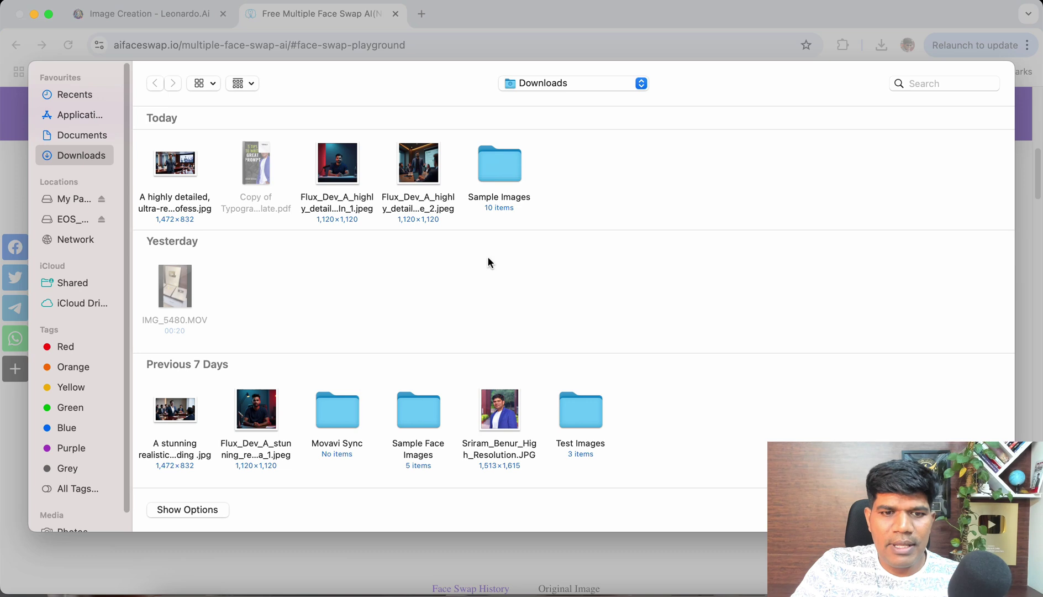
left_click(174, 166)
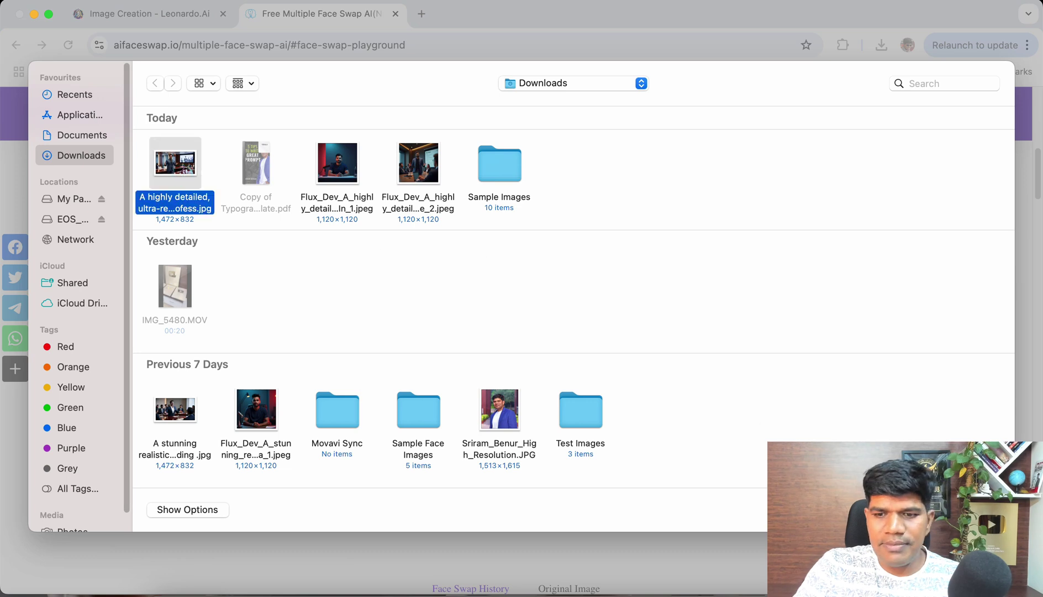
key("Return")
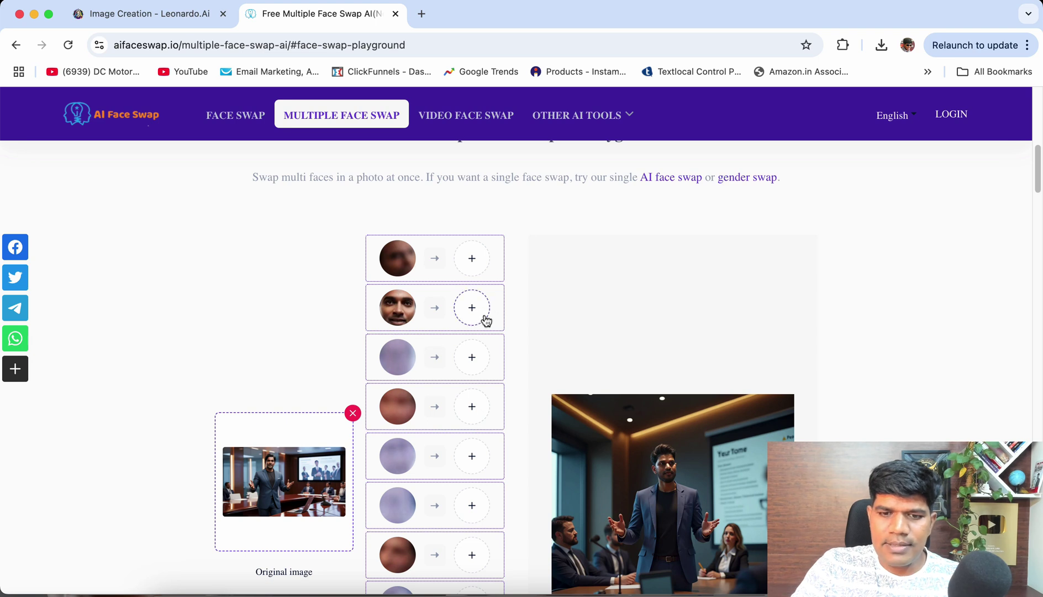
Swap the blue-suit portrait onto the conference room speaker's clearly detected face only, and view the swapped image enlarged.
left_click(476, 313)
left_click(500, 412)
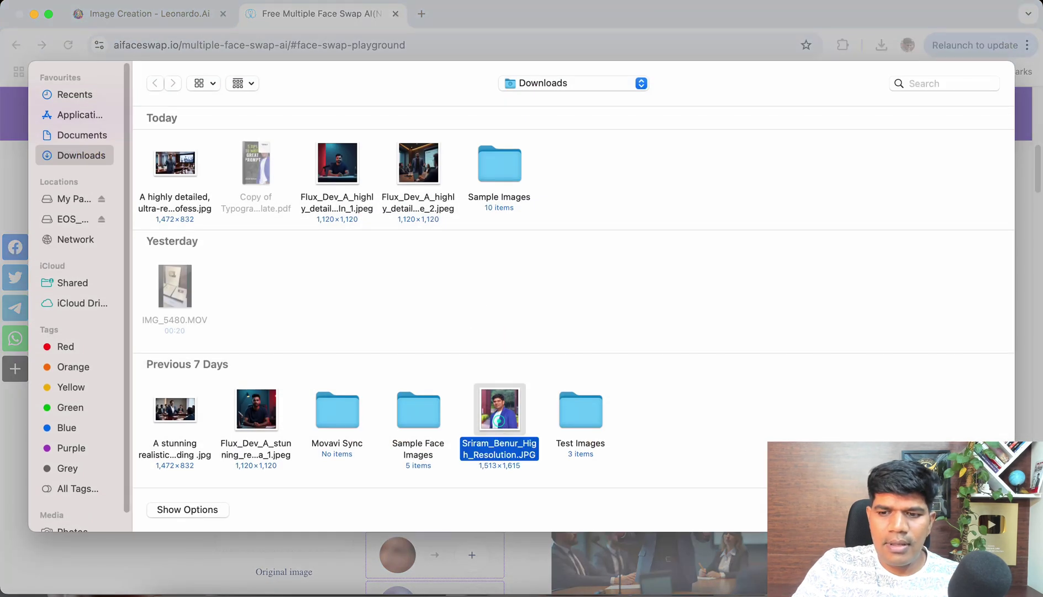
key("Return")
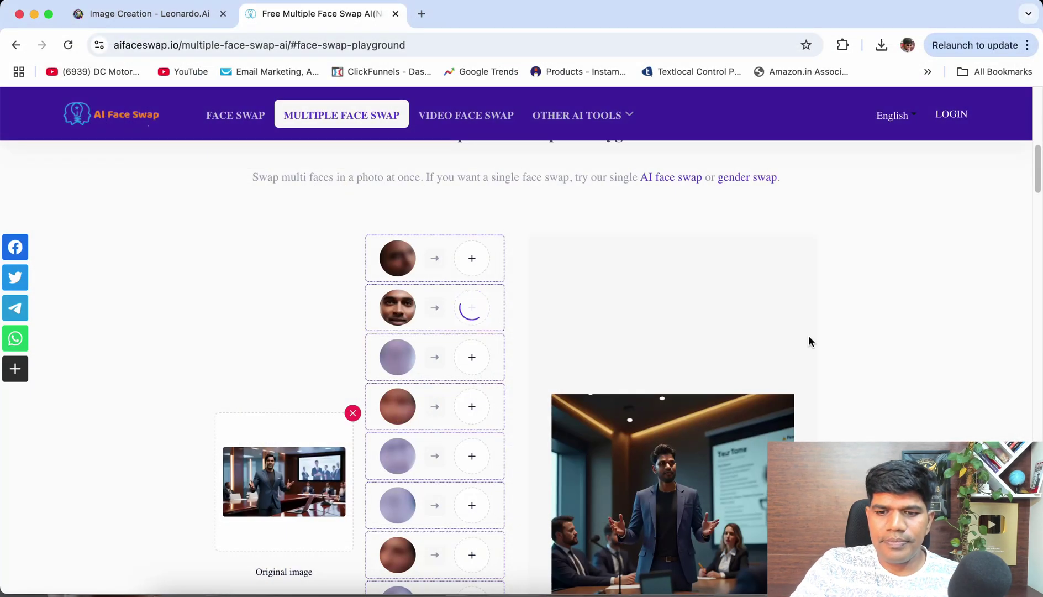
scroll(604, 460, "down", 5)
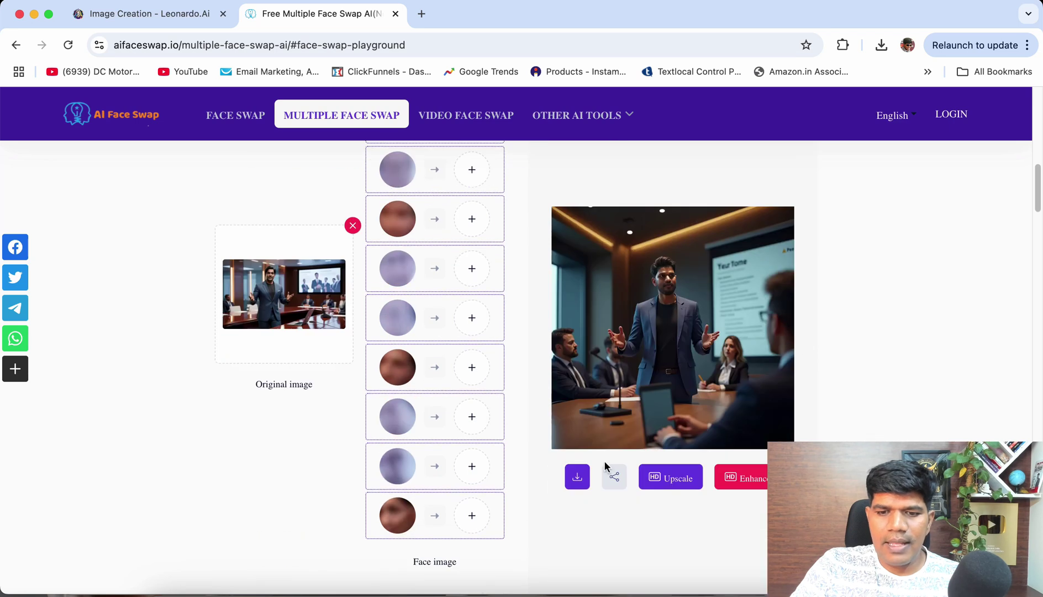
left_click(409, 568)
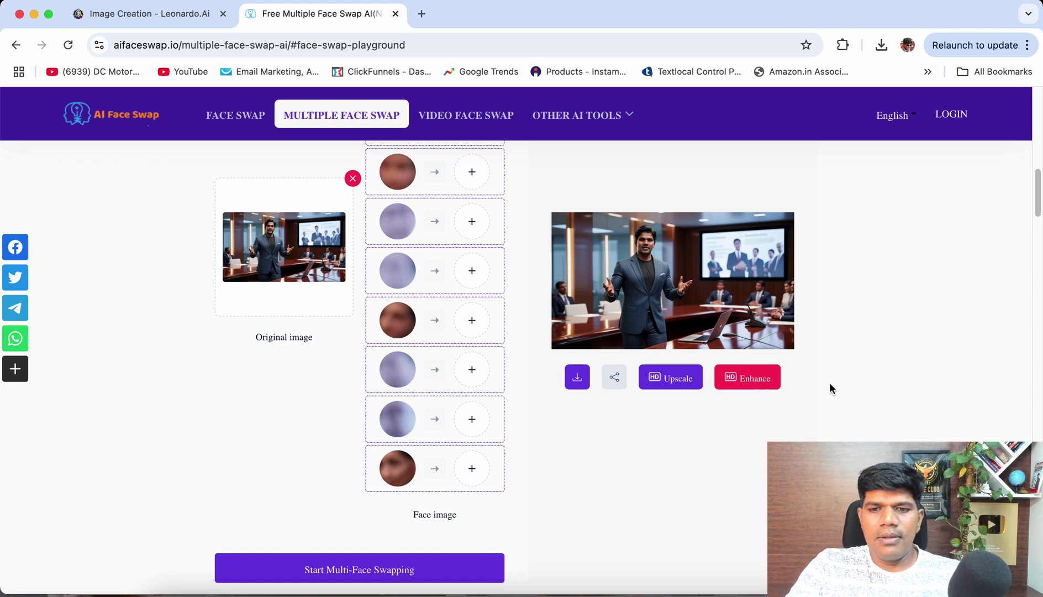
left_click(664, 288)
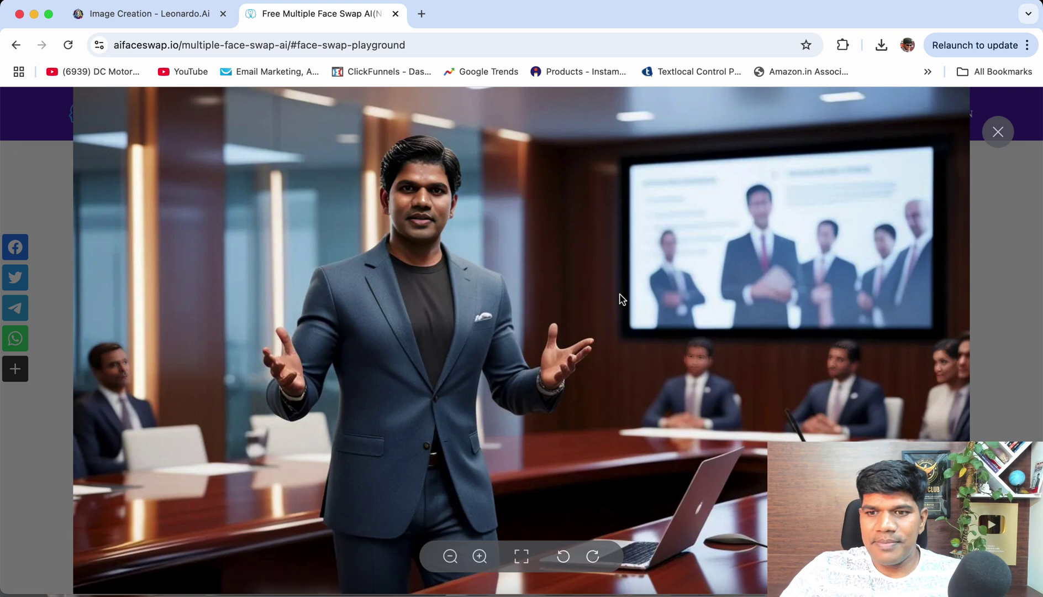
left_click(998, 132)
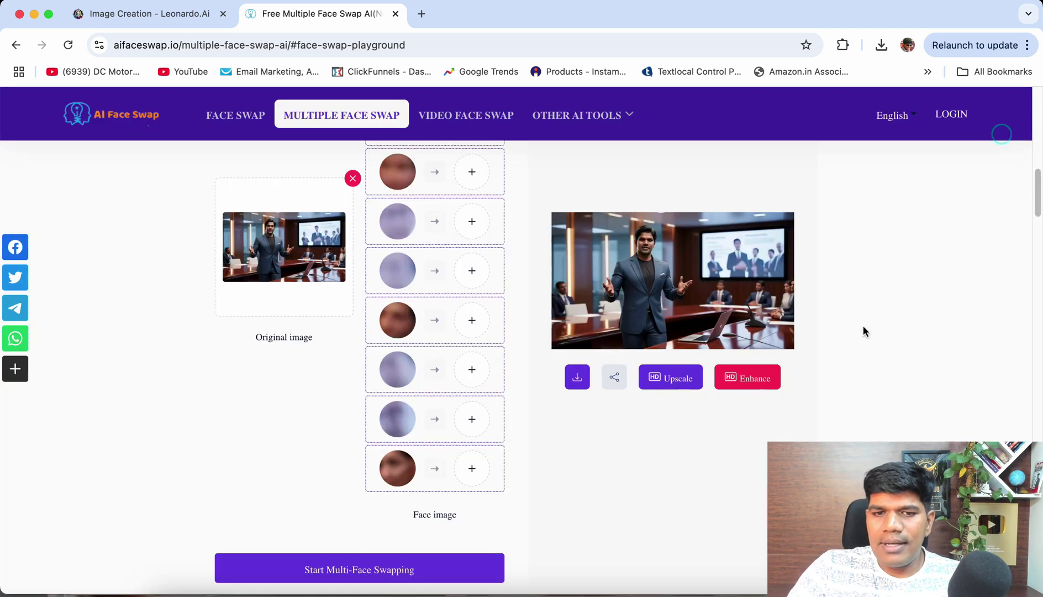
scroll(896, 346, "up", 3)
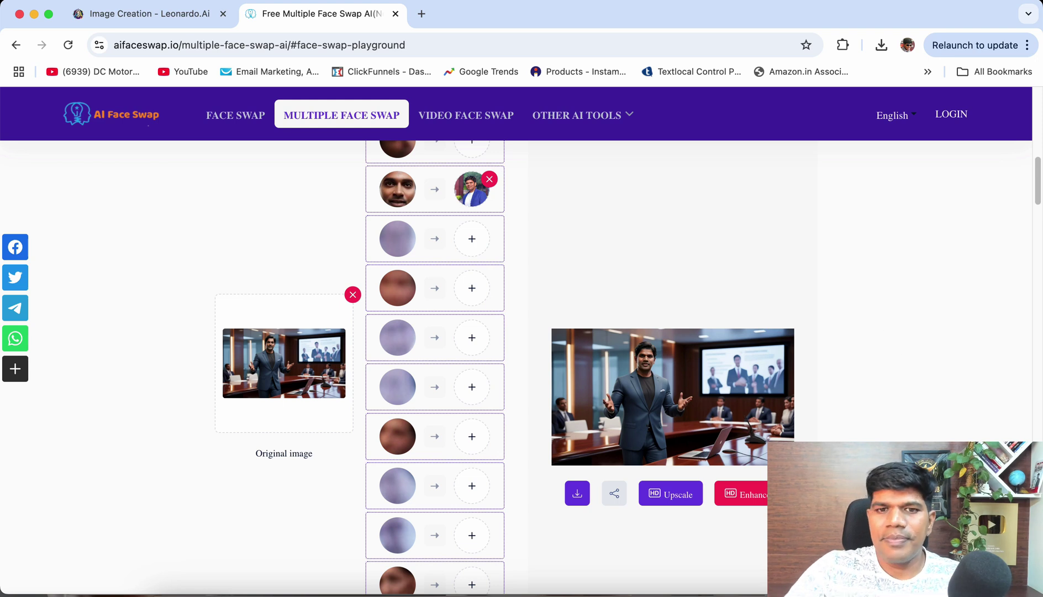
Open ChatGPT at chat.openai.com in a new browser tab.
left_click(422, 14)
type("chat.openai.com")
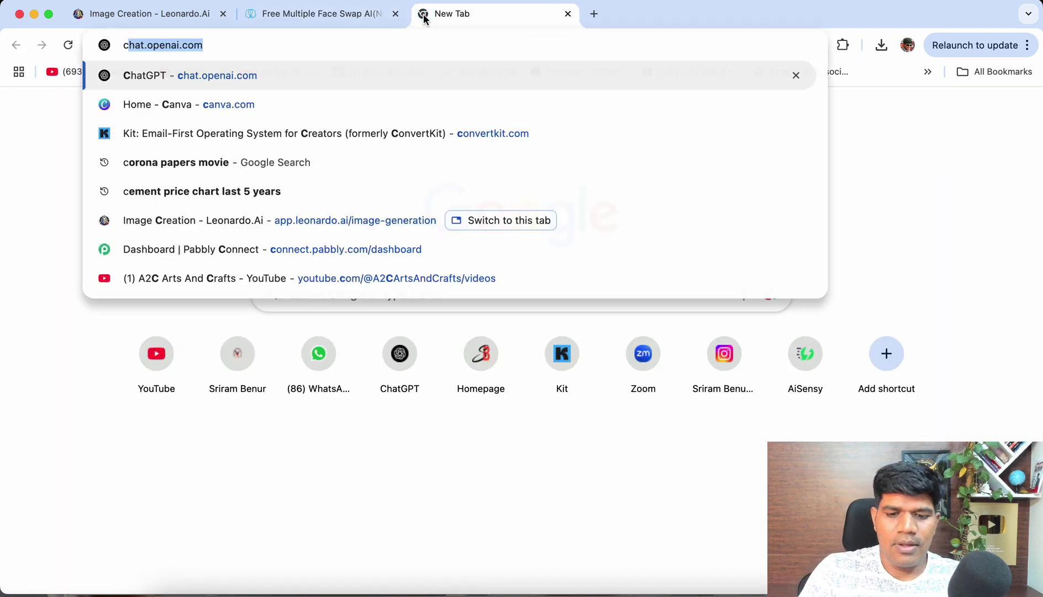
key("Return")
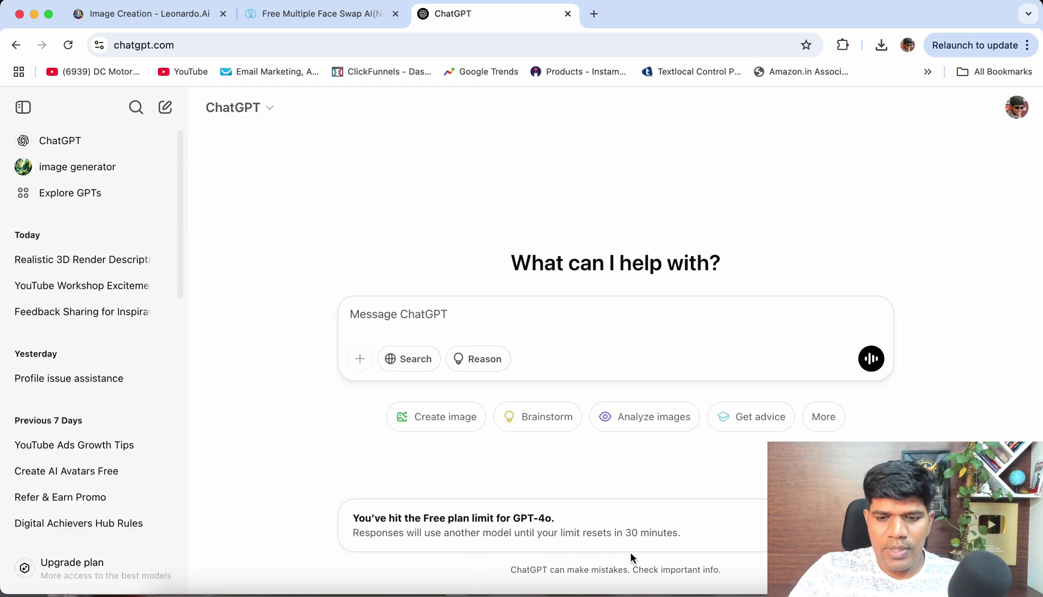
Begin the ChatGPT message with "Give the text prompt to generate an image of a indian content creator, age 40".
type("Give the")
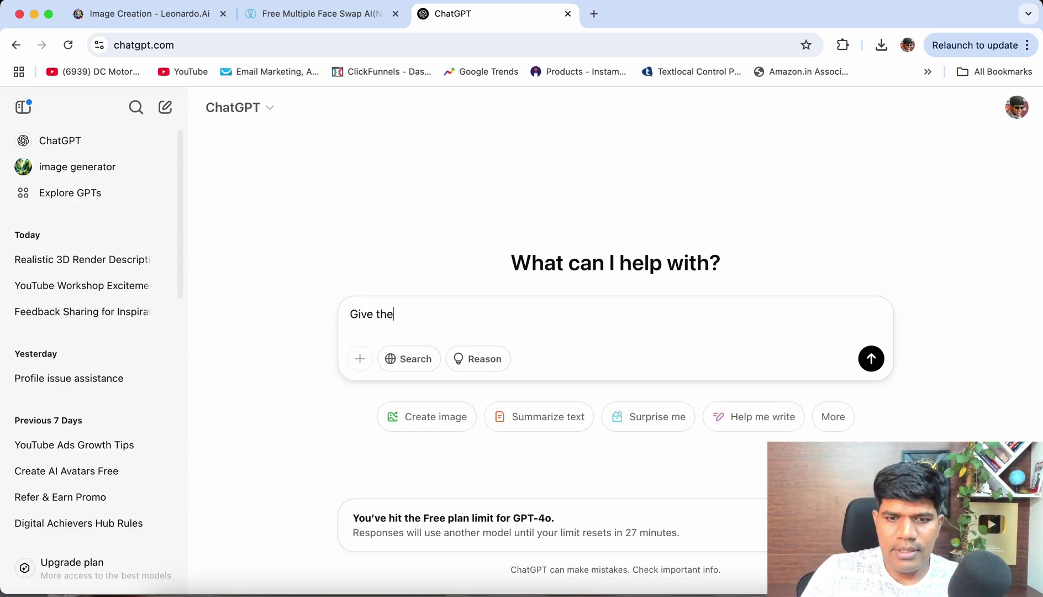
type(" text prompt")
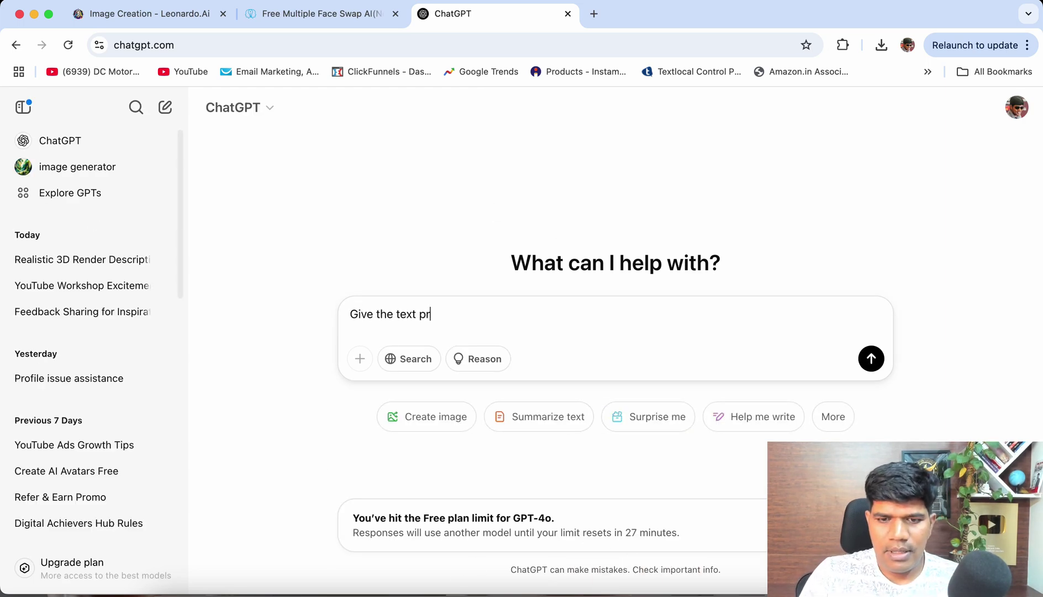
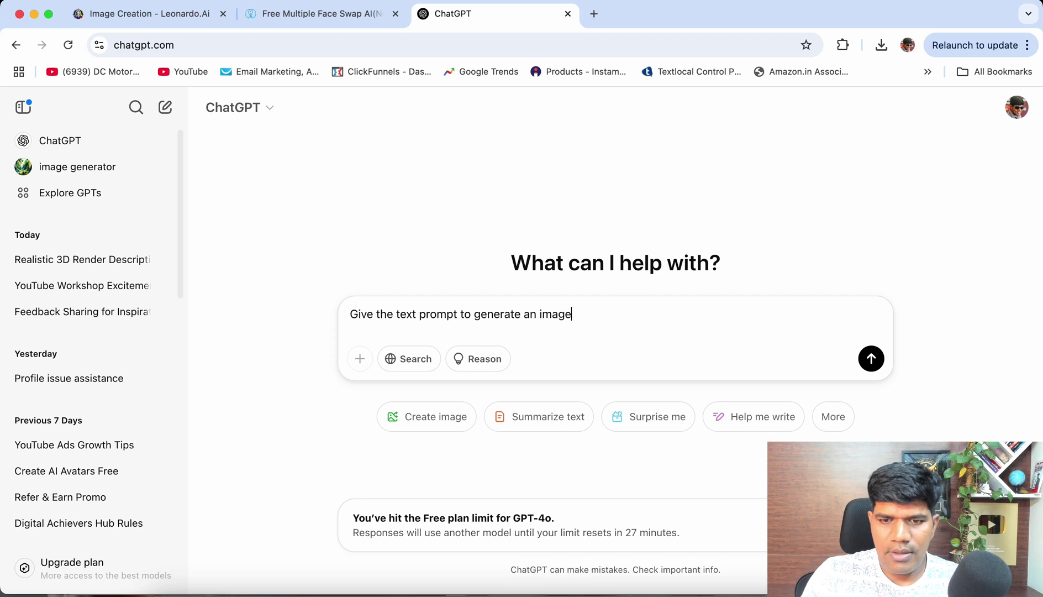
type("of a india")
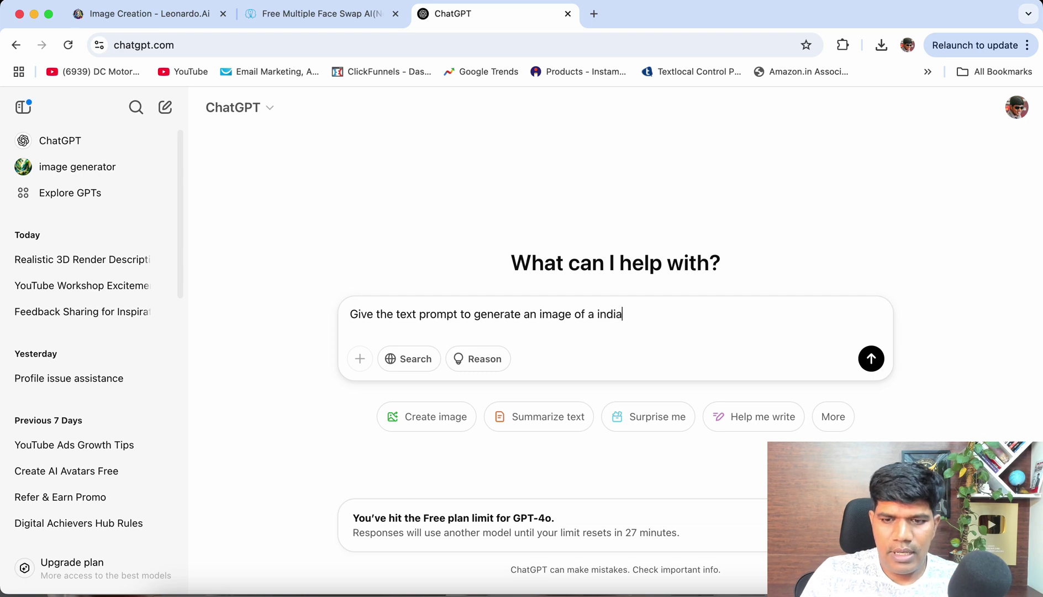
type("n content ")
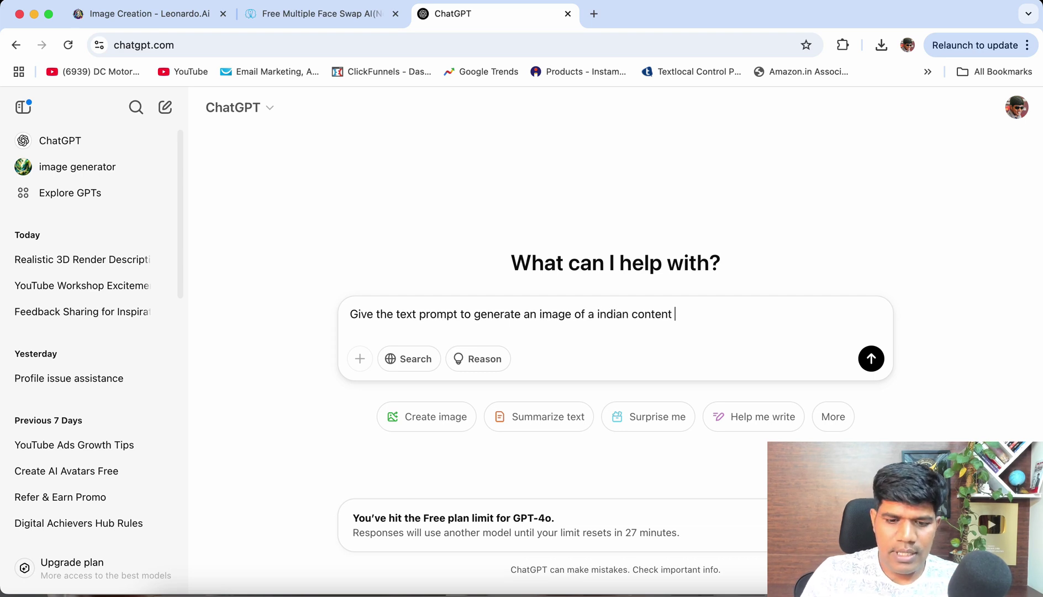
type("creator,")
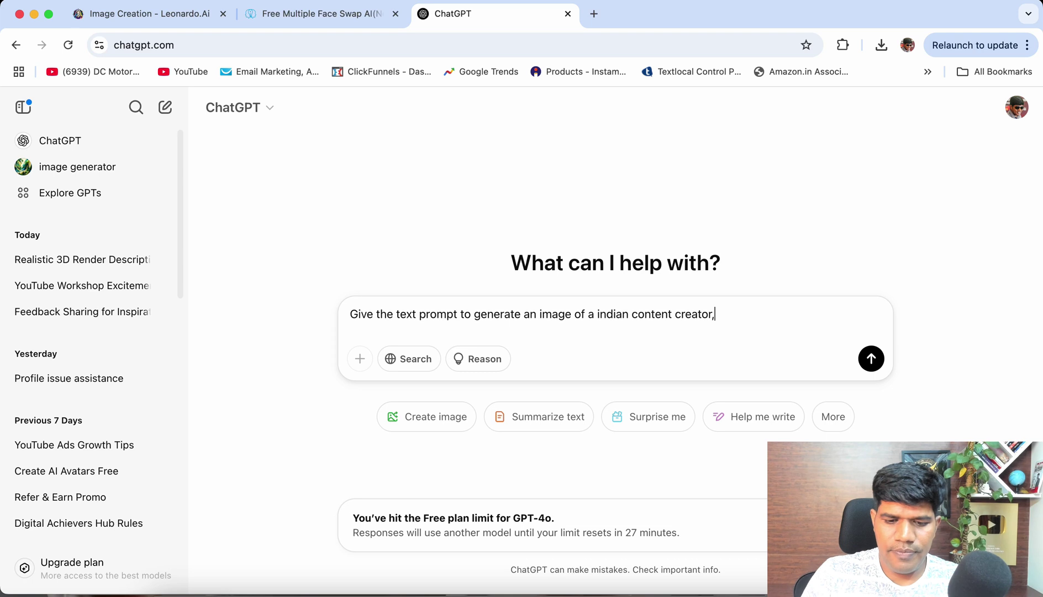
type(" age")
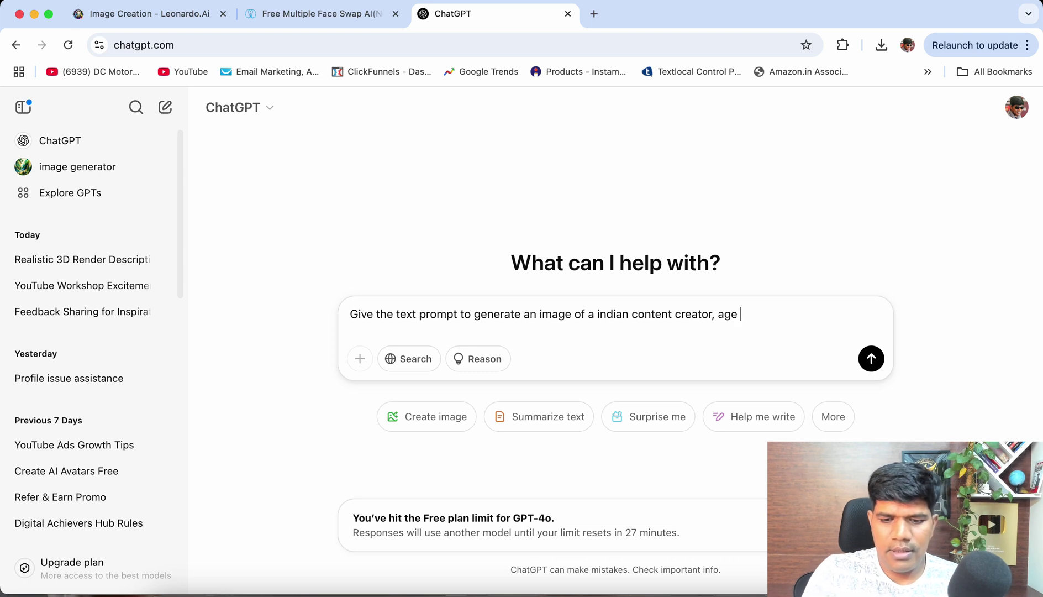
type(" 40")
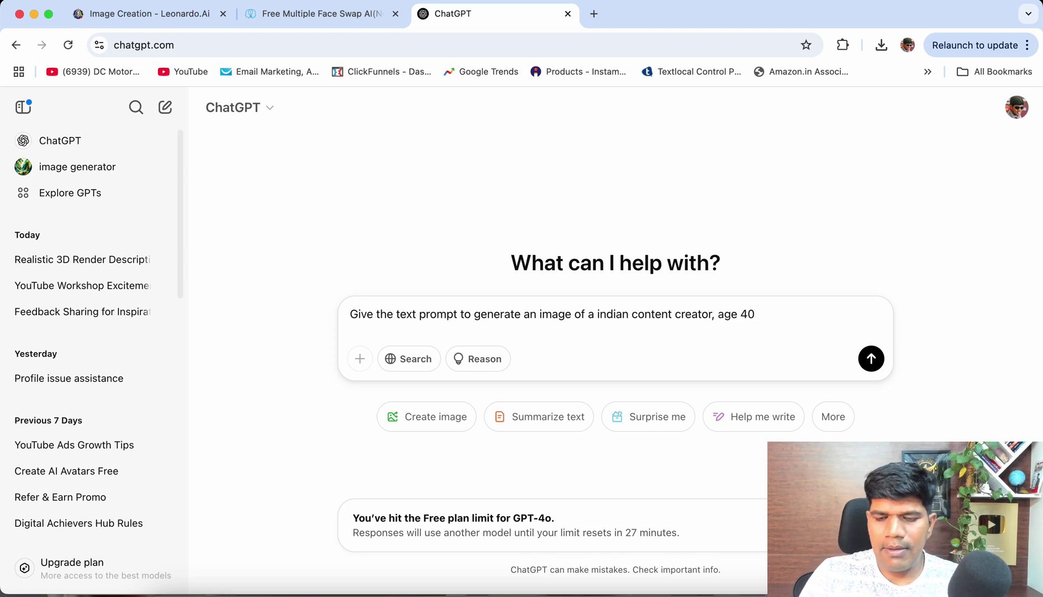
Continue the ChatGPT message with the clothing description "Wearing a bark blue t-shirt.".
type(". Wear")
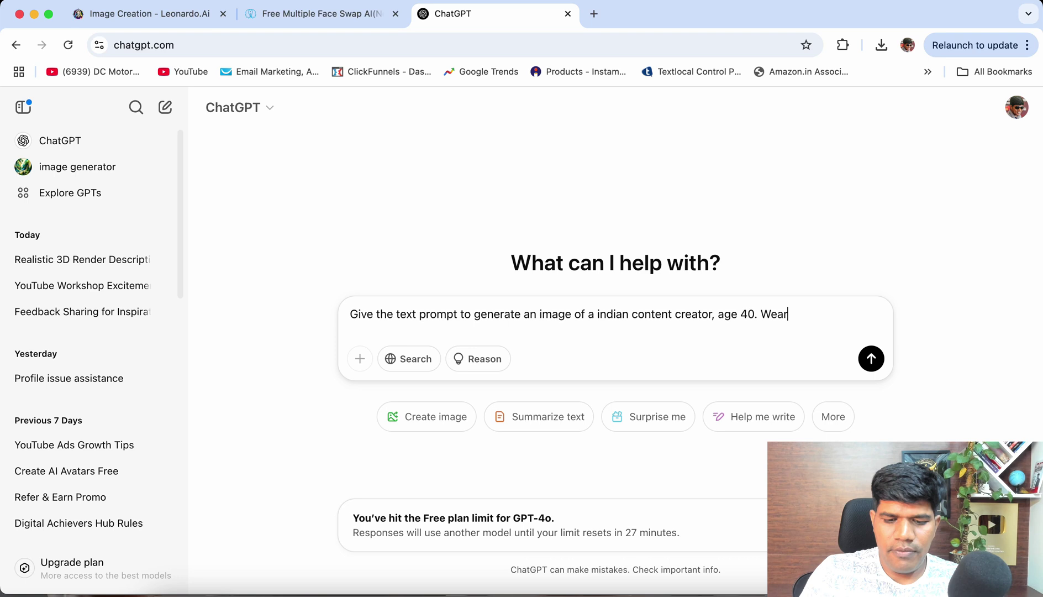
type("ing a ")
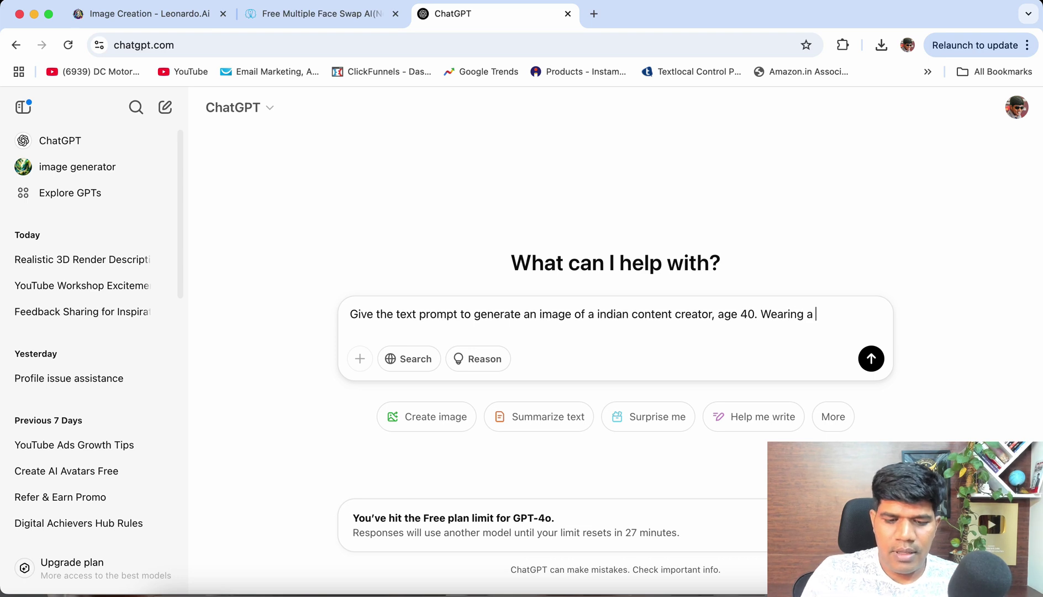
type("bark b")
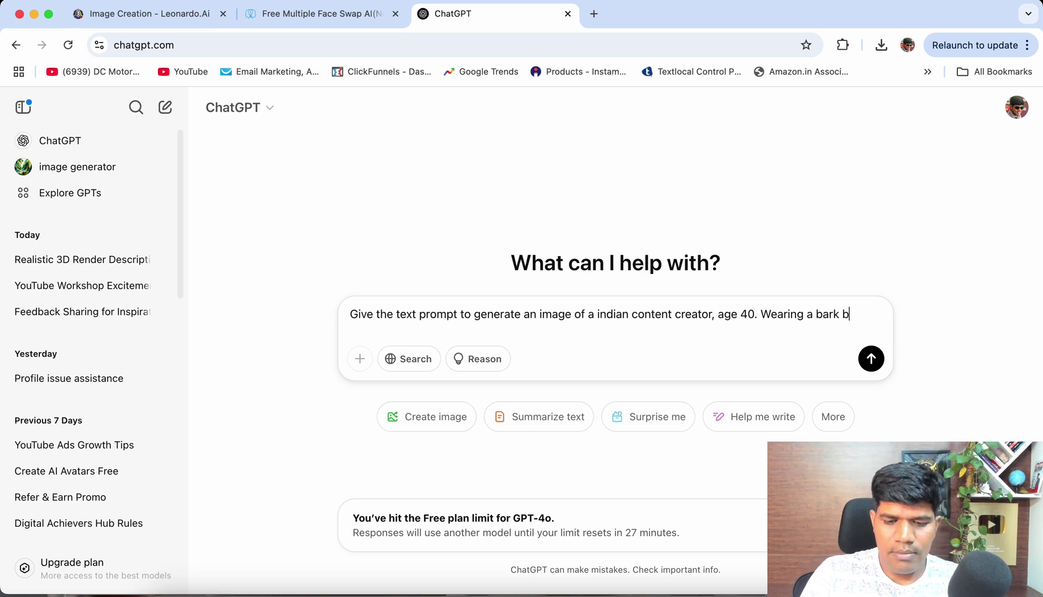
type("lue tsh")
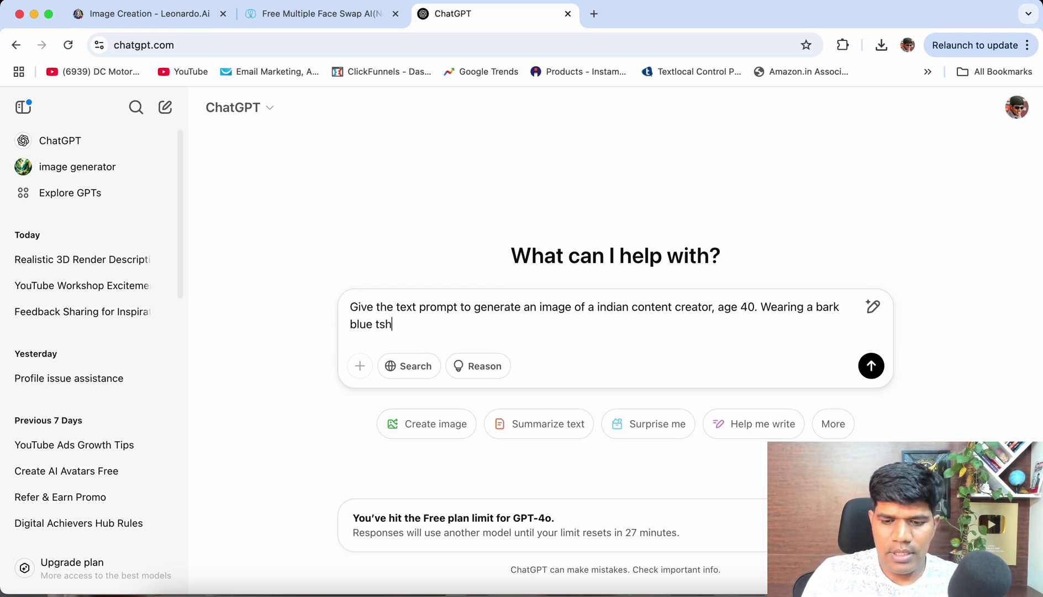
key("BackSpace")
key("BackSpace")
key("BackSpace")
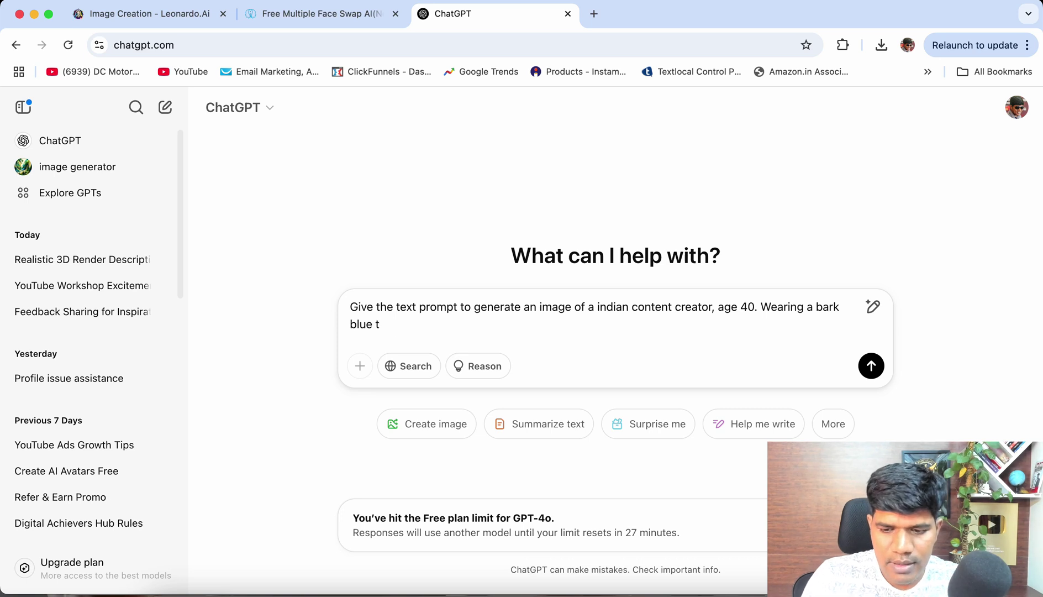
type("-sh")
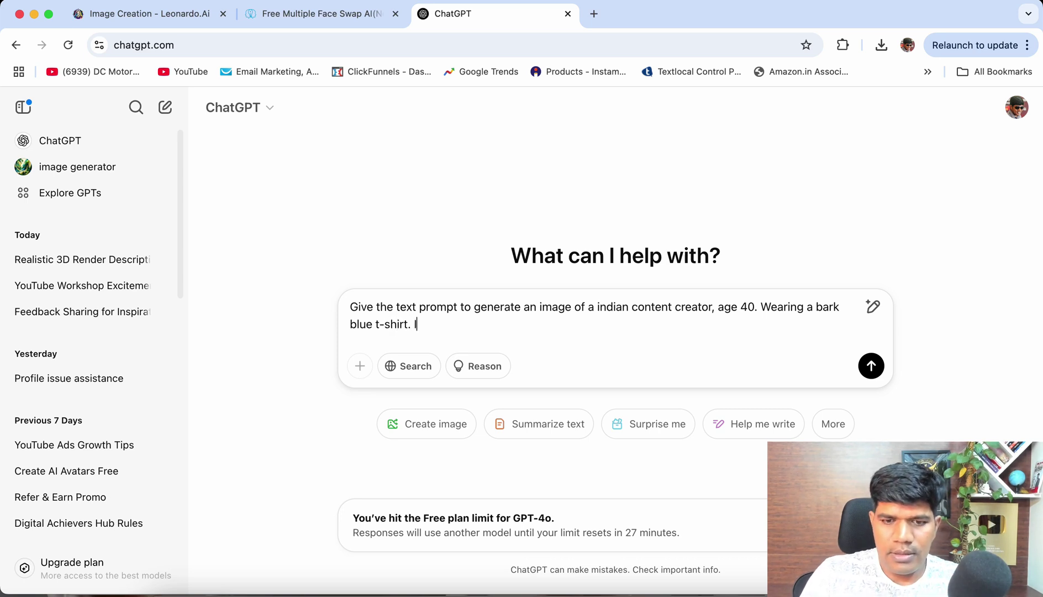
type("irt. I im")
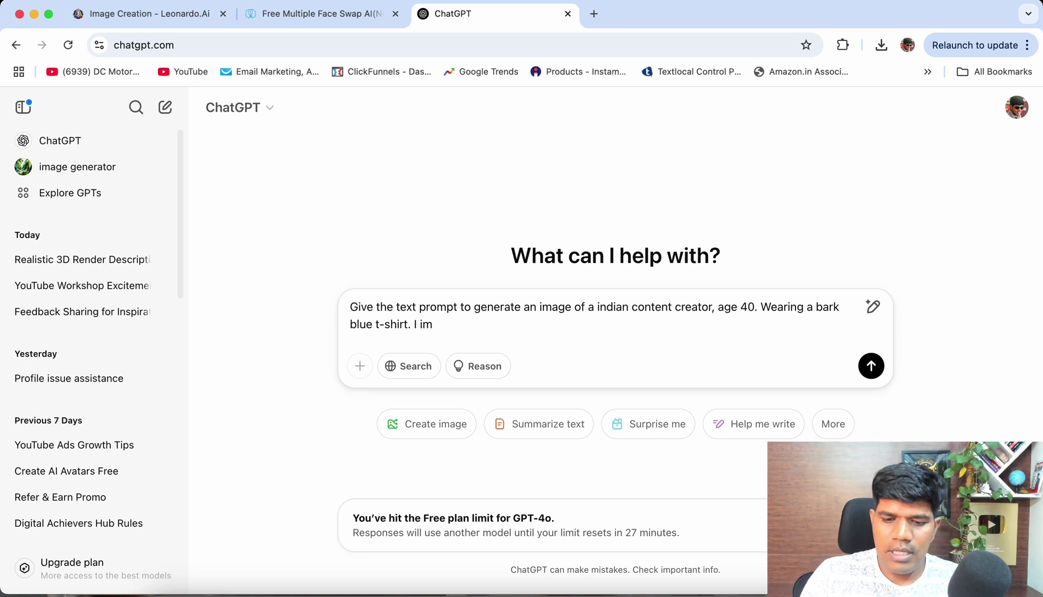
Finish the message with "I image should look more realistic" and send it to ChatGPT.
type("age should ")
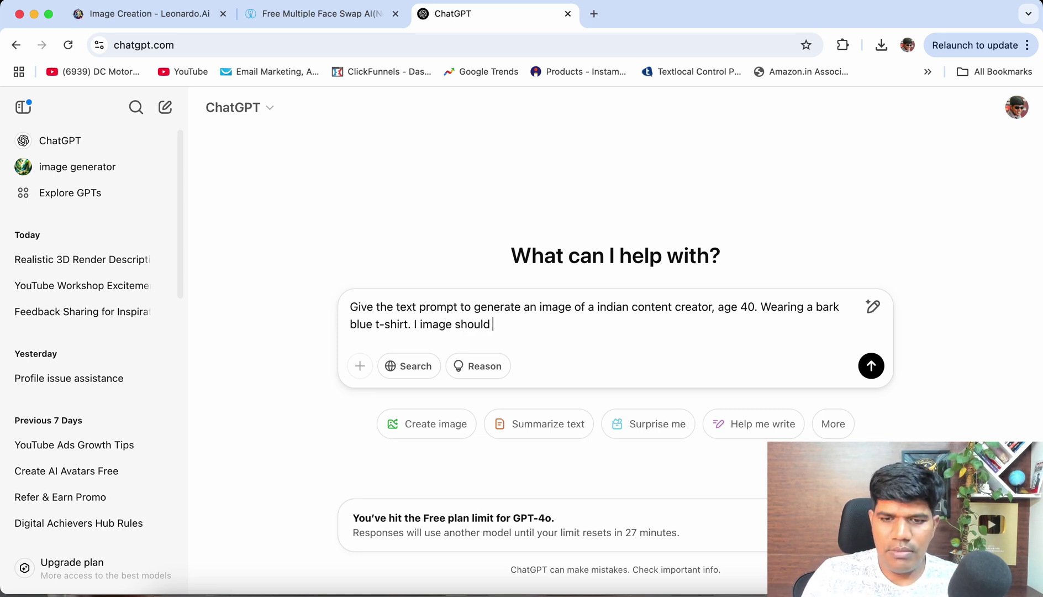
type("b")
key("BackSpace")
type("lok ")
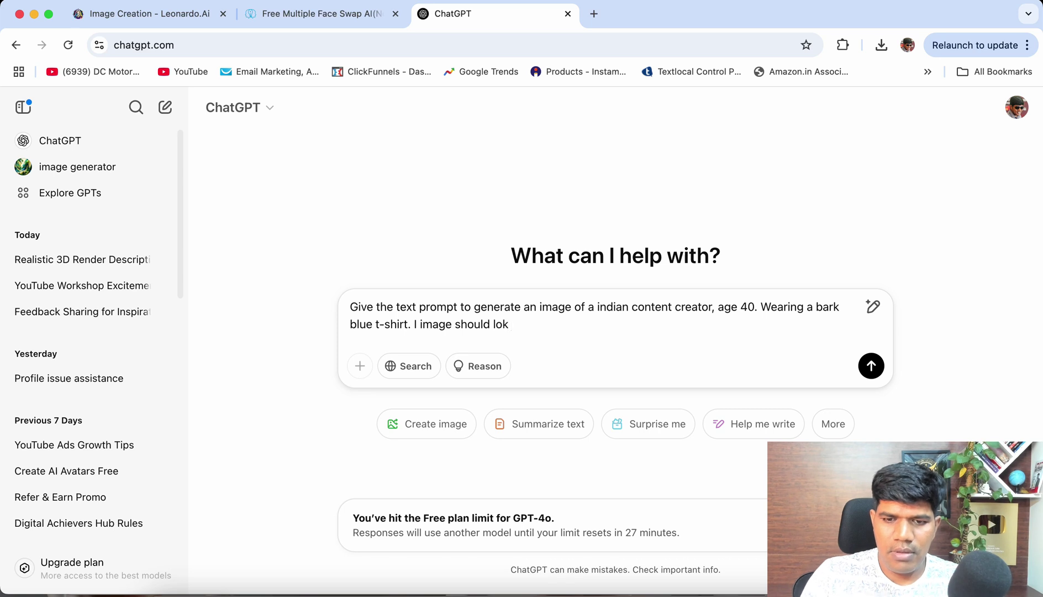
key("BackSpace")
key("BackSpace")
type("ok more ")
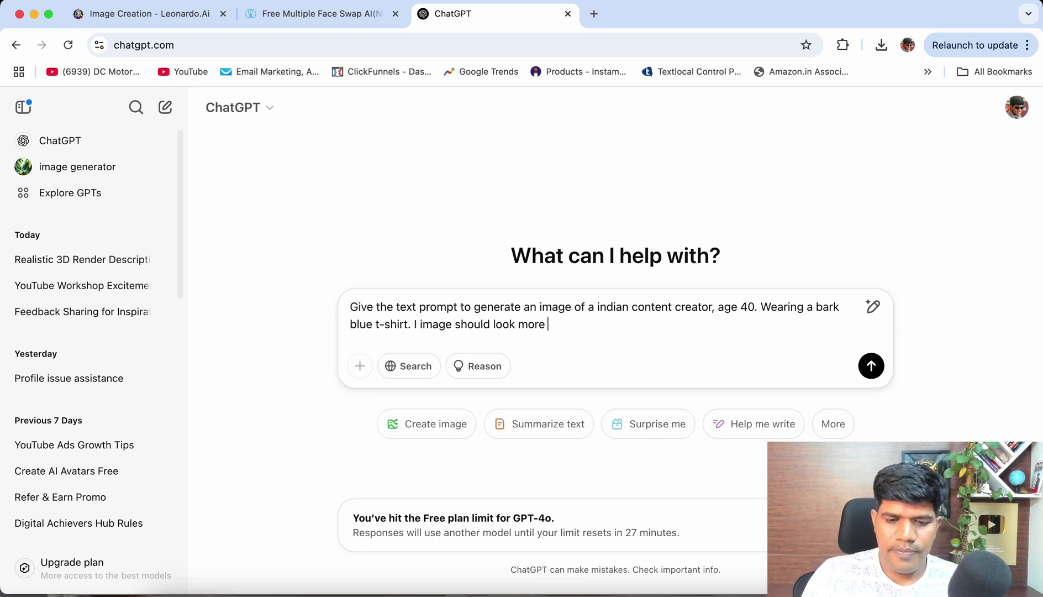
type("rea")
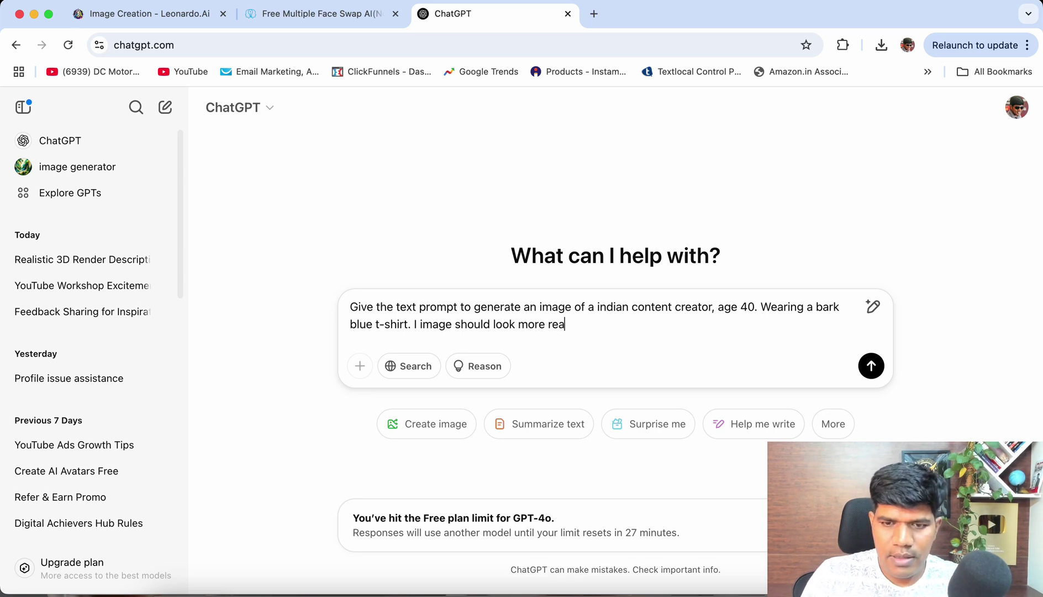
type("listic")
key("super+a")
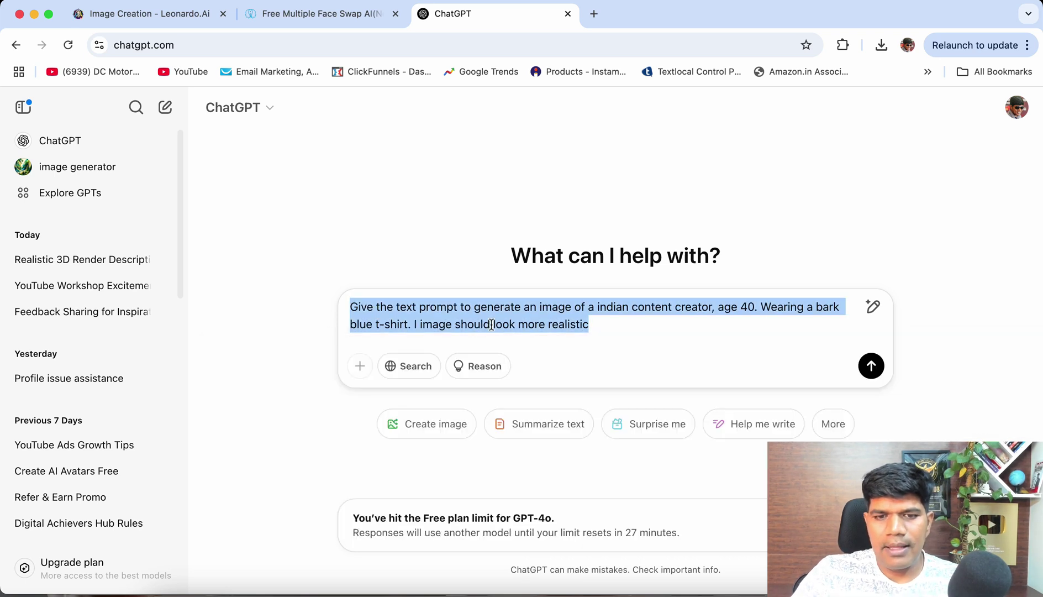
left_click(871, 365)
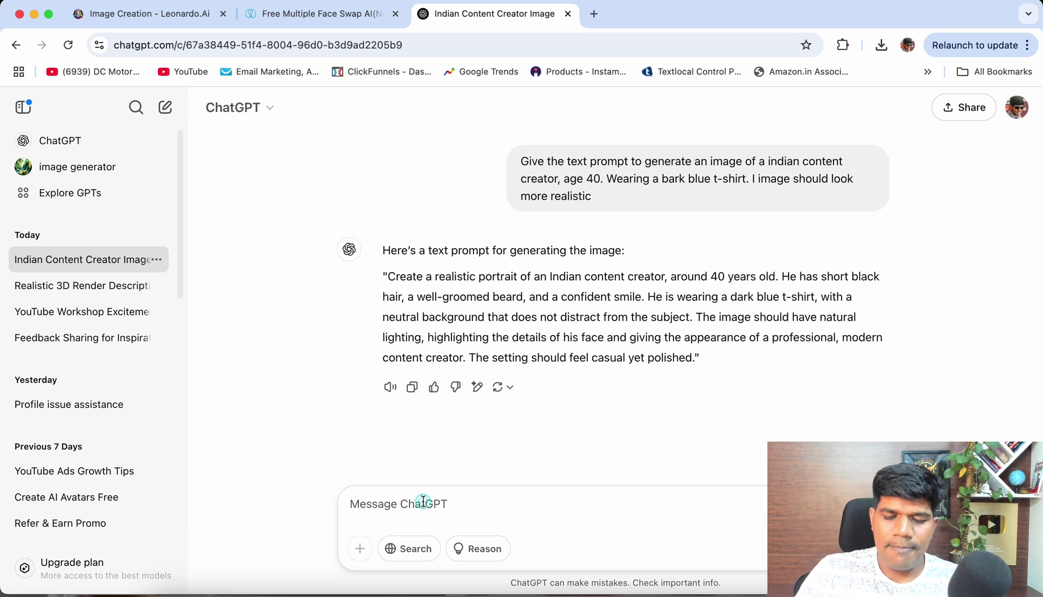
Write the follow-up request "Make it look as though he is sitting in a professional studio".
type("Mak")
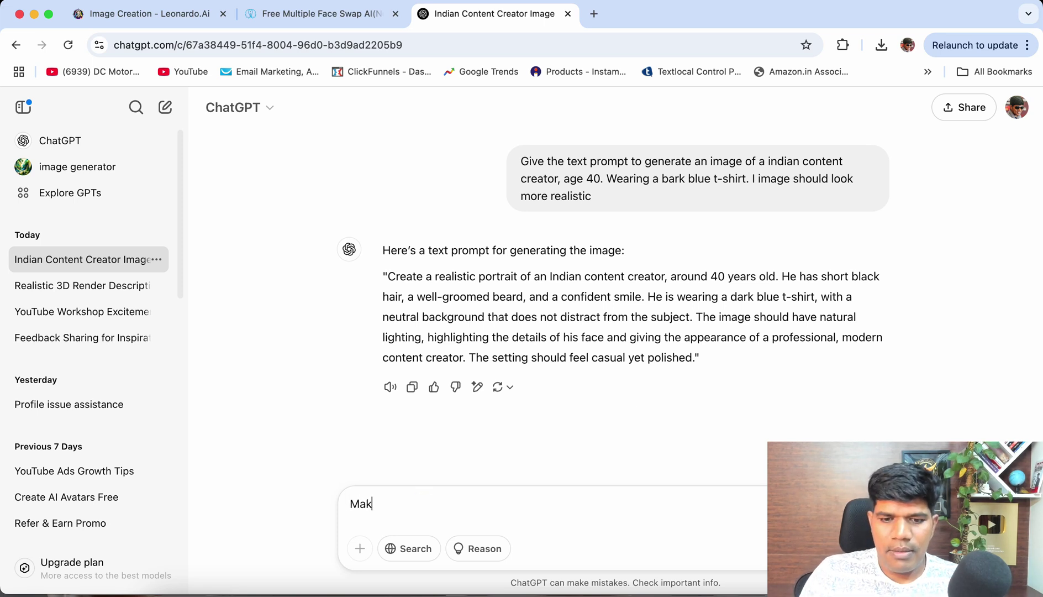
type("e it l")
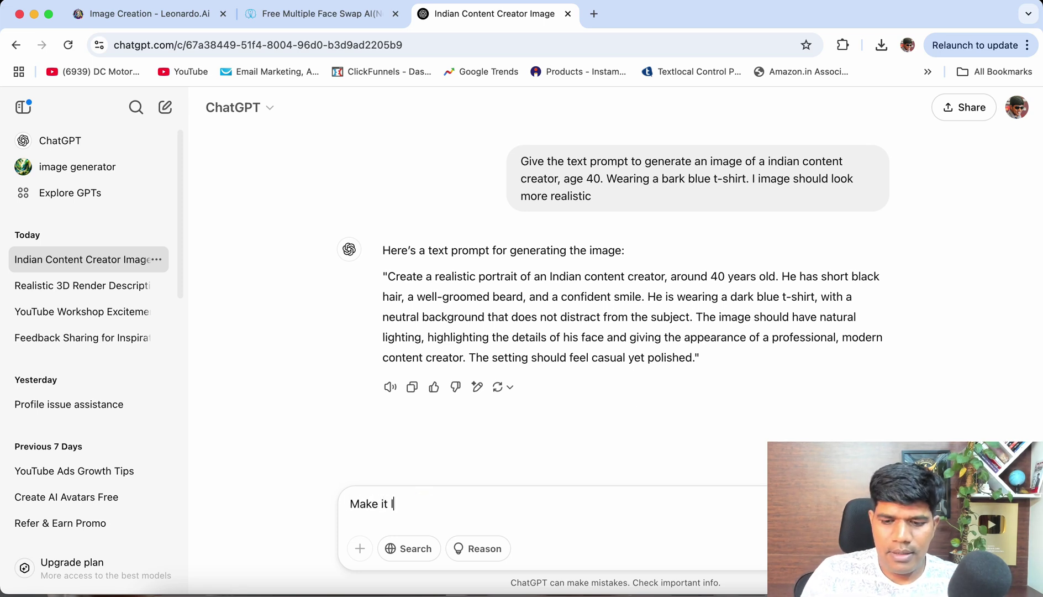
type("ook ")
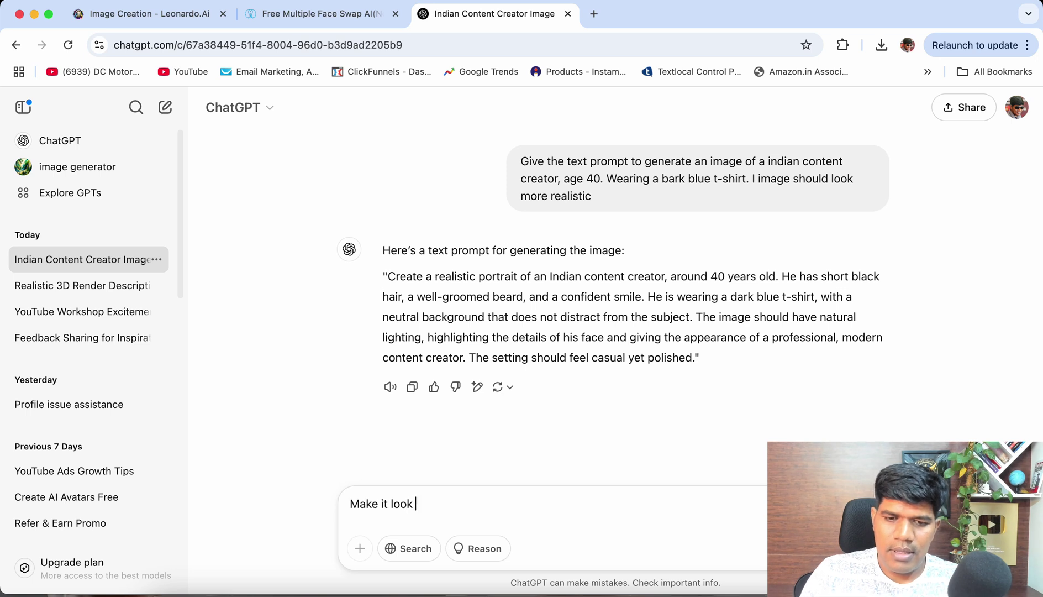
type("as though")
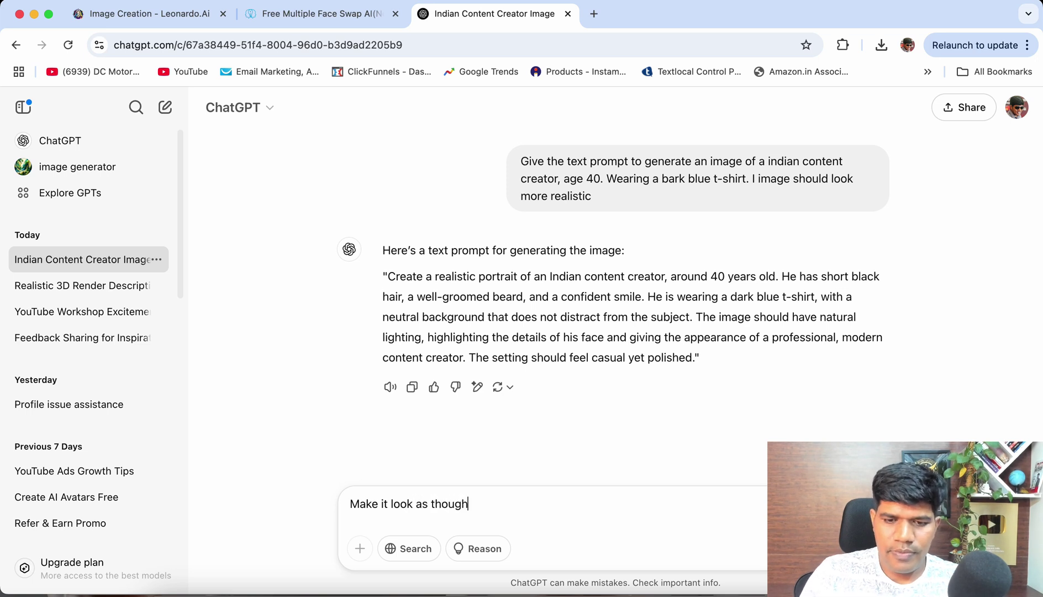
type(" he is si")
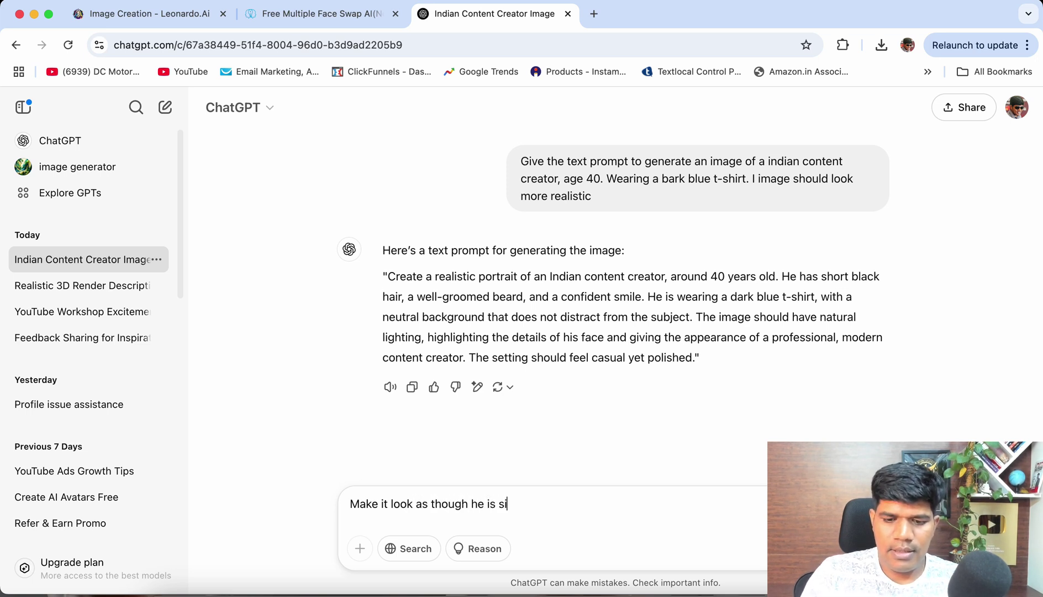
type("tting in a ")
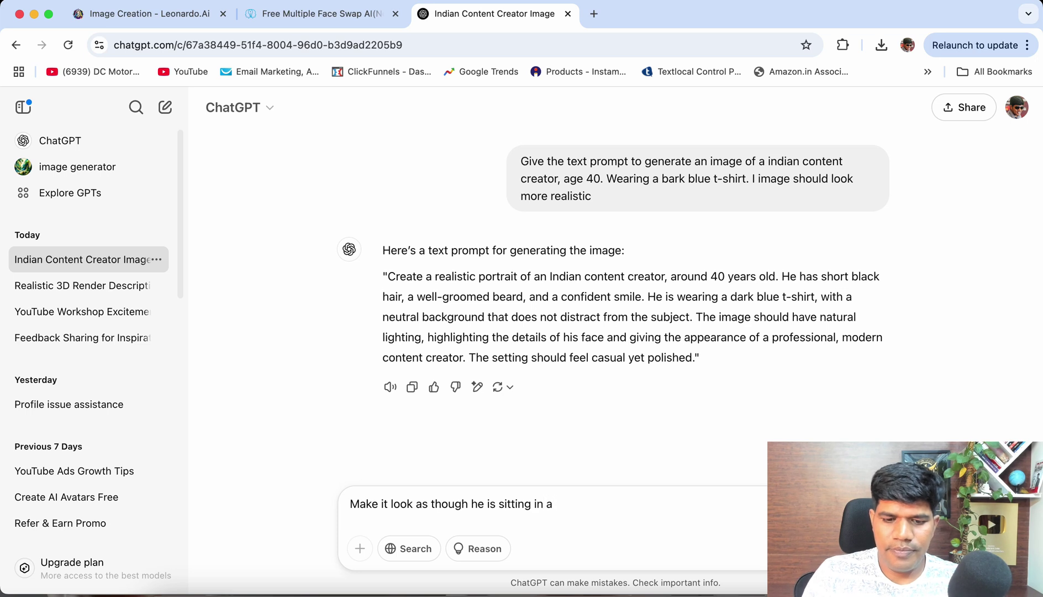
type("professi")
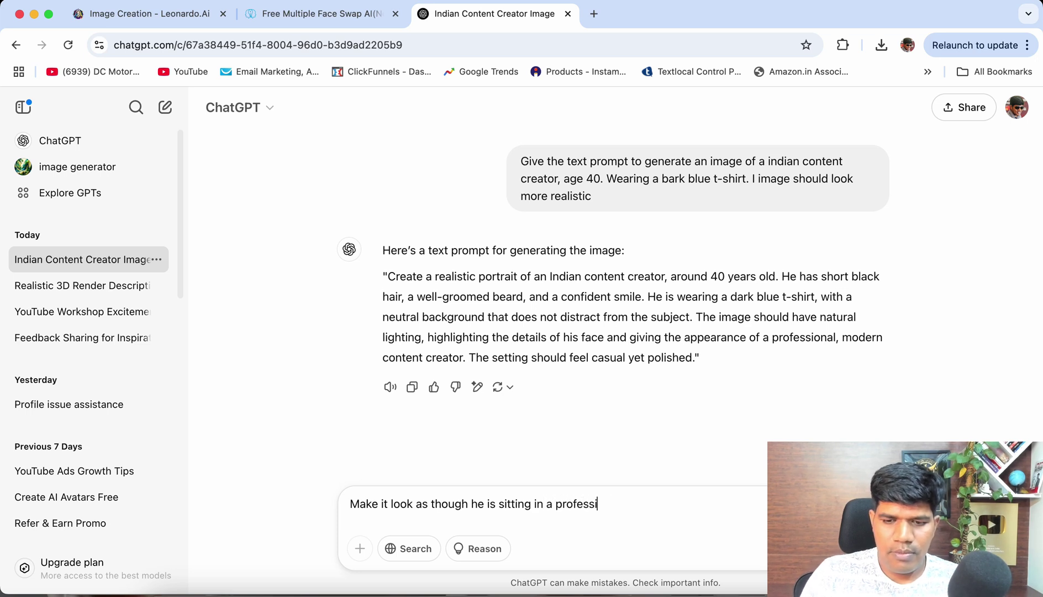
type("onal studio")
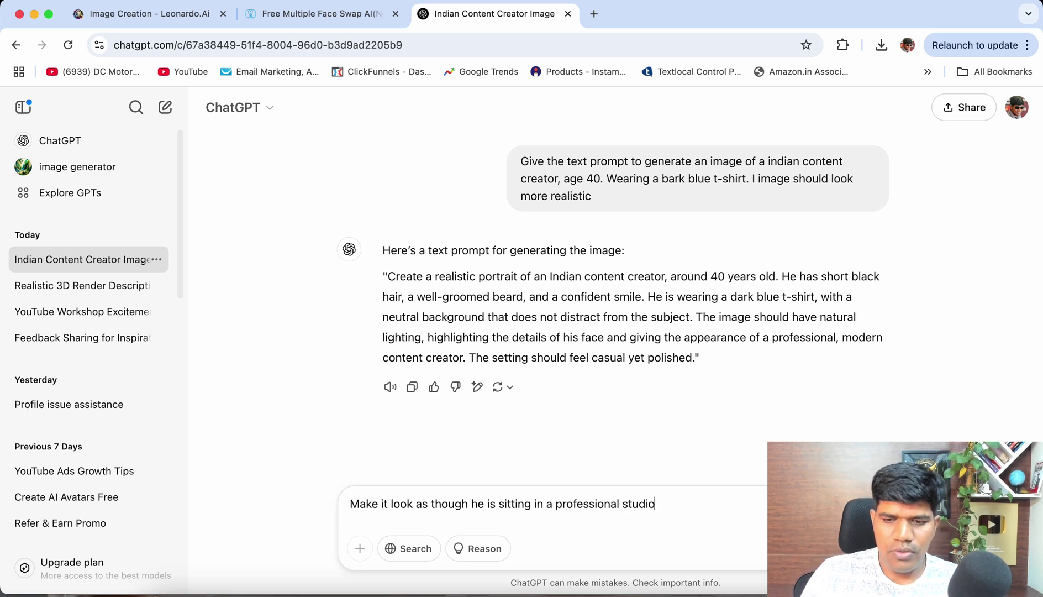
Complete the follow-up with ", with backround blue and red light" and send it.
type(", with back")
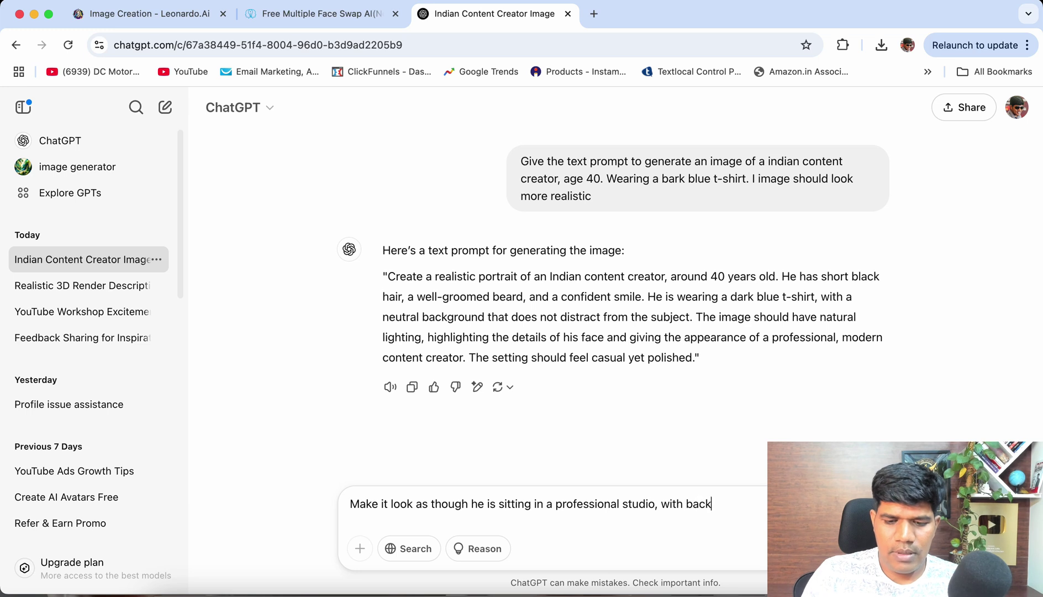
type("round ")
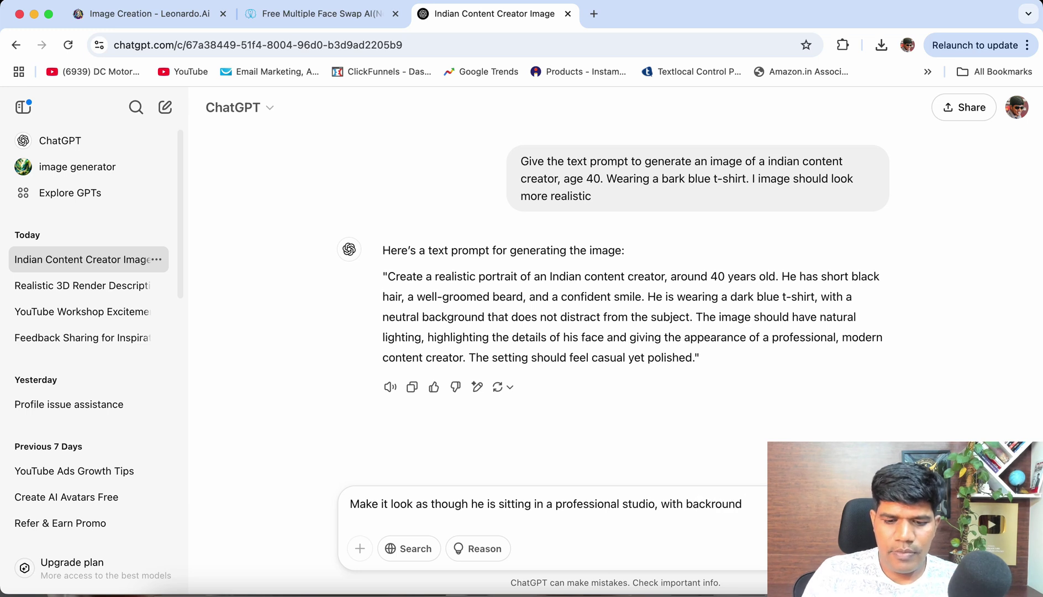
type("blue")
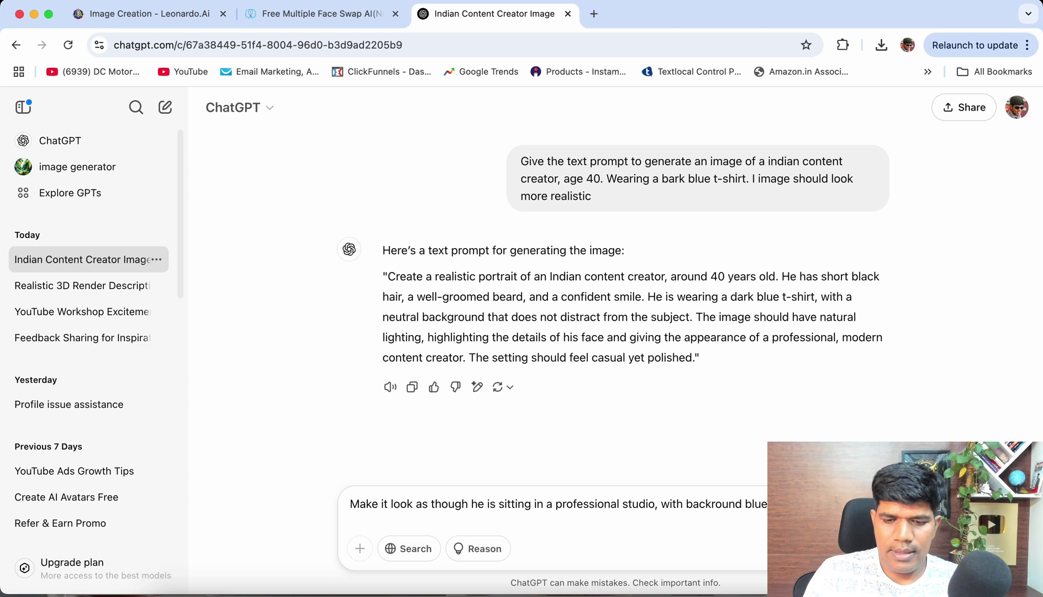
key("Return")
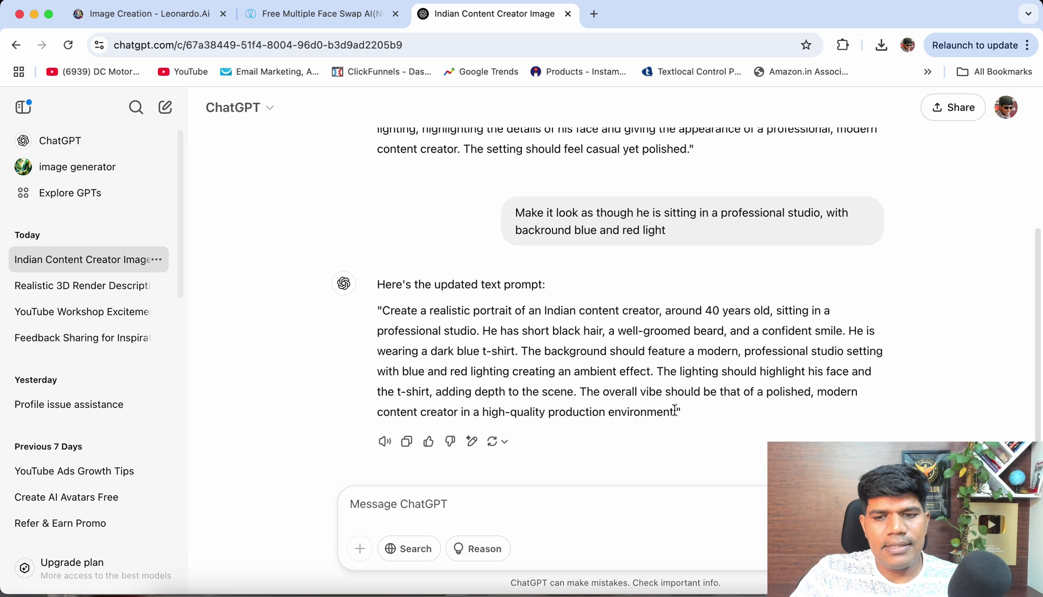
Replace the boardroom prompt in Leonardo.Ai with ChatGPT's updated studio portrait prompt and generate four 1:1 images.
left_click_drag(675, 412, 379, 309)
key("super+c")
left_click(142, 23)
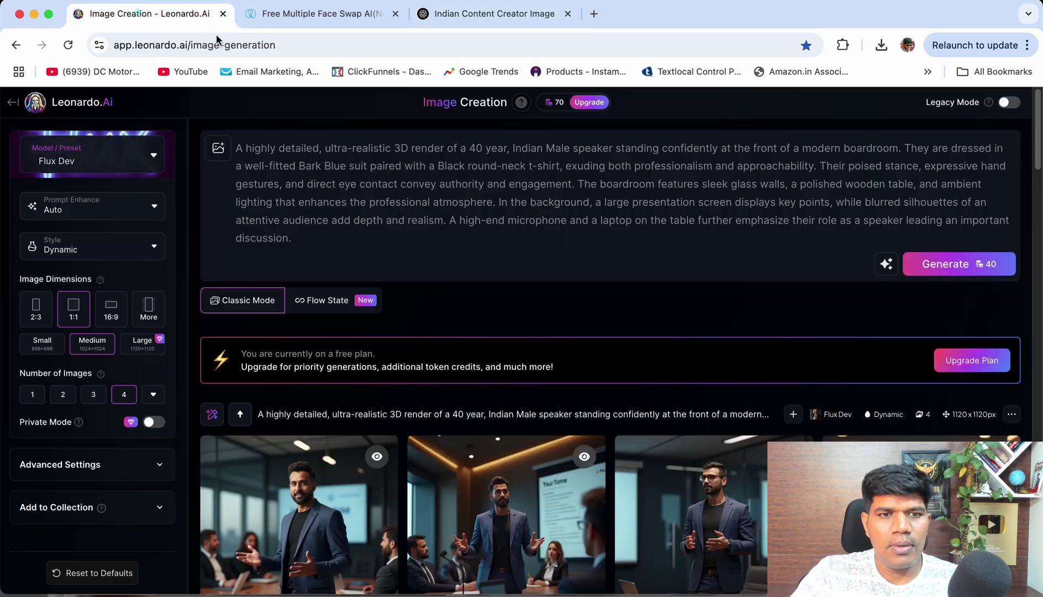
left_click(415, 225)
key("ctrl+a")
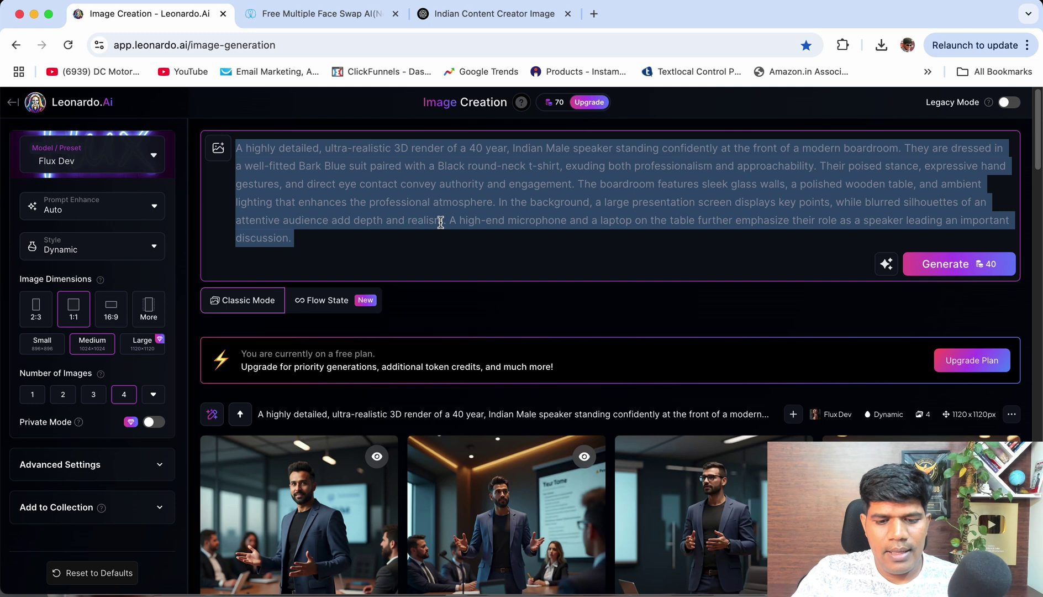
key("super+v")
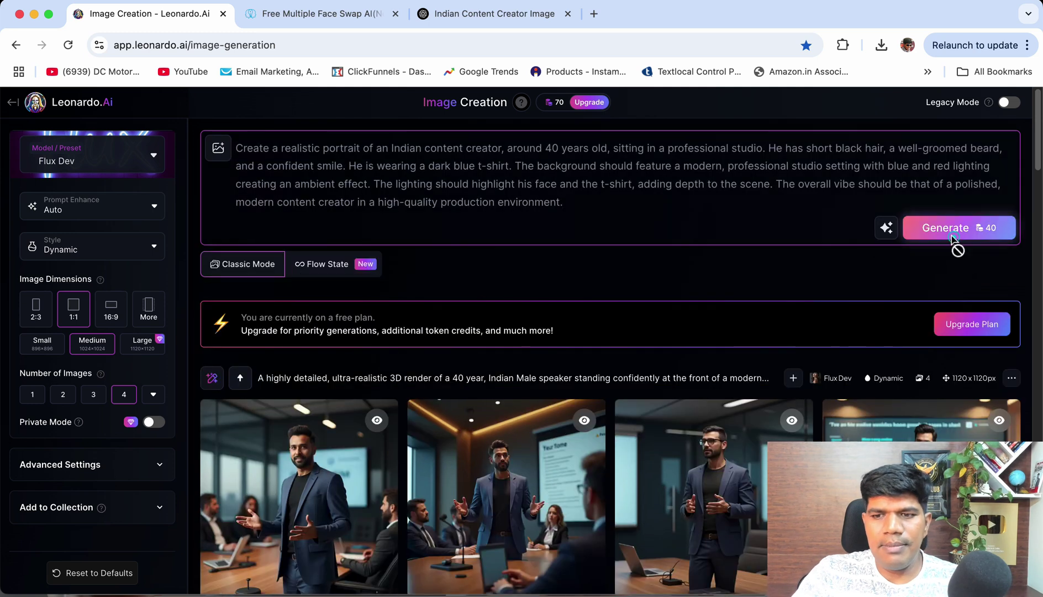
left_click(953, 237)
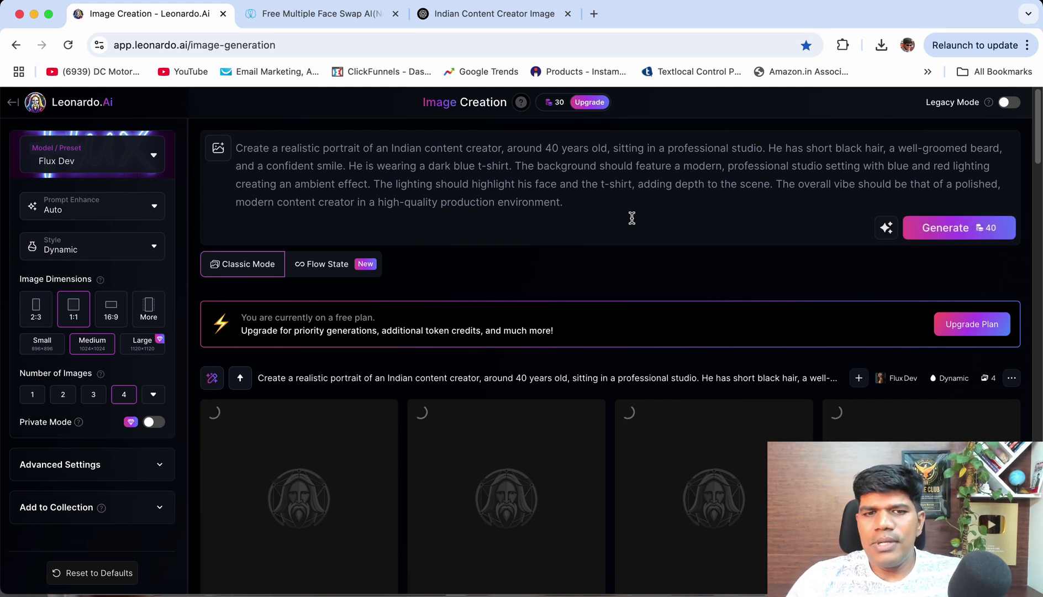
Review the updated prompt in ChatGPT and examine the four generated studio portraits in Leonardo.Ai.
left_click(515, 14)
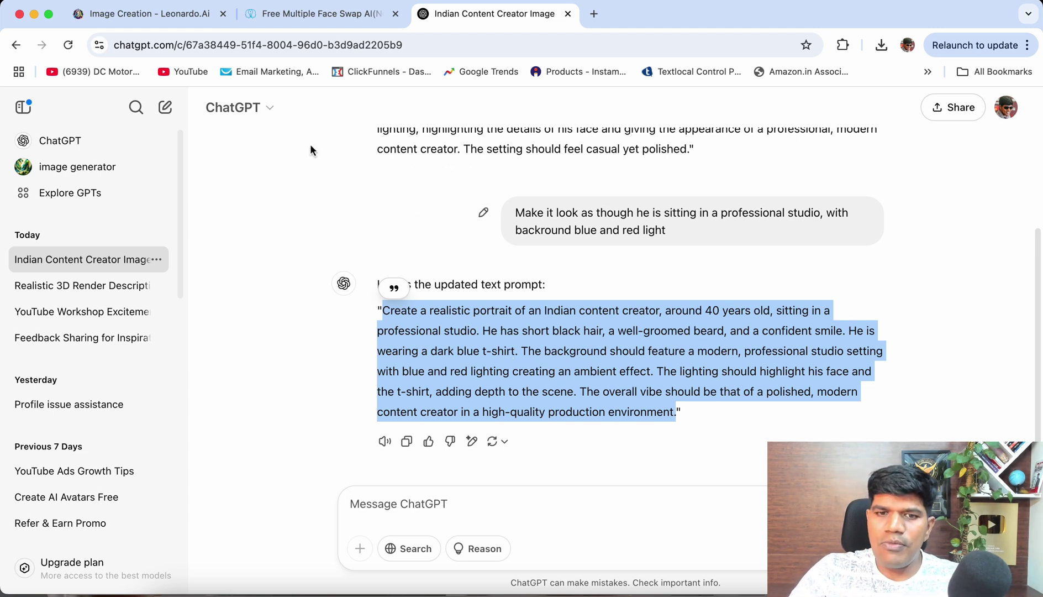
left_click(153, 18)
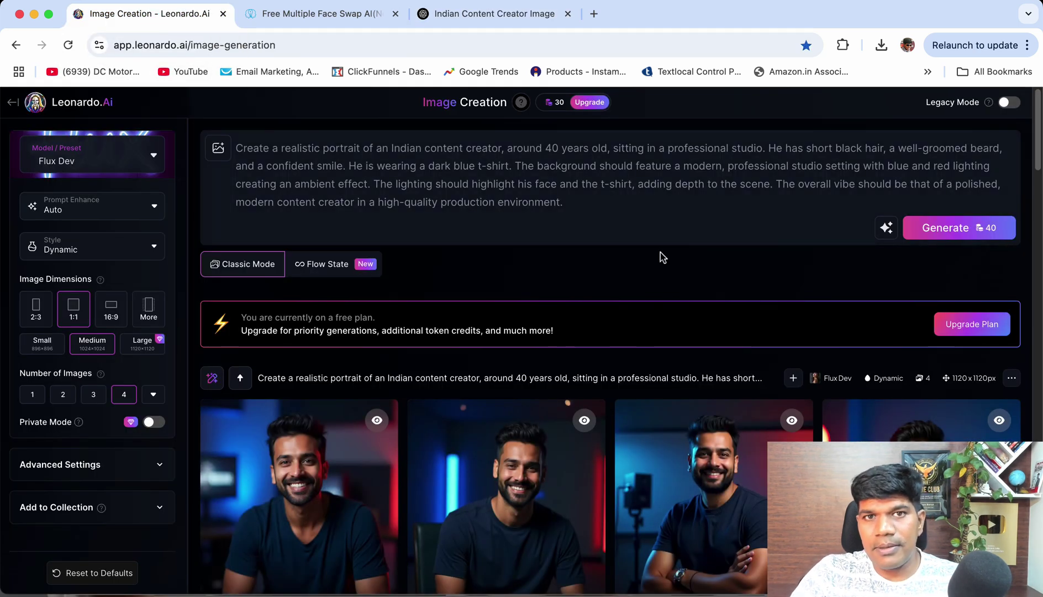
scroll(662, 257, "down", 3)
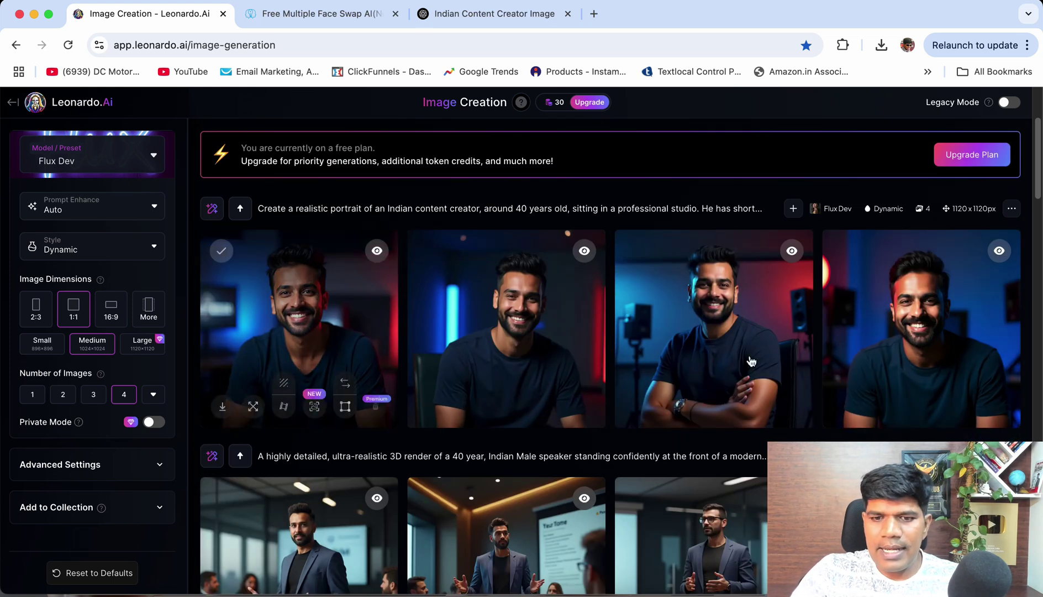
scroll(544, 351, "up", 3)
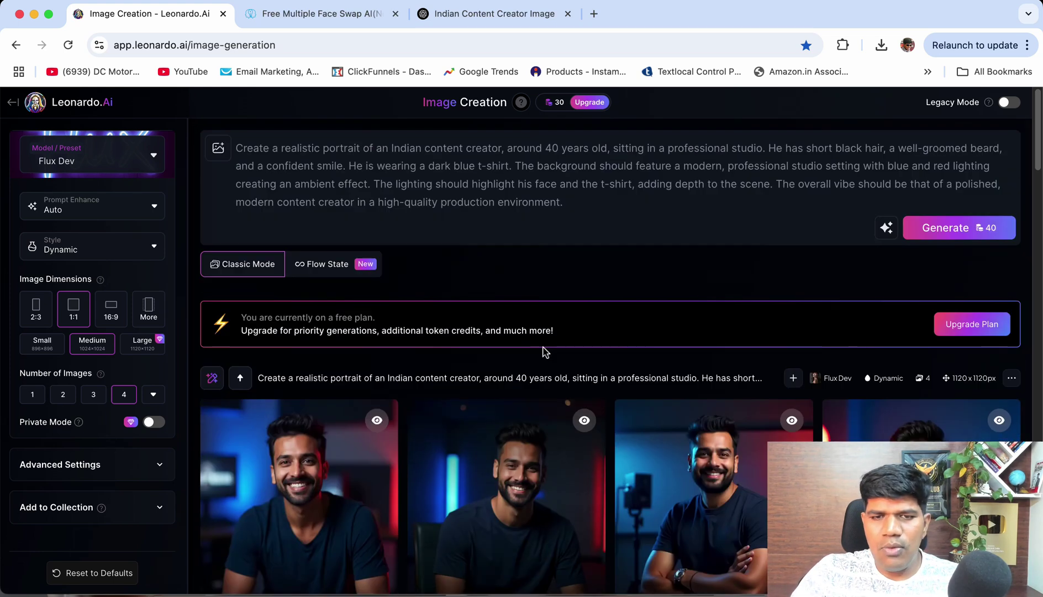
Switch to ChatGPT and send the follow-up request "a mic and camera also to be seen".
left_click(466, 14)
left_click(421, 508)
type("a")
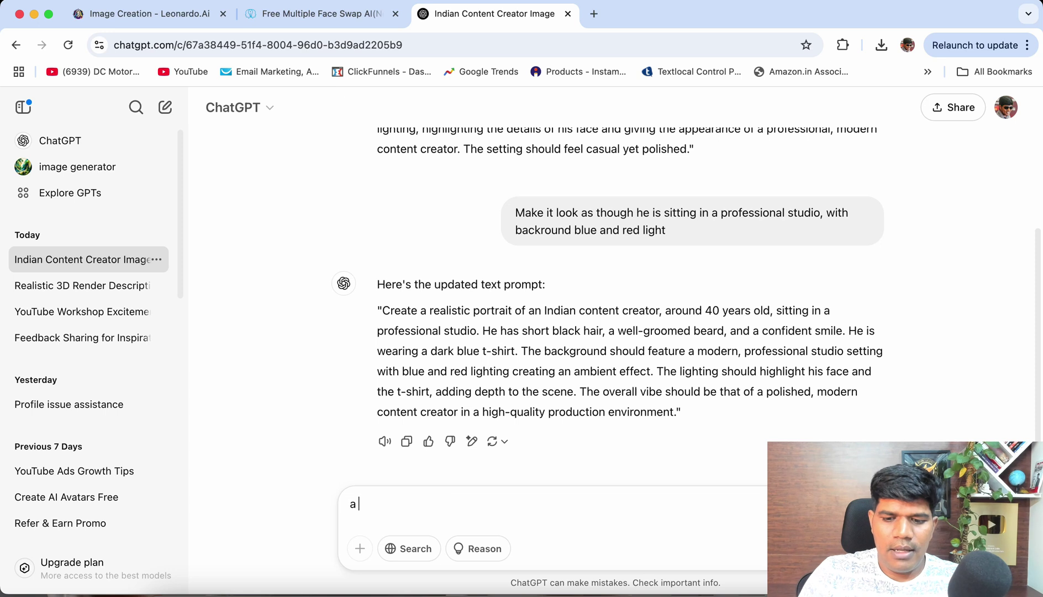
type(" mic a")
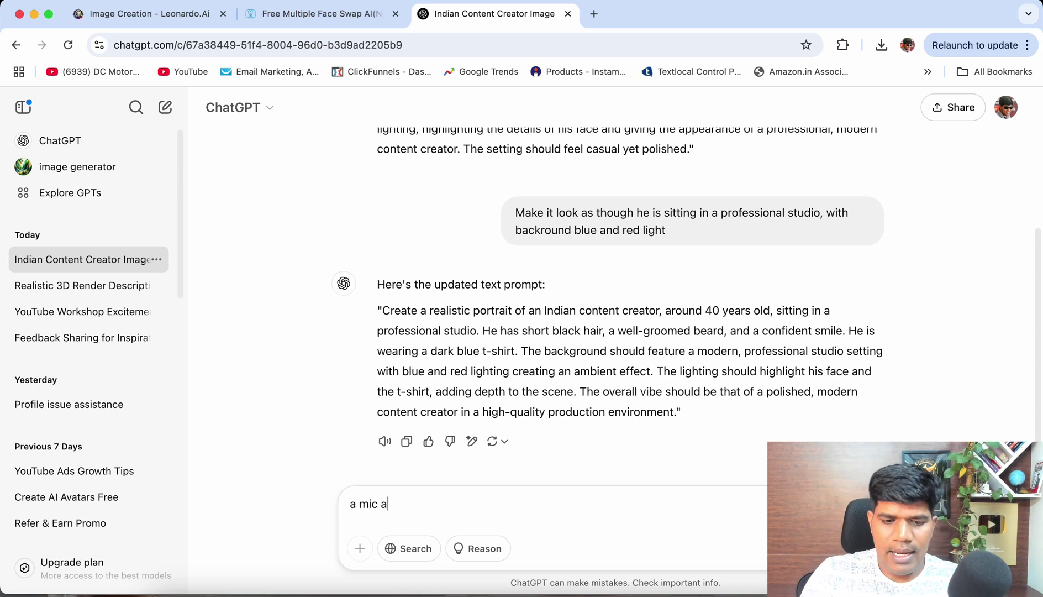
type("nd cam")
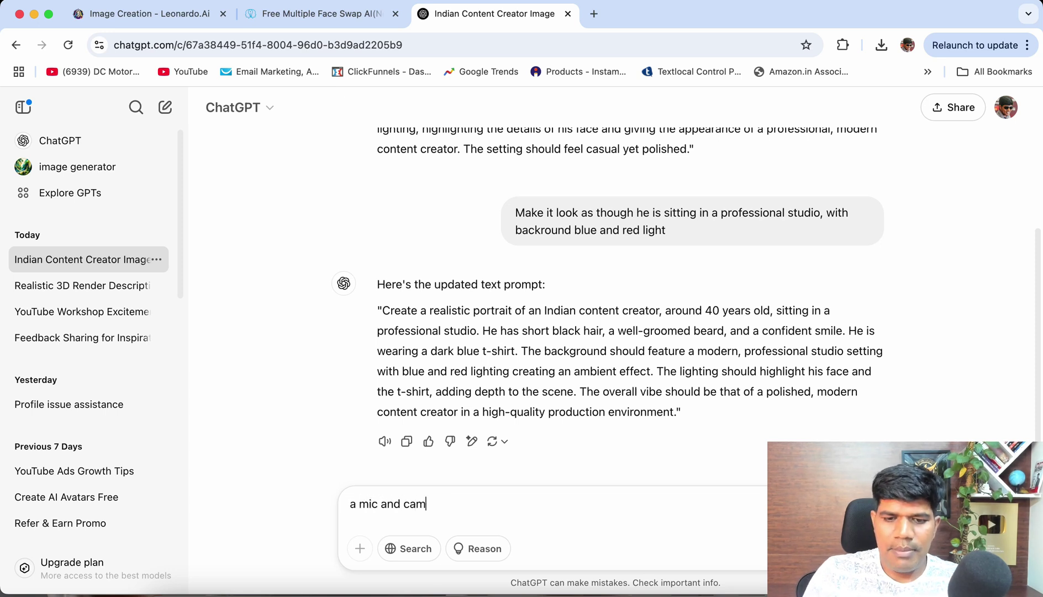
type("era ")
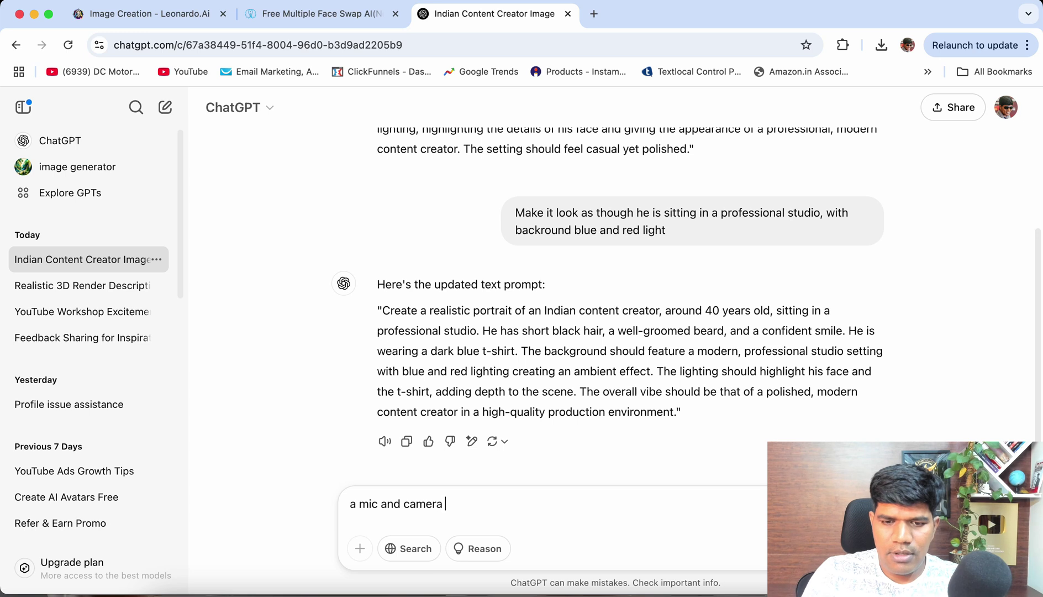
type("also to be ")
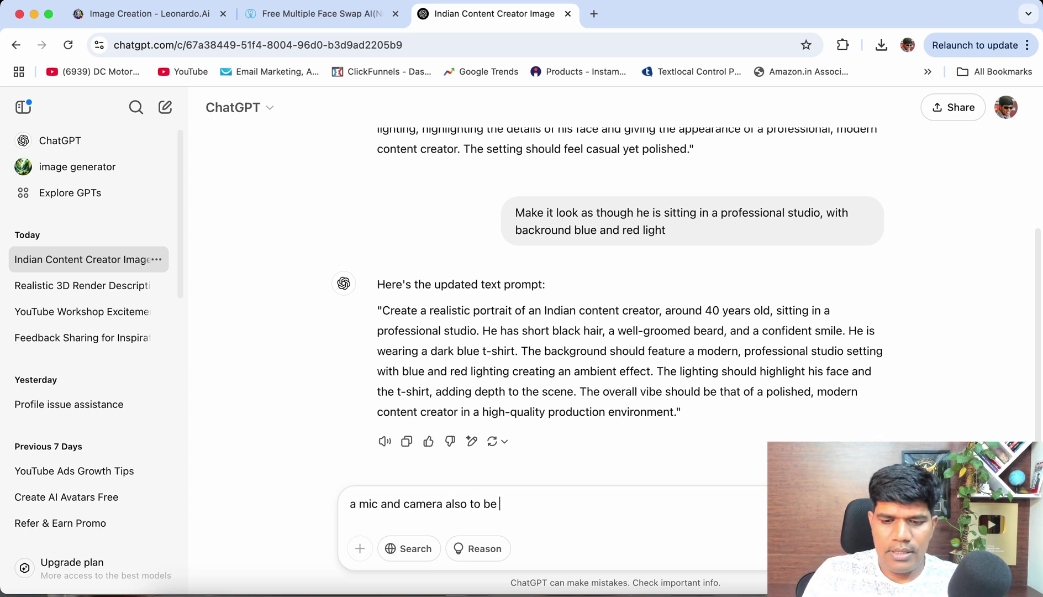
type("seen")
key("Return")
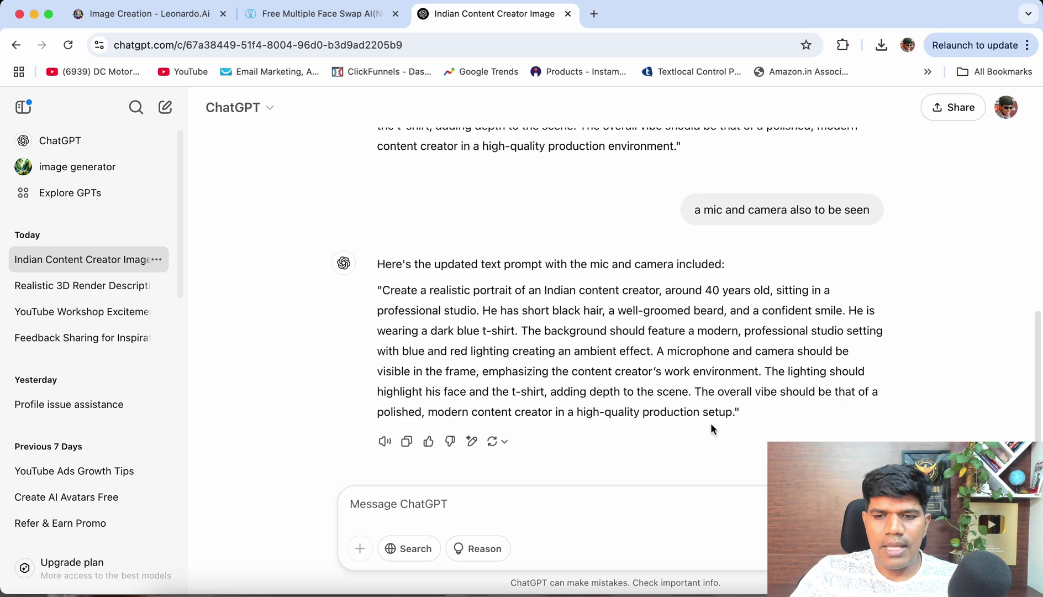
Copy ChatGPT's updated portrait prompt with the mic and camera and replace the existing prompt in Leonardo.Ai with it.
left_click_drag(735, 412, 381, 283)
key("super+c")
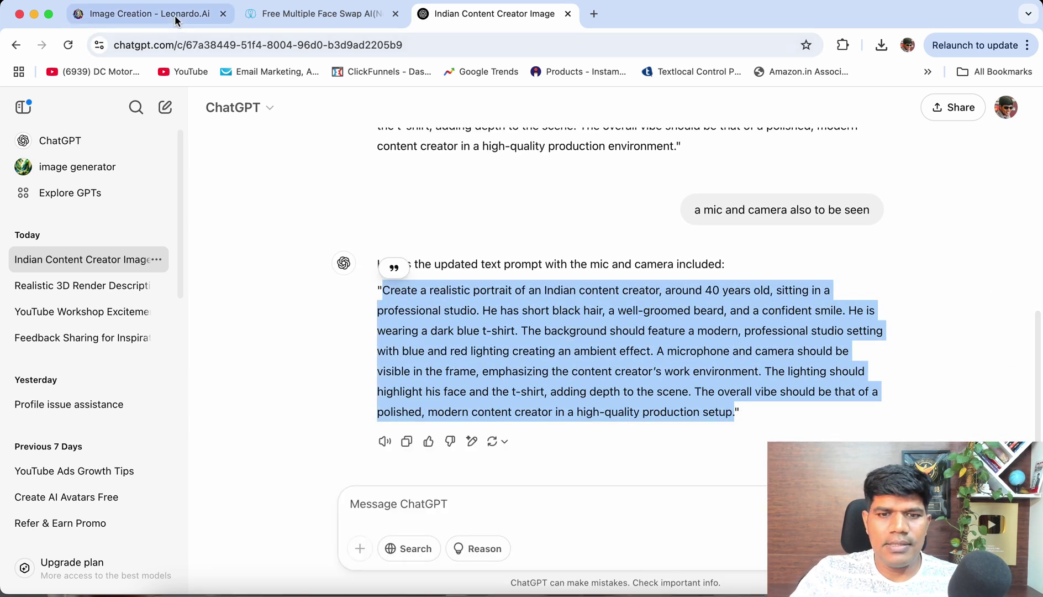
left_click(175, 15)
left_click(601, 215)
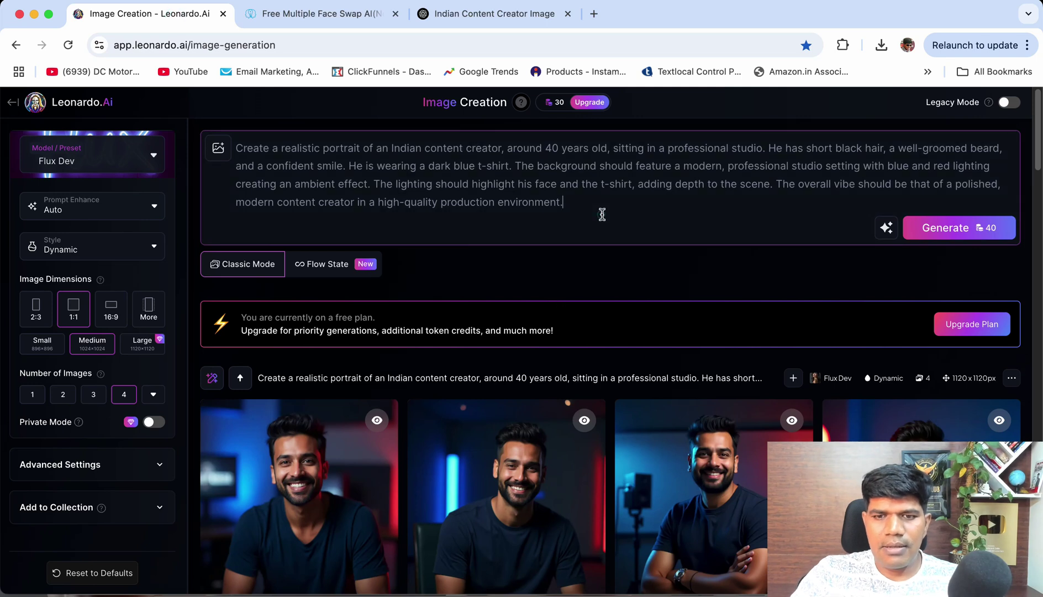
key("super+a")
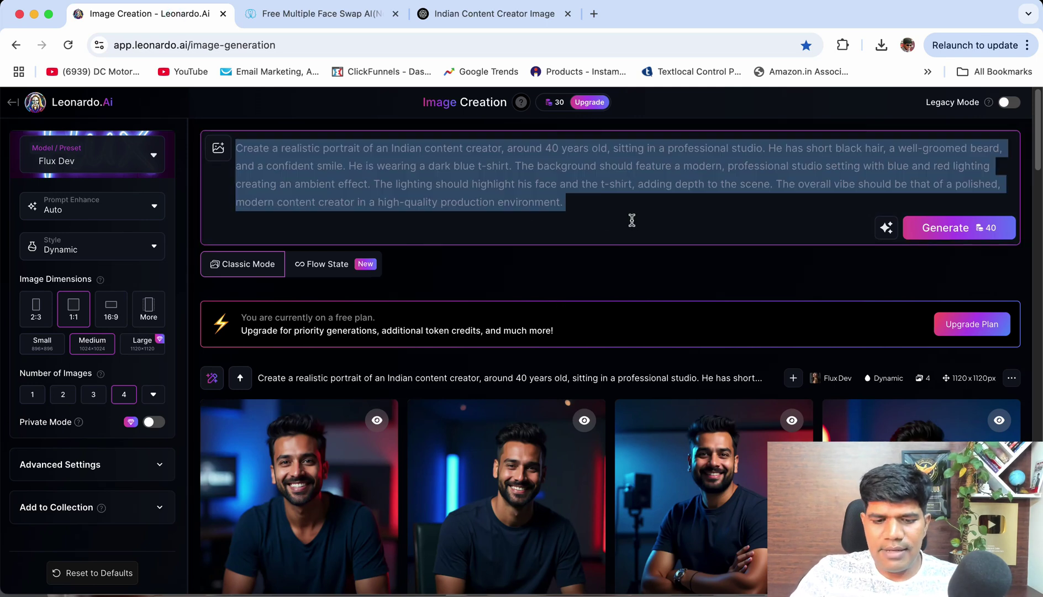
key("super+v")
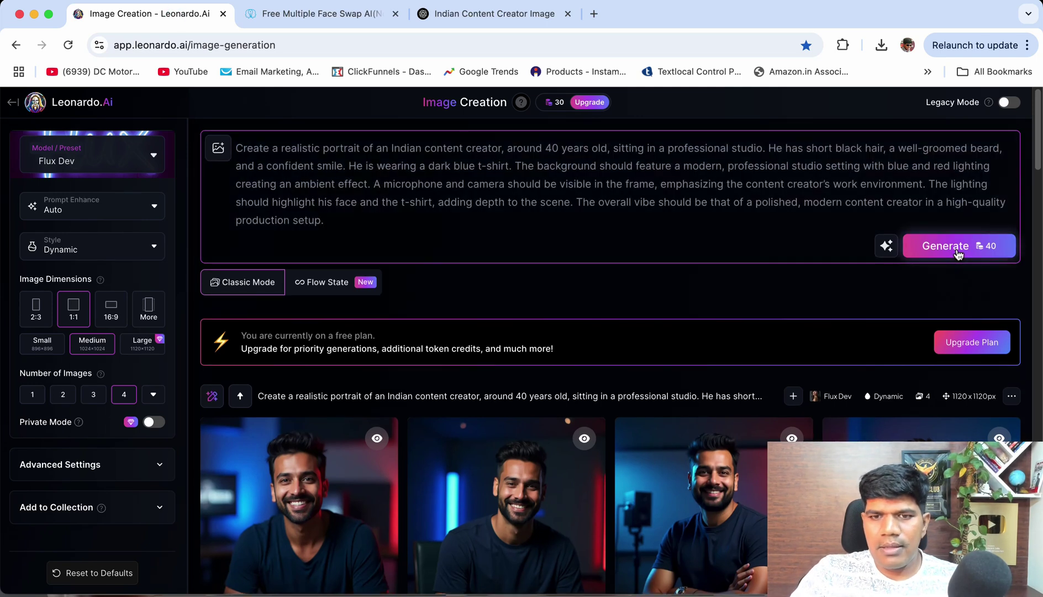
Copy the full studio portrait prompt from Leonardo.Ai and open Canva's Dream Lab in a new browser tab.
key("super+a")
key("super+c")
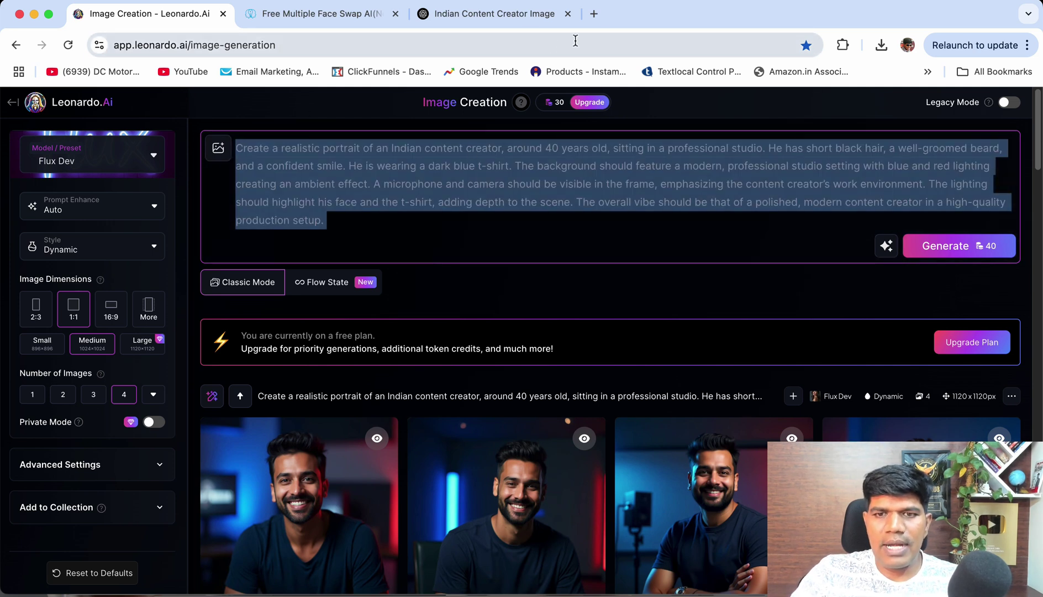
left_click(595, 13)
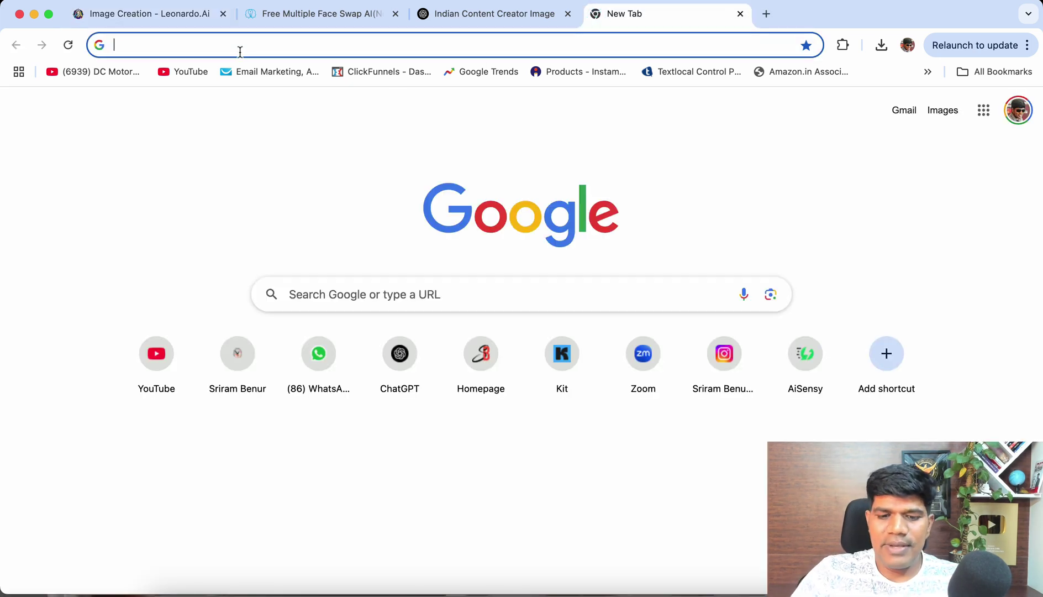
type("can")
key("Return")
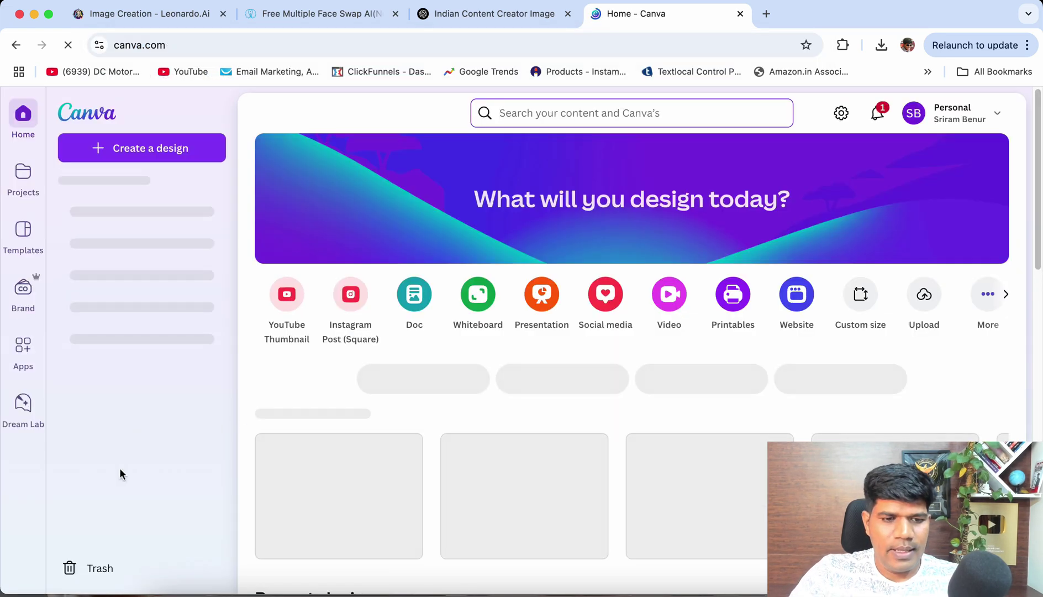
left_click(19, 423)
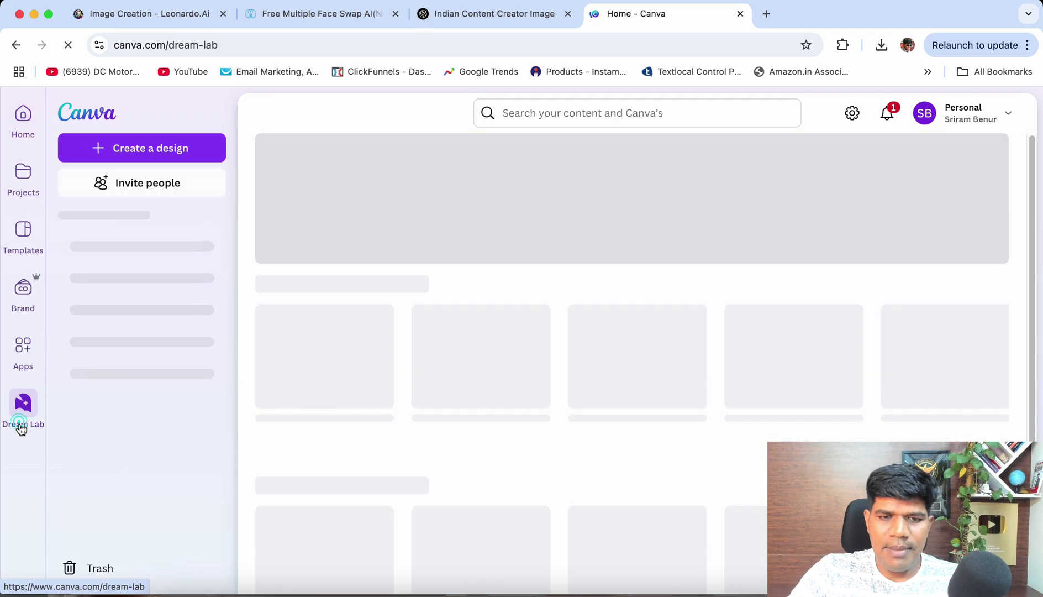
Paste the studio portrait prompt into Dream Lab and create a set of 16:9 images.
left_click(212, 215)
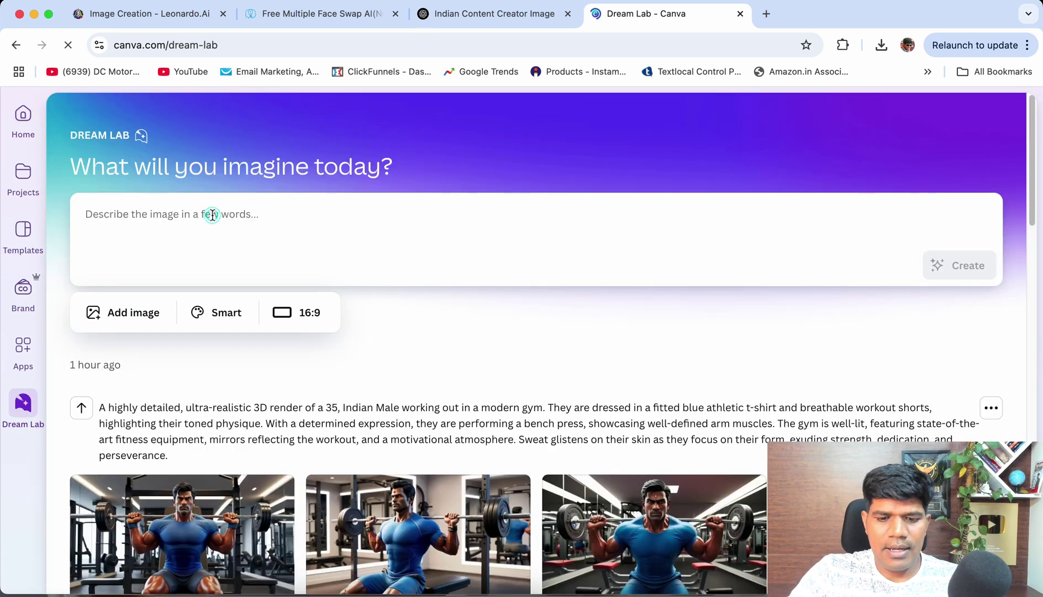
key("super+v")
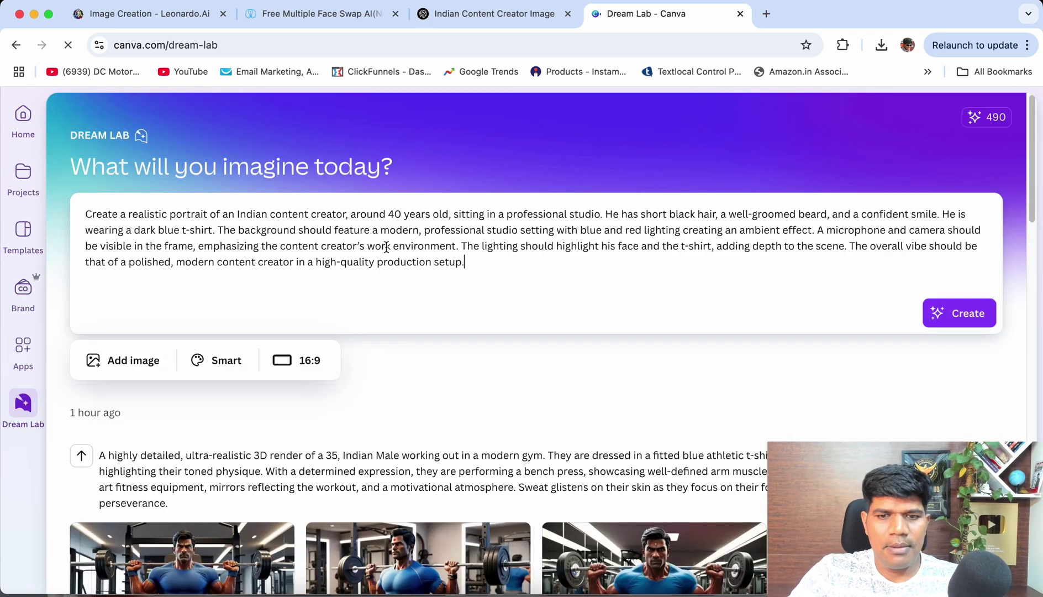
left_click(925, 318)
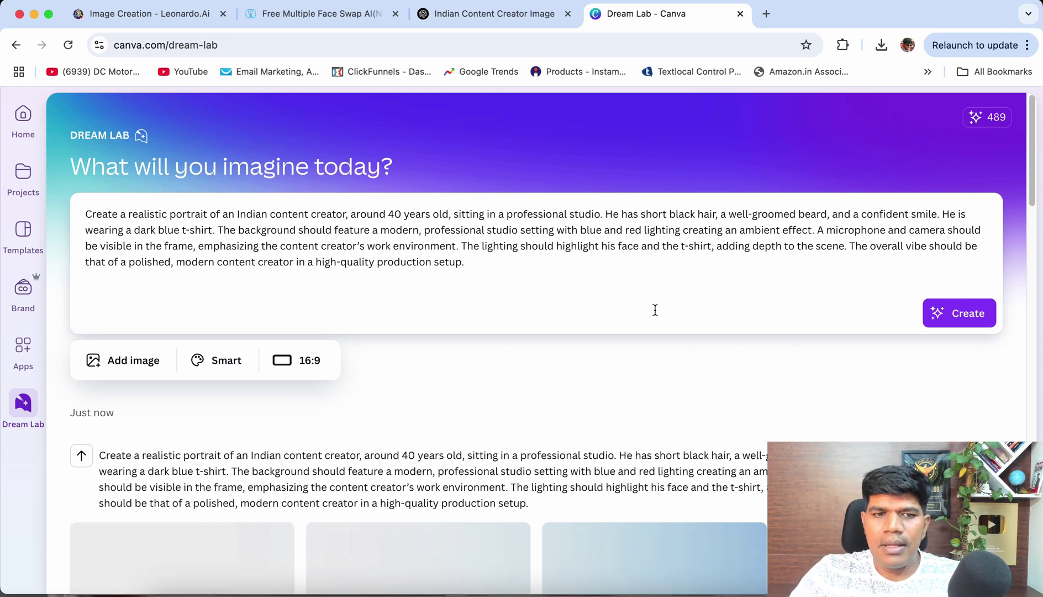
Examine the first and fourth generated studio portraits at full size, closing each preview.
scroll(563, 356, "down", 4)
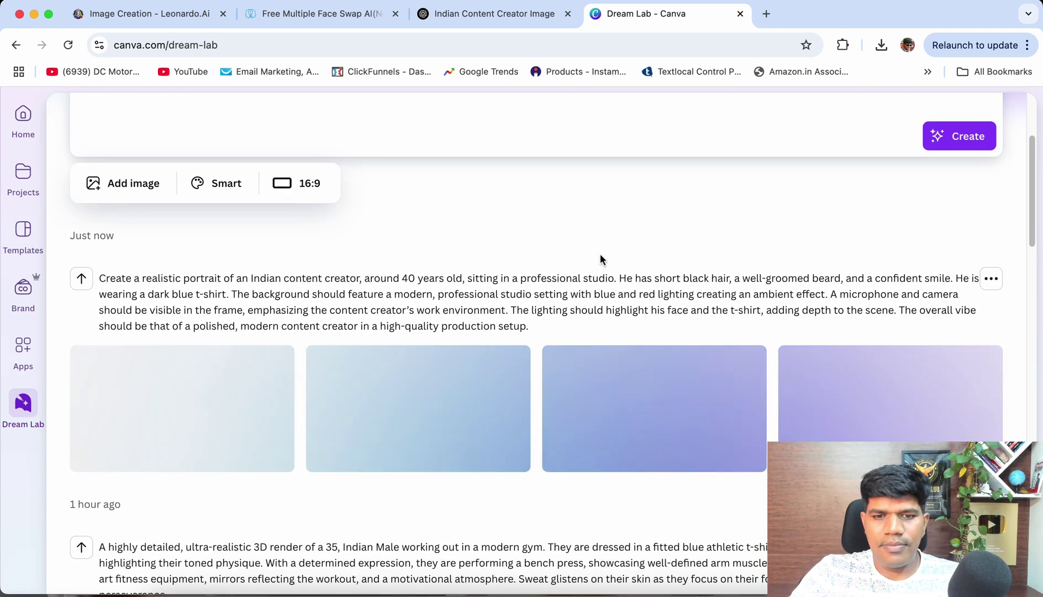
left_click(259, 409)
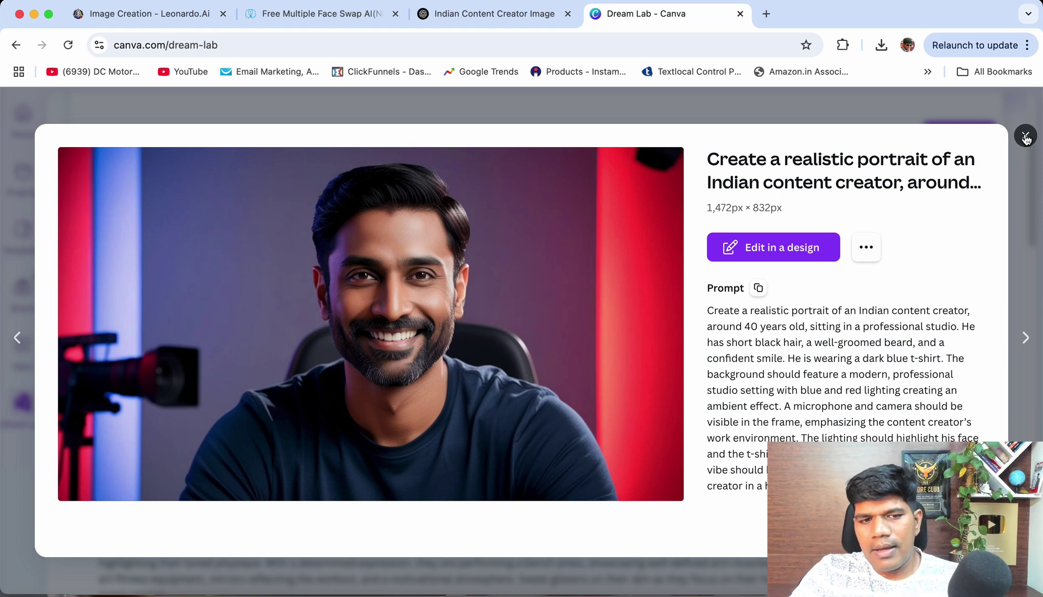
left_click(1025, 137)
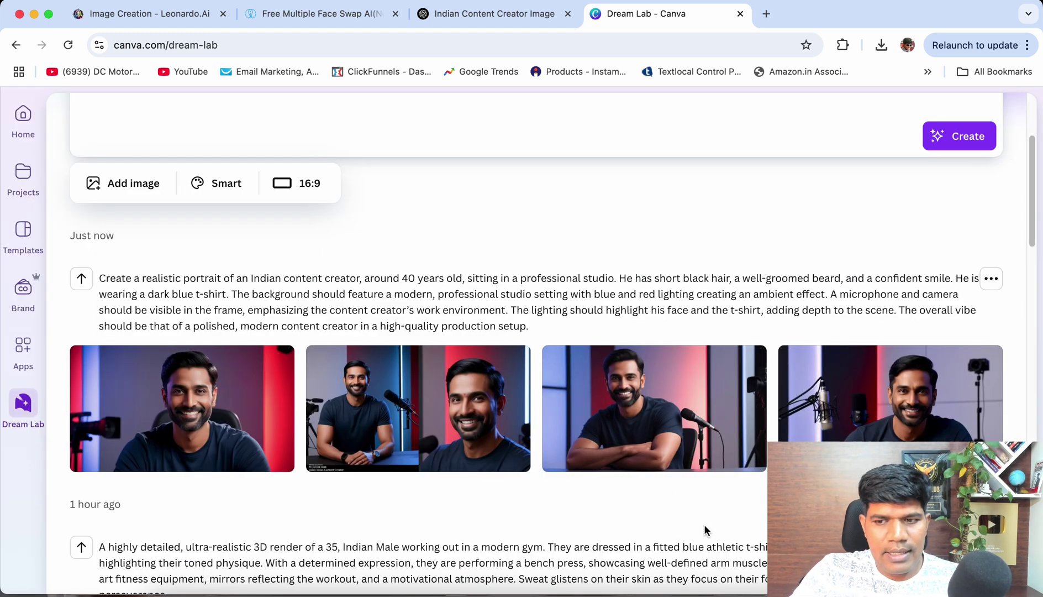
left_click(812, 387)
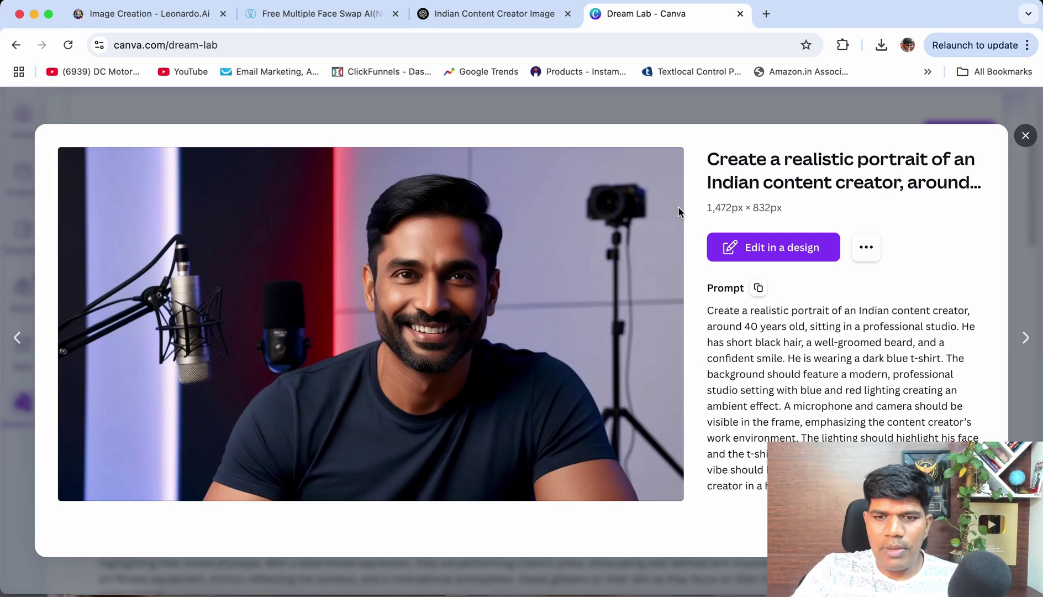
left_click(1020, 142)
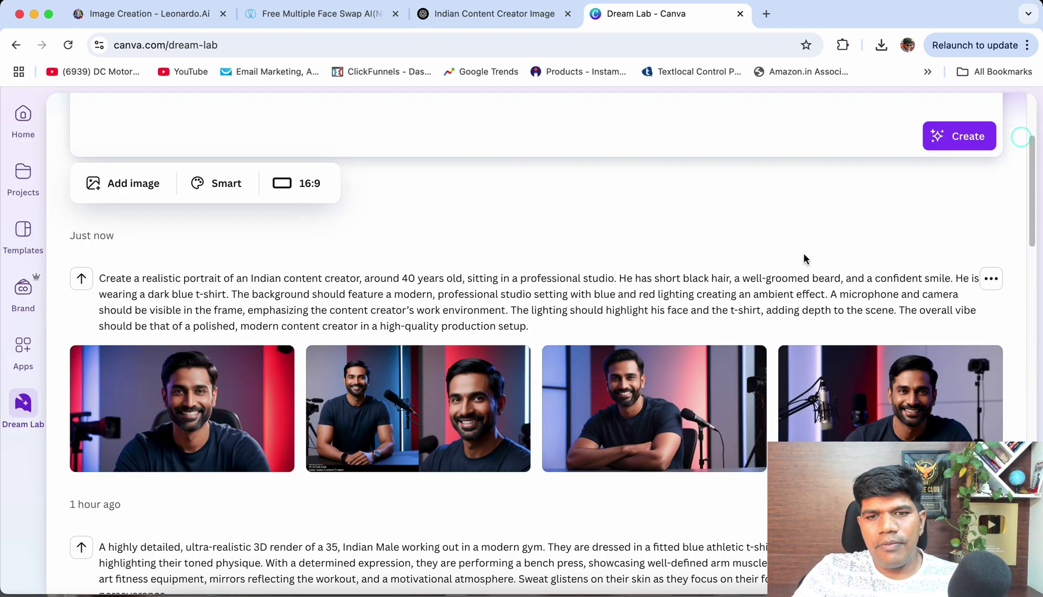
Create another set of images from the same studio prompt and copy the filled-in boardroom speaker prompt from the Word document.
scroll(788, 249, "up", 3)
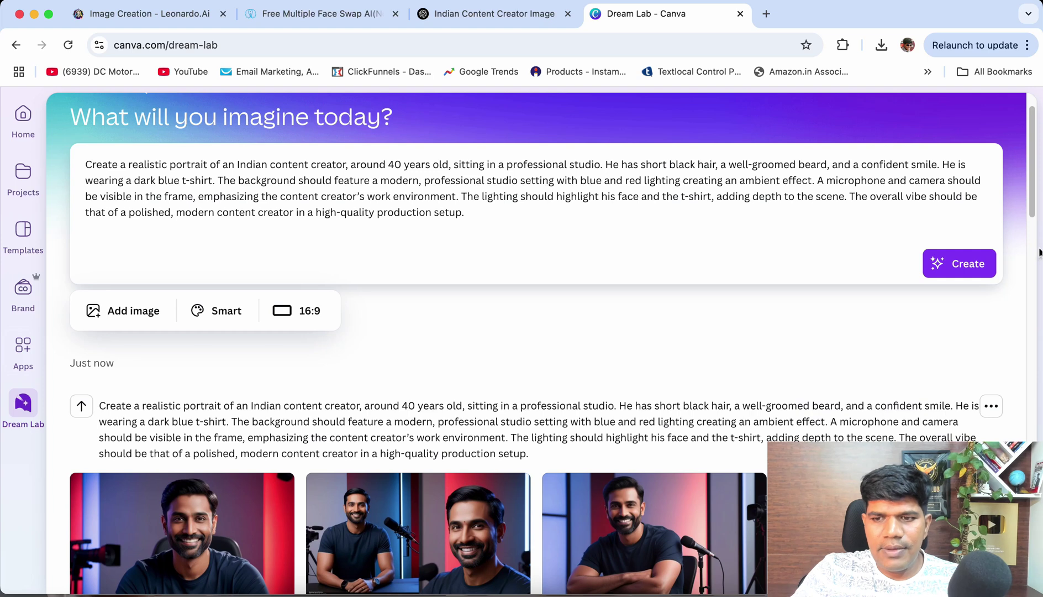
left_click(960, 268)
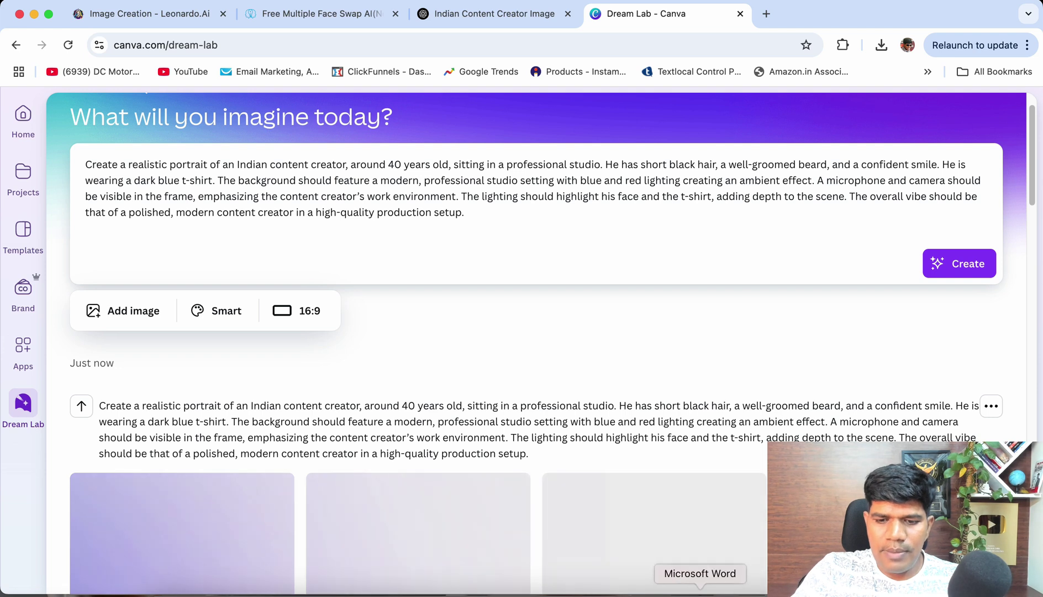
left_click(700, 593)
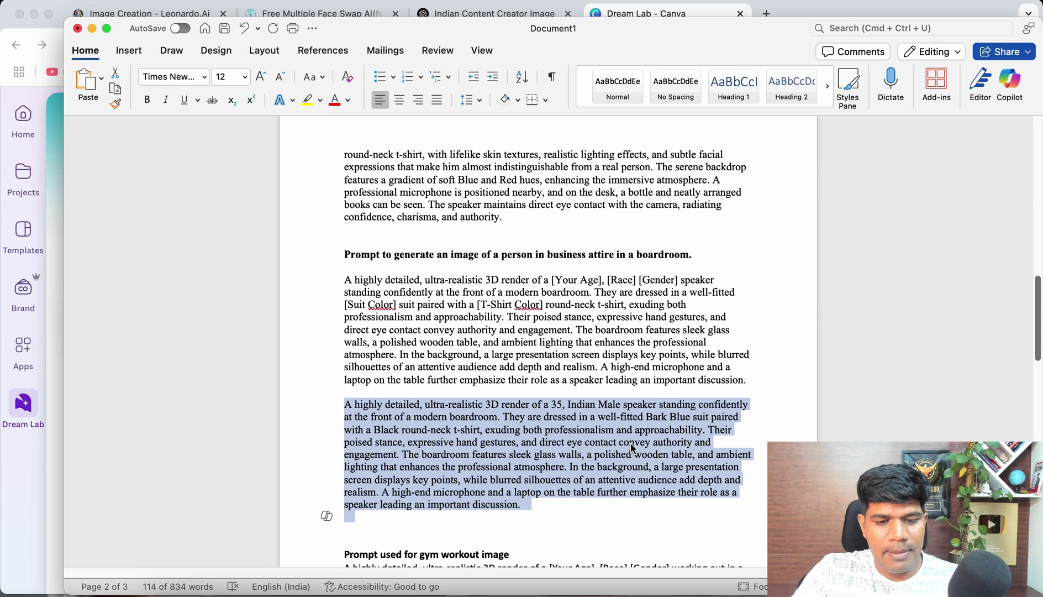
key("super+Tab")
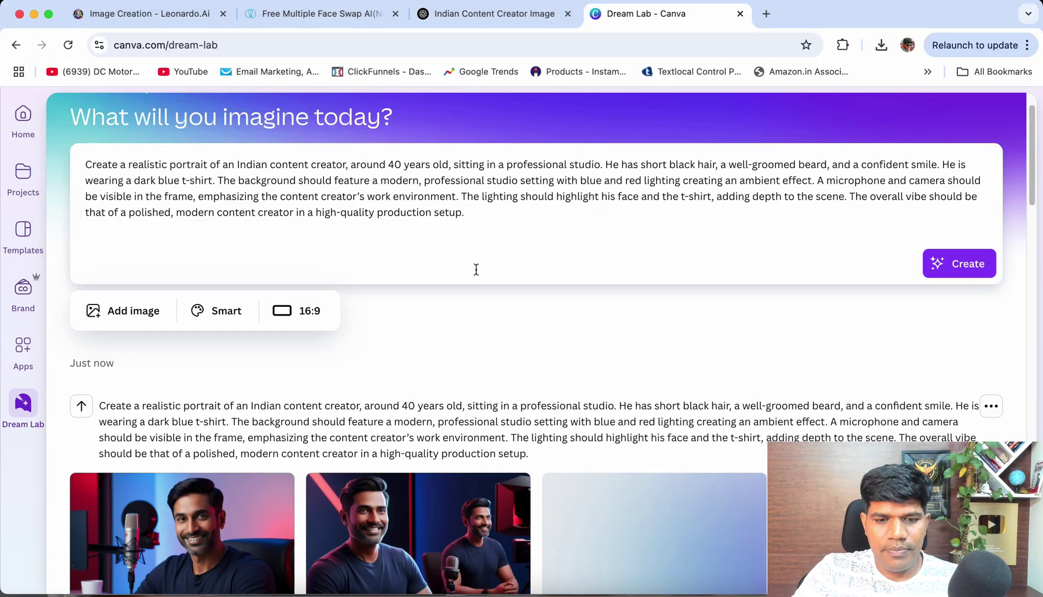
Examine the first and fourth portraits of the newest Dream Lab set at full size.
scroll(477, 269, "down", 3)
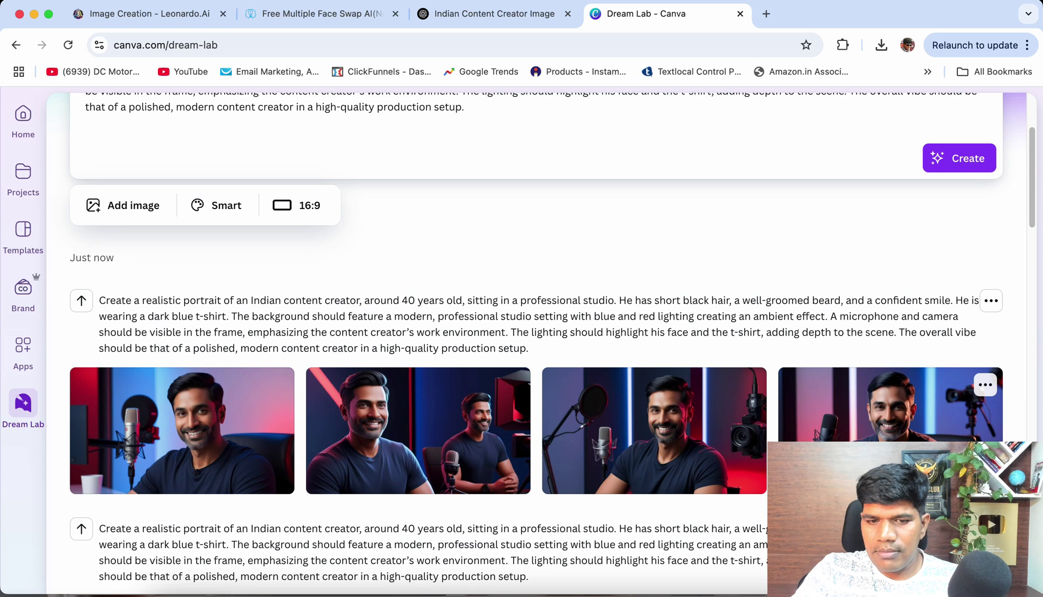
left_click(182, 419)
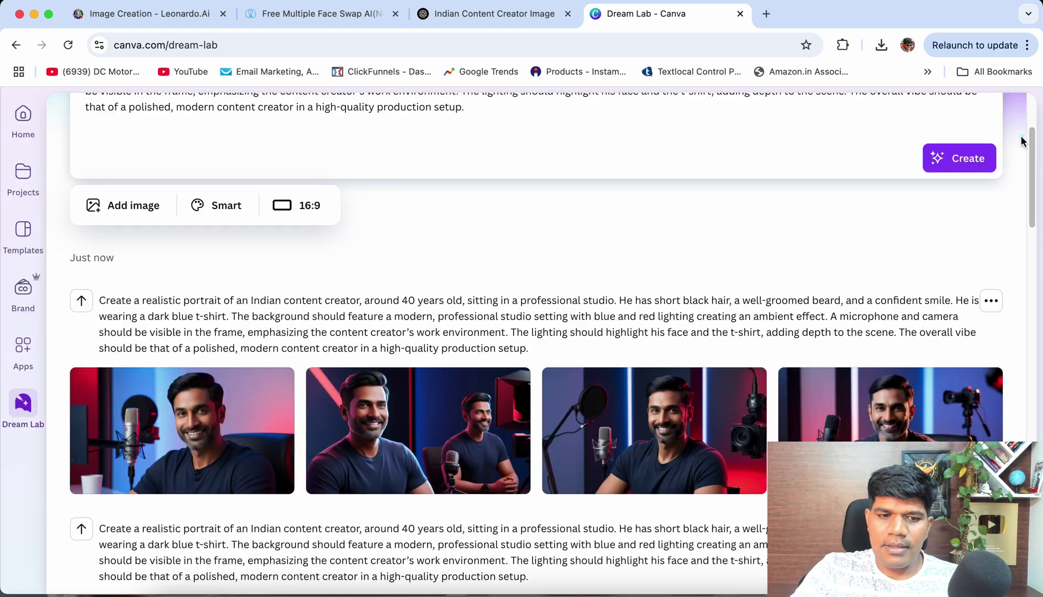
left_click(1025, 136)
left_click(817, 434)
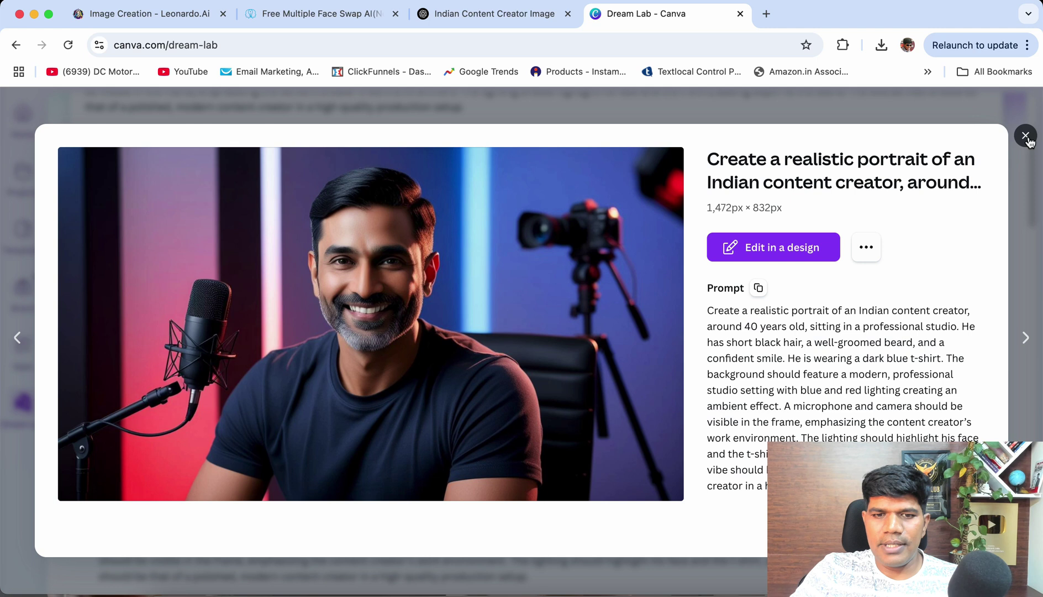
left_click(1025, 136)
Replace the Dream Lab prompt with the copied boardroom speaker prompt and create 16:9 images from it.
scroll(494, 202, "up", 3)
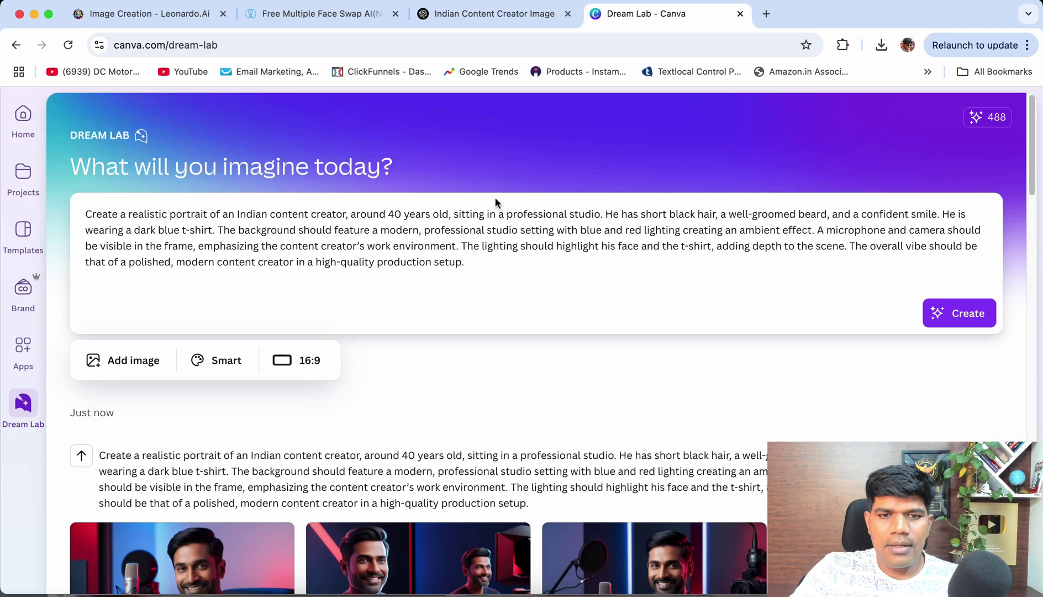
triple_click(497, 264)
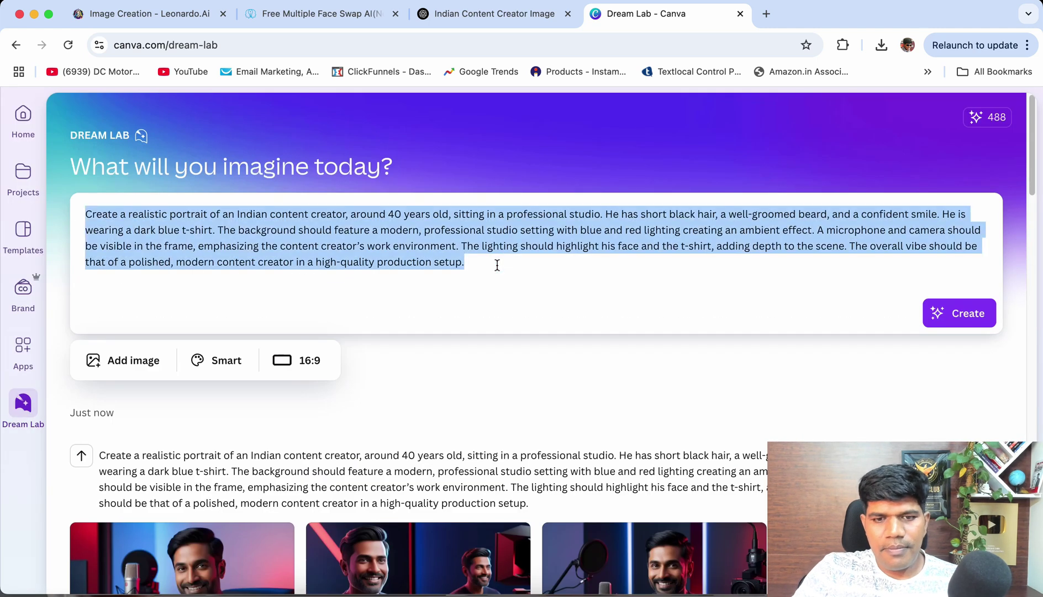
type("A highly detailed, ultra-realistic 3D render of a 35, Indian Male speaker standing confidently at the front of a modern boardroom. They are dressed in a well-fitted Bark Blue suit paired with a Black round-neck t-shirt, exuding both professionalism and approachability. Their poised stance, expressive hand gestures, and direct eye contact convey authority and engagement. The boardroom features sleek glass walls, a polished wooden table, and ambient lighting that enhances the professional atmosphere. In the background, a large presentation screen displays key points, while blurred silhouettes of an attentive audience add depth and realism. A high-end microphone and a laptop on the table further emphasize their role as a speaker leading an important discussion.")
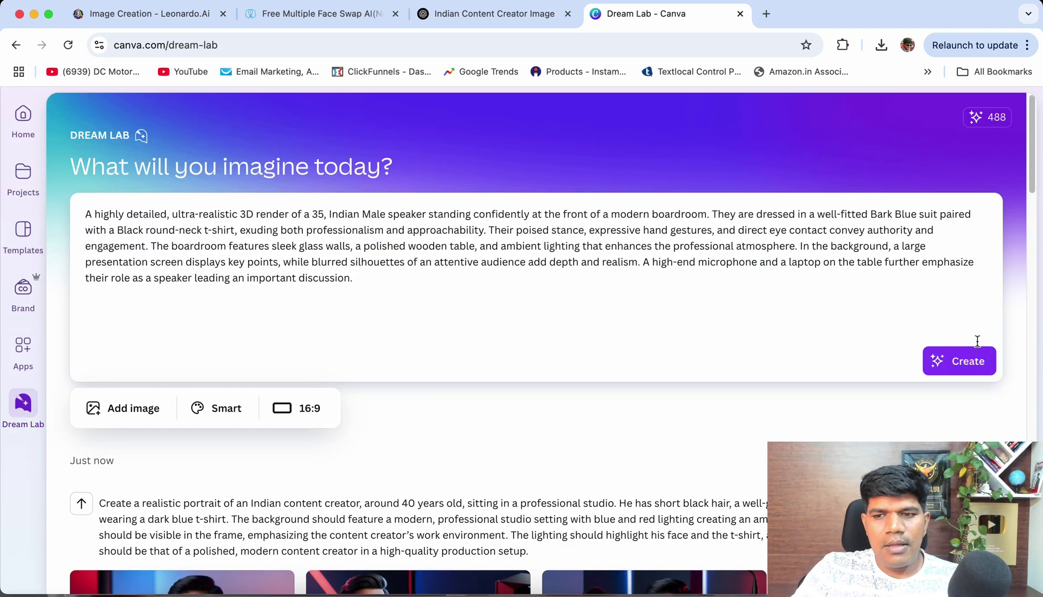
left_click(964, 367)
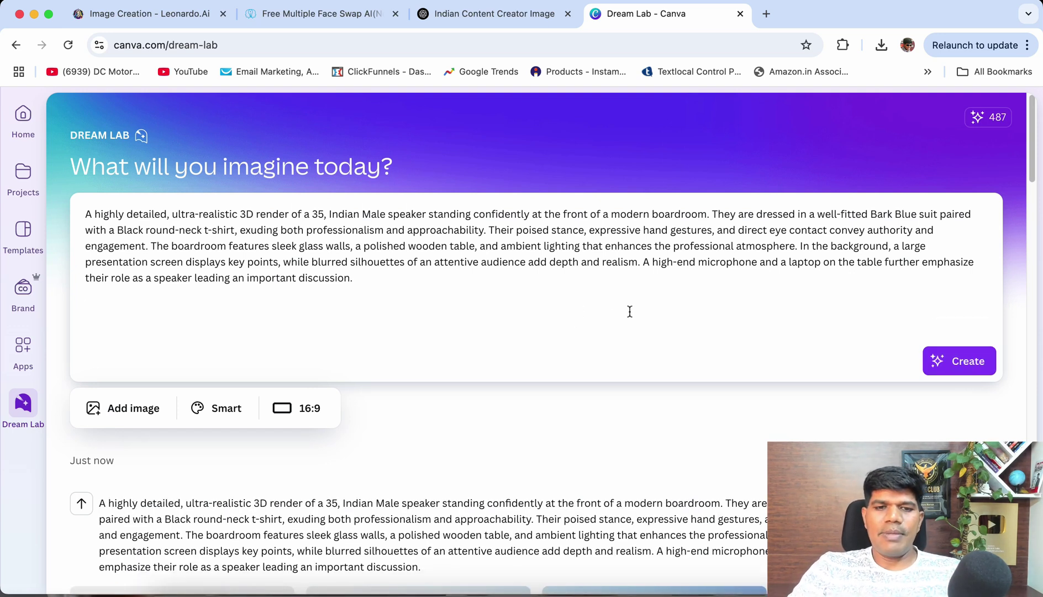
Look over Dream Lab's aspect ratio options without changing them, and set the image dimensions in Leonardo.Ai to 16:9.
left_click(311, 413)
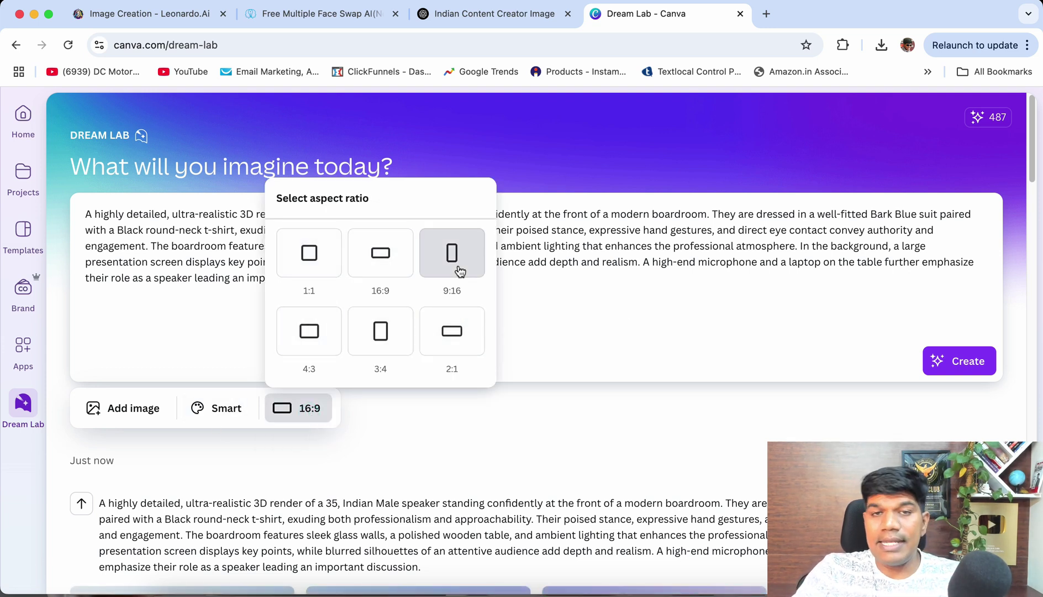
left_click(607, 341)
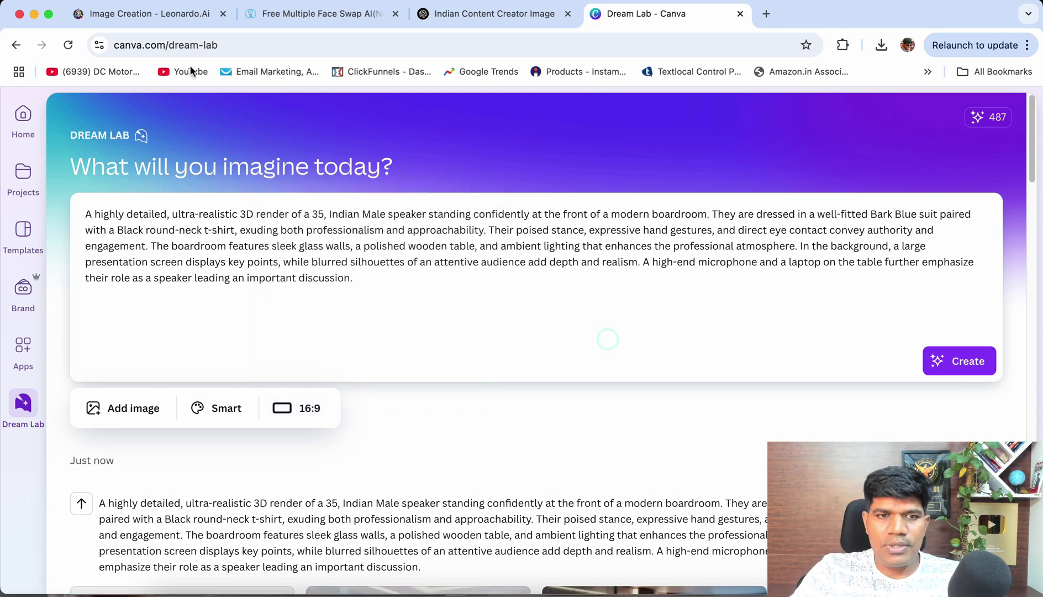
left_click(160, 15)
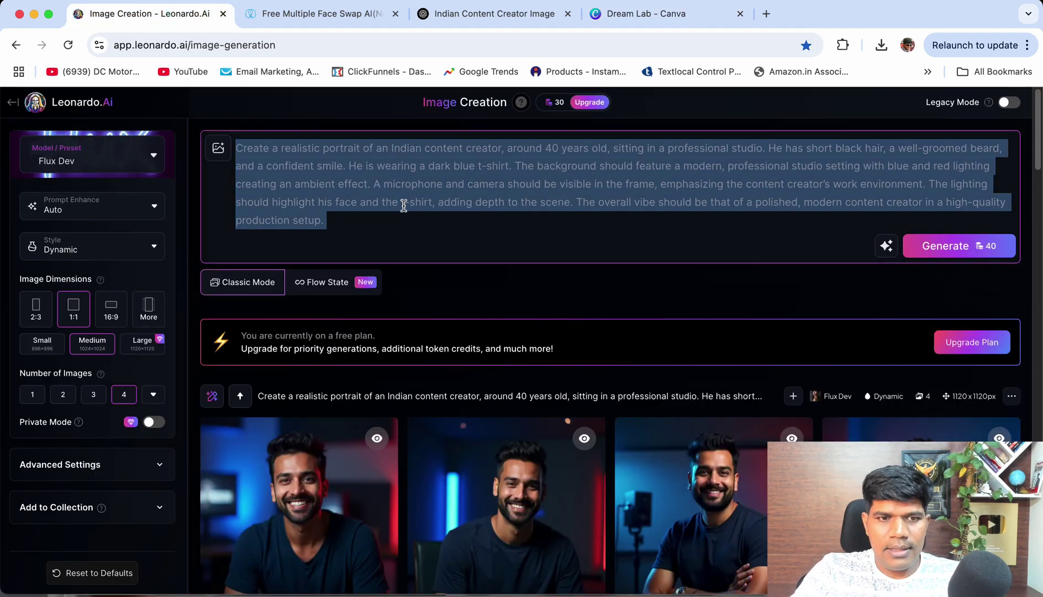
left_click(113, 319)
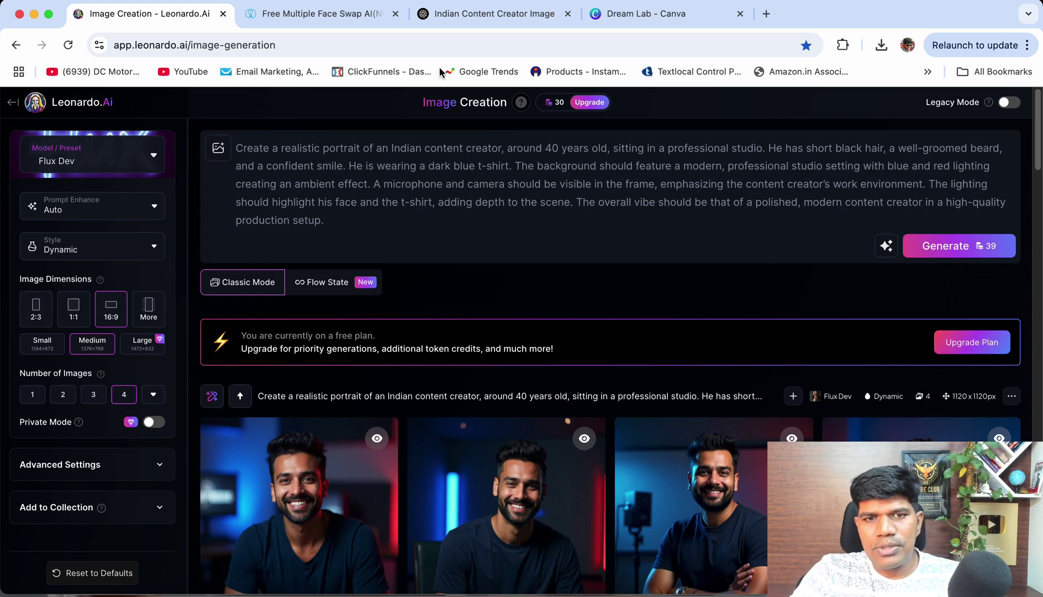
Return to Canva Dream Lab and open the third generated boardroom speaker image at full size to examine it.
left_click(646, 14)
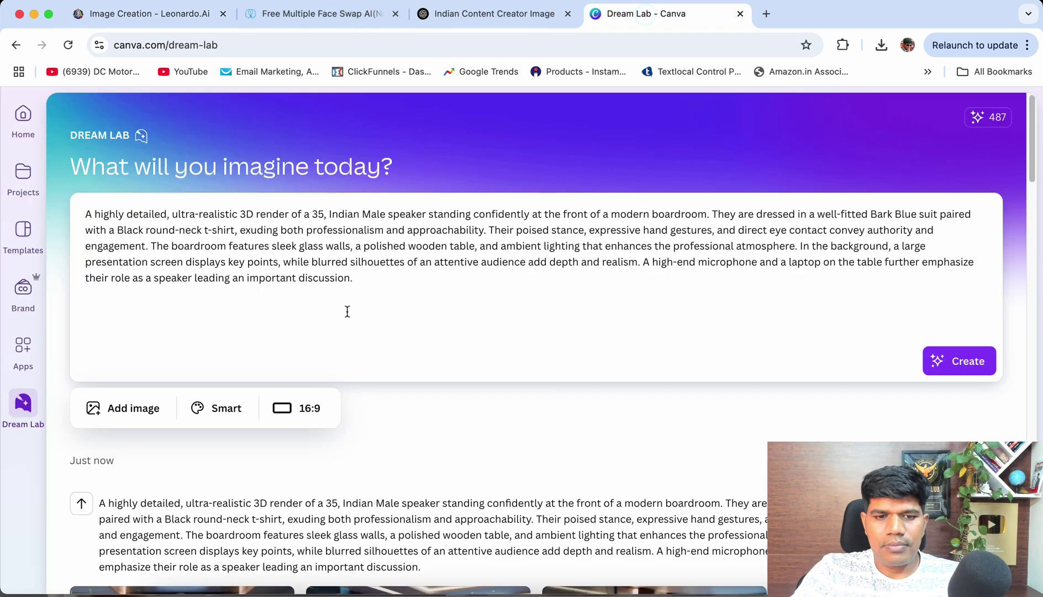
scroll(410, 317, "down", 5)
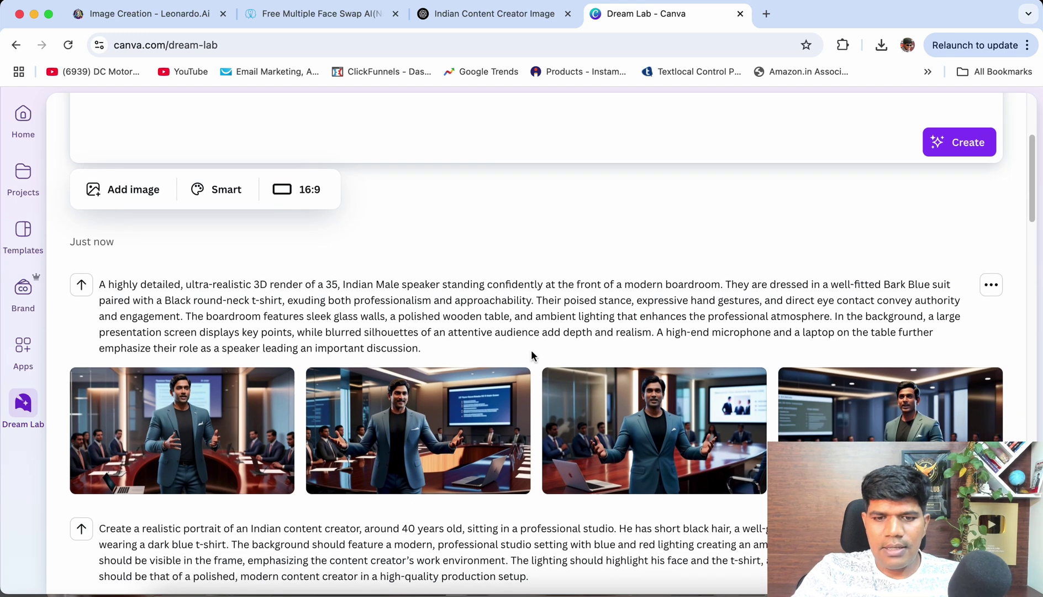
left_click(666, 442)
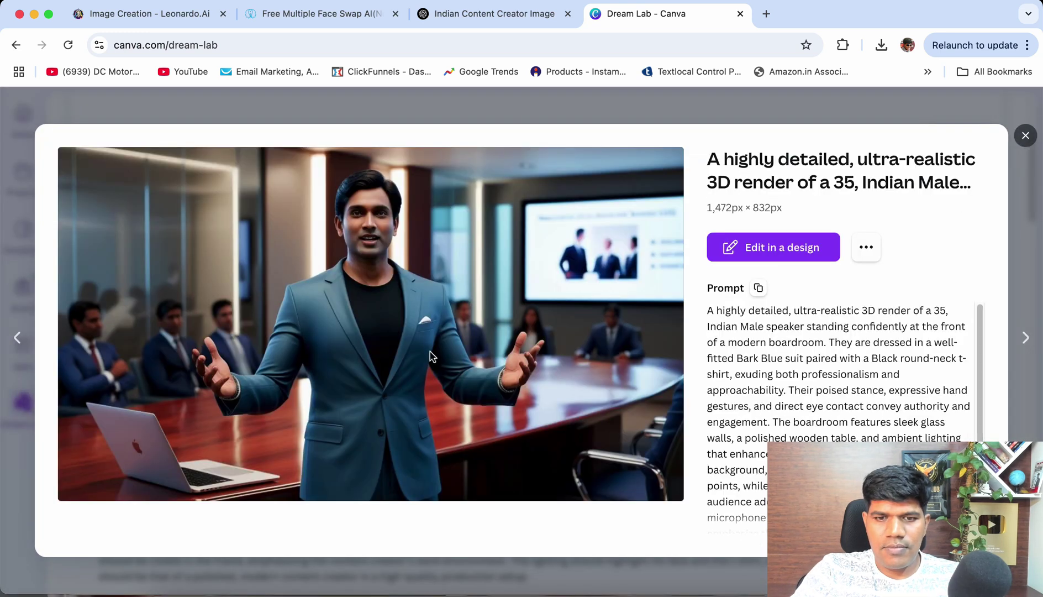